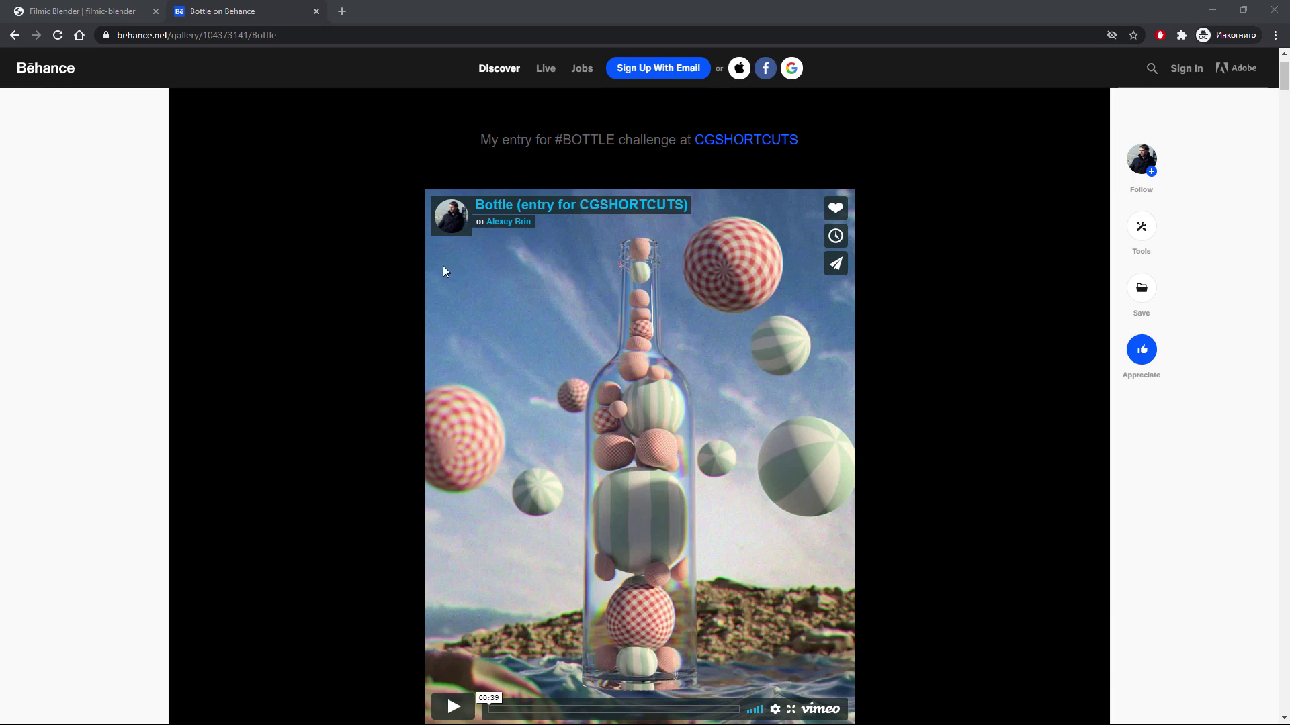
Look through the Bottle project page on Behance, examining the breakdowns of scenes 1 to 3, and return to the project video.
scroll(527, 386, "down", 10)
scroll(528, 390, "down", 6)
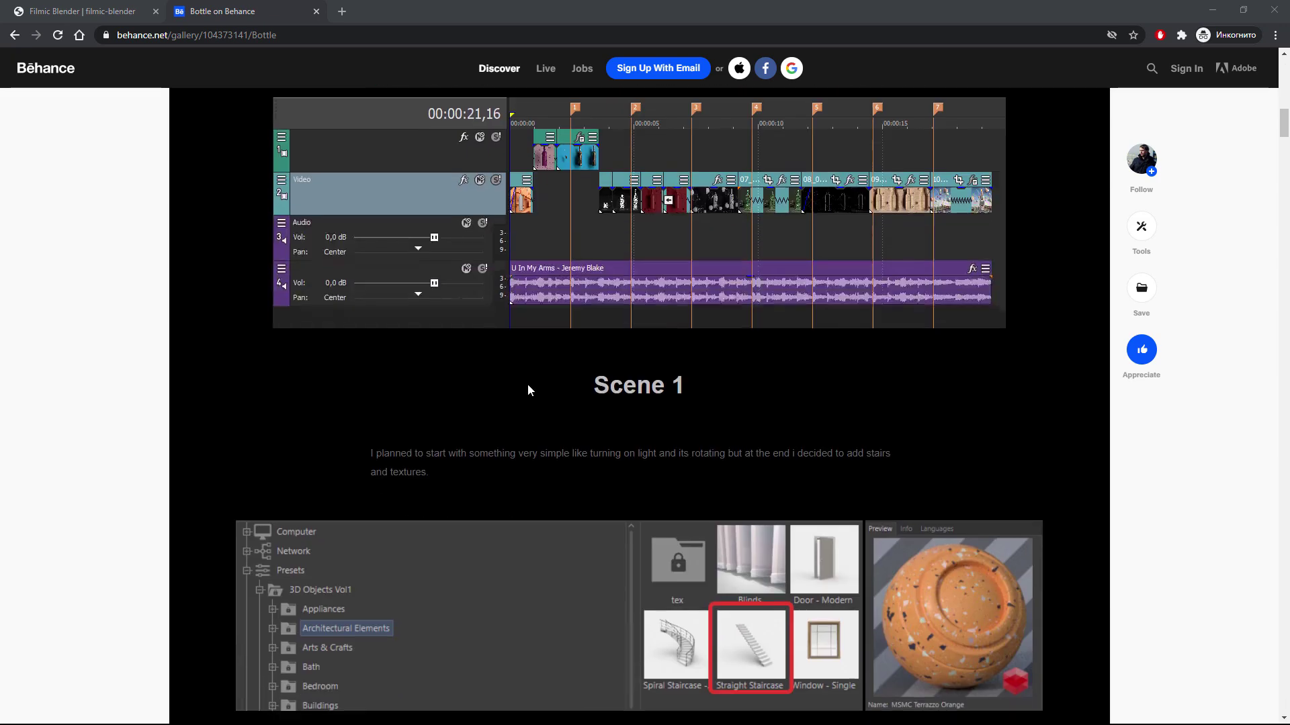
scroll(534, 393, "down", 4)
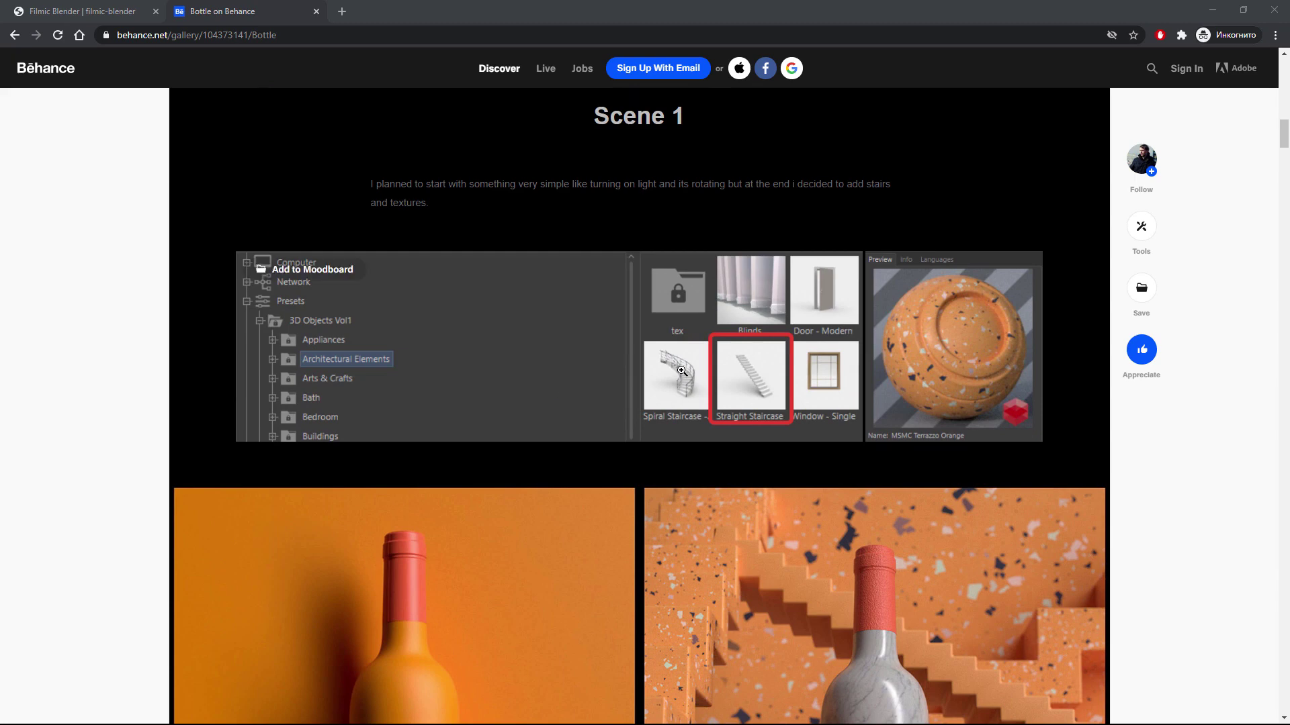
scroll(674, 378, "down", 5)
scroll(674, 378, "down", 5)
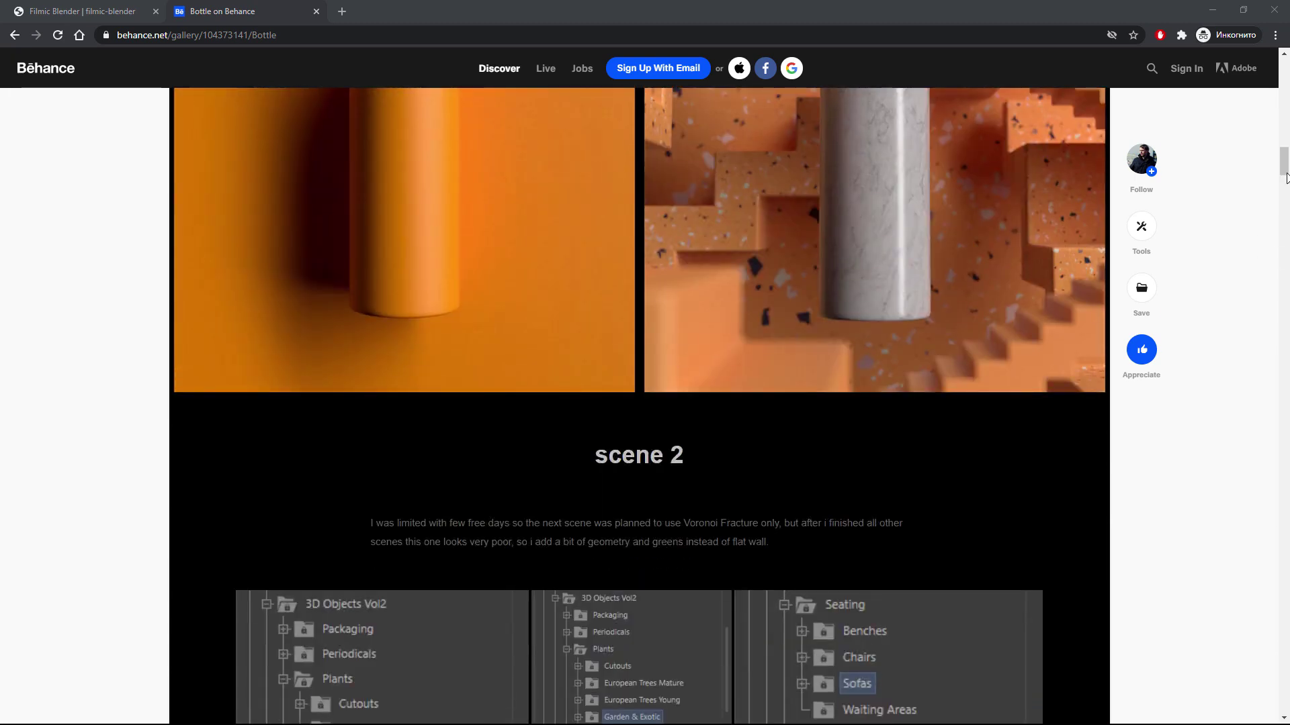
left_click_drag(1285, 169, 1283, 181)
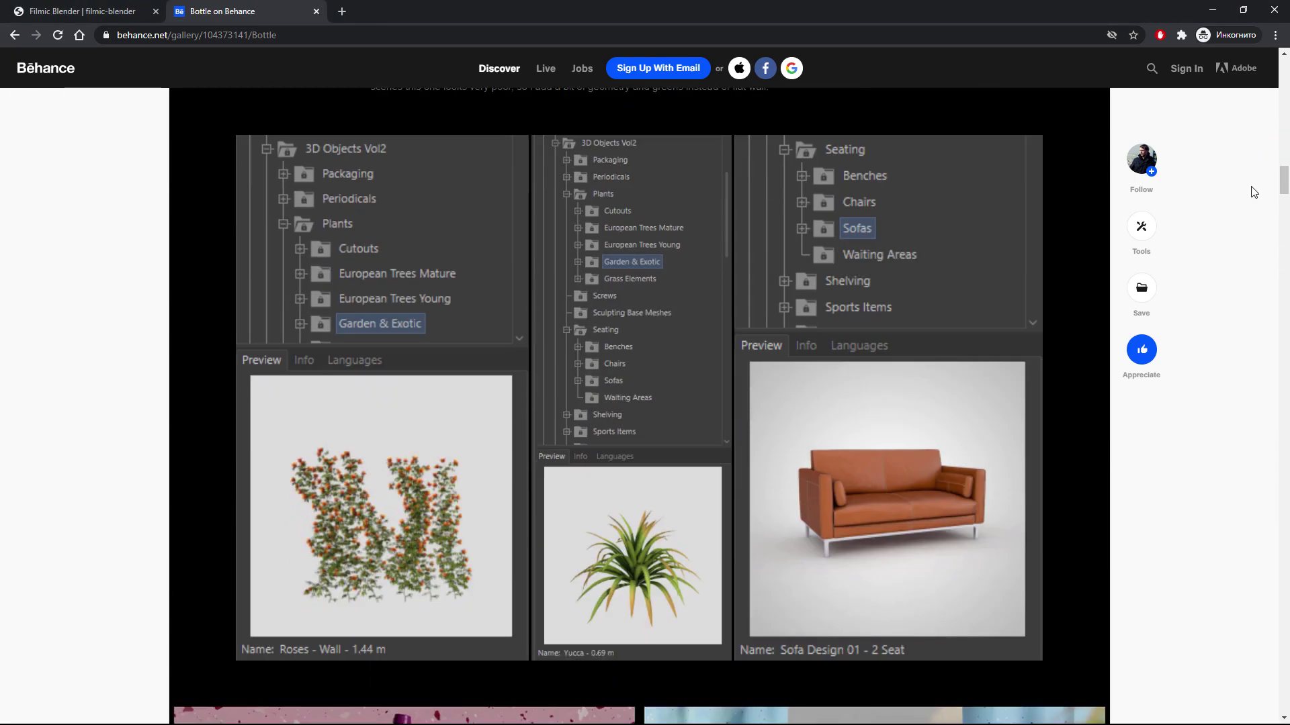
scroll(902, 354, "down", 9)
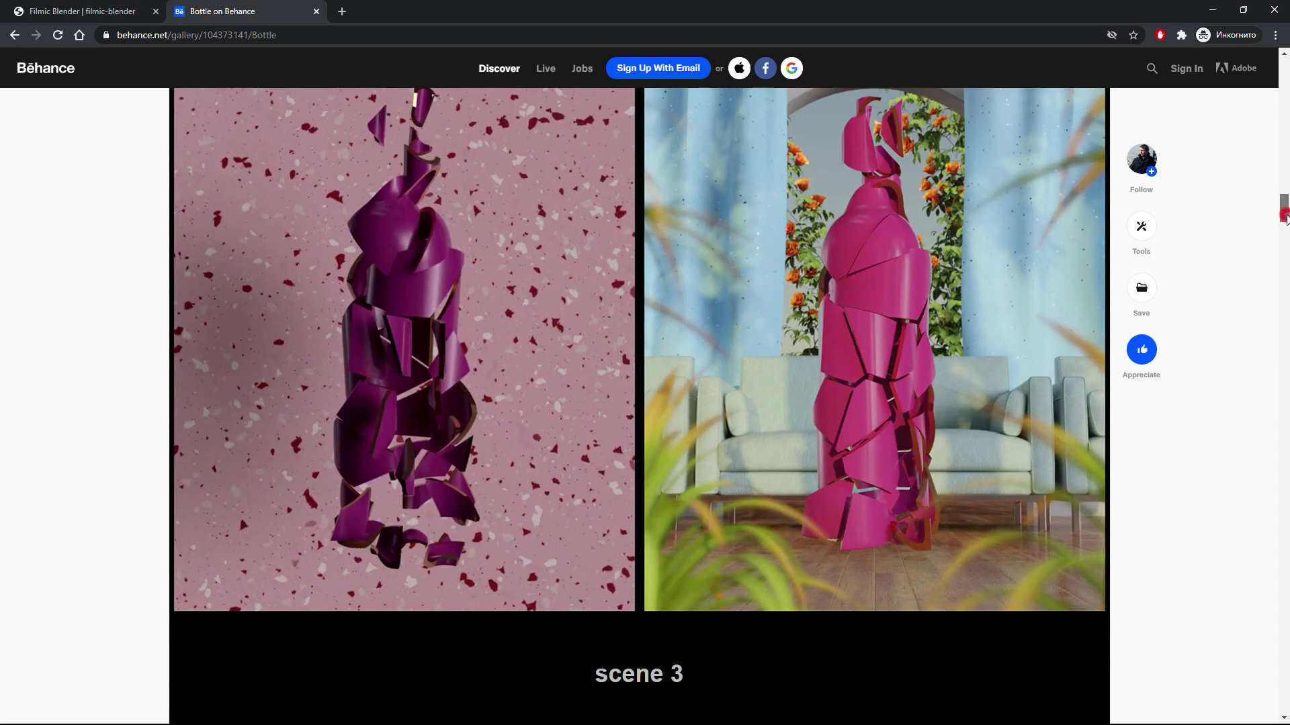
left_click_drag(1283, 213, 1287, 243)
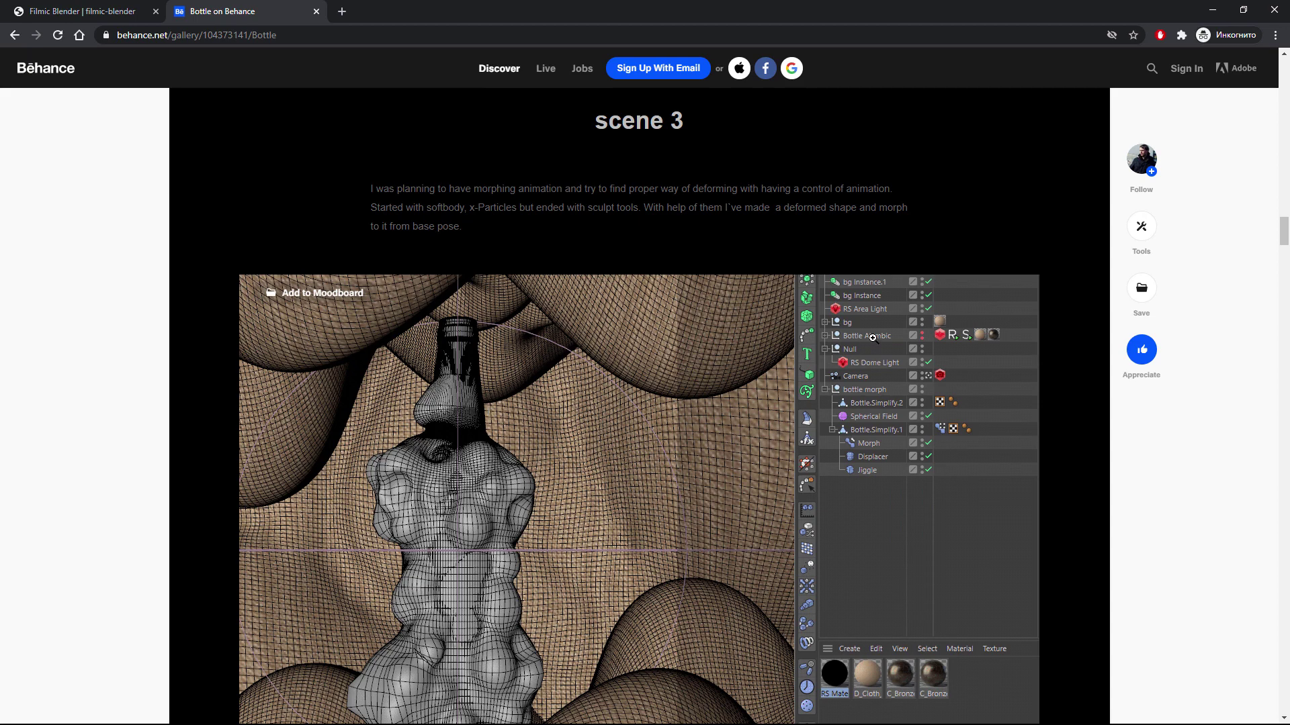
left_click_drag(1283, 230, 1282, 67)
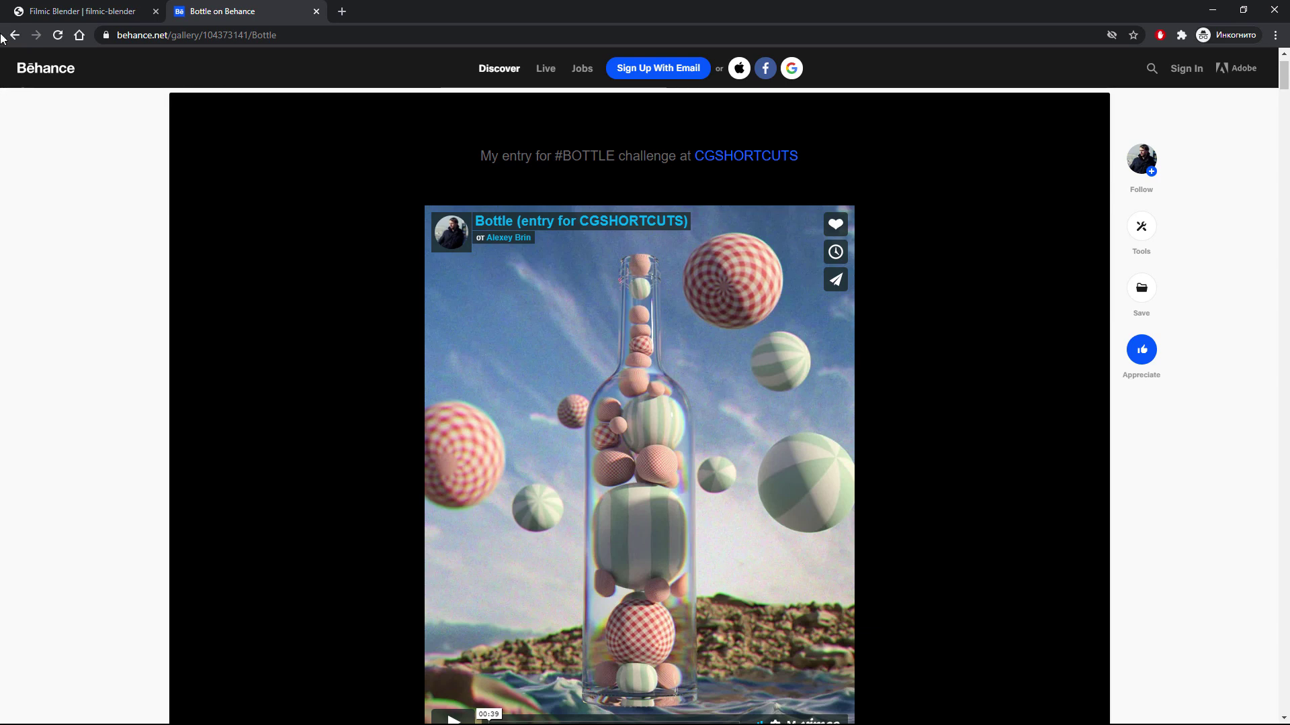
Switch to the open filmic-blender page and read through its introduction.
left_click(82, 13)
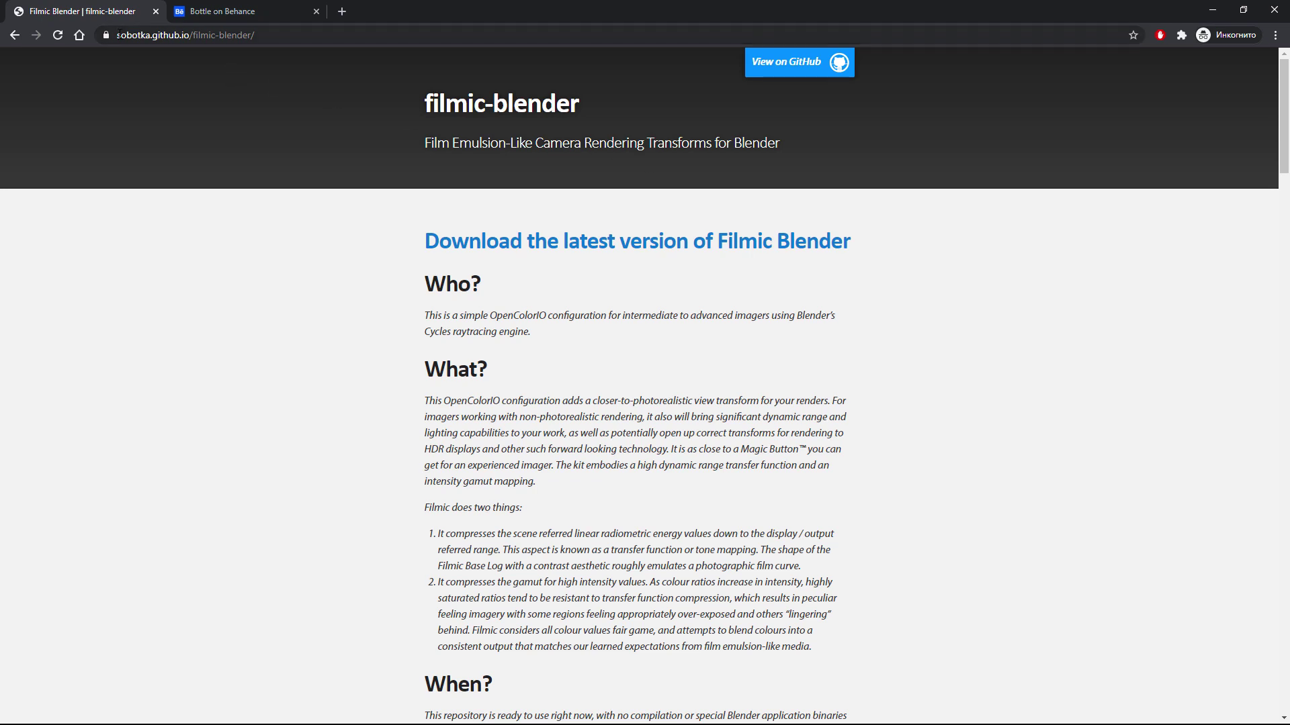
scroll(608, 454, "down", 7)
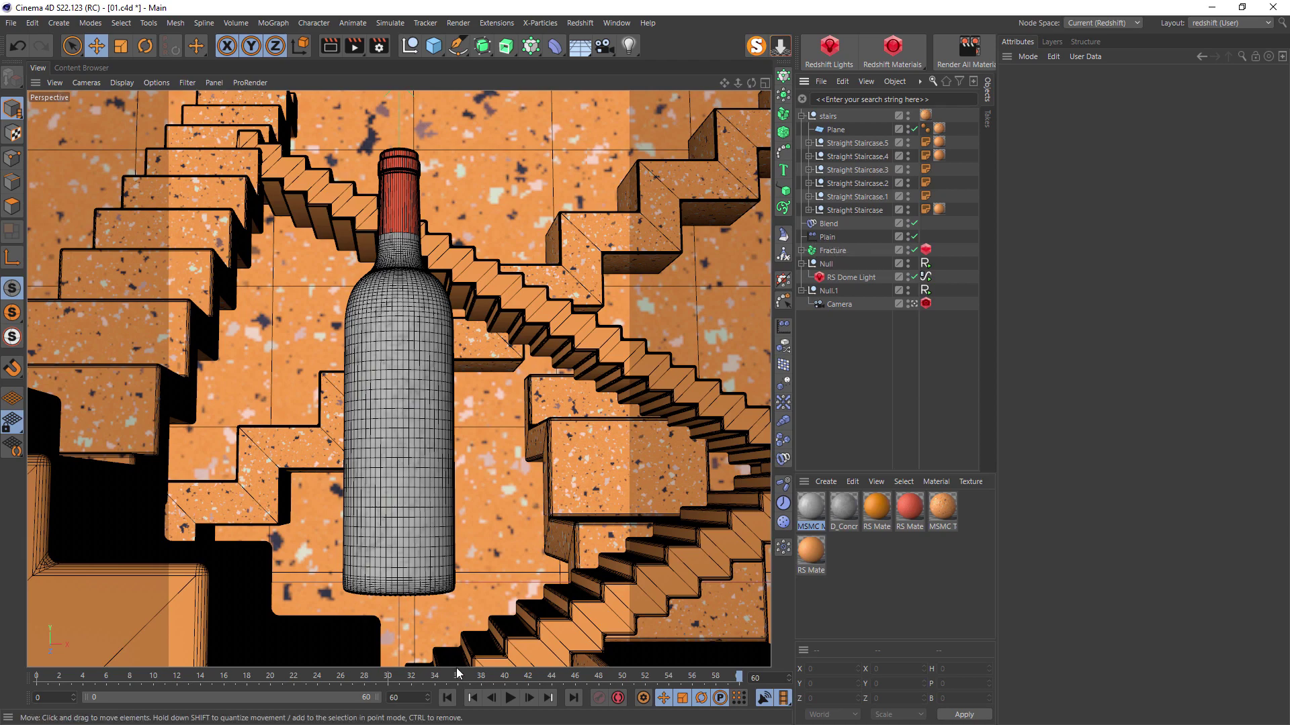
Switch to Cinema 4D, play the bottle animation and examine the Plain effector's animated strength during playback.
left_click(511, 699)
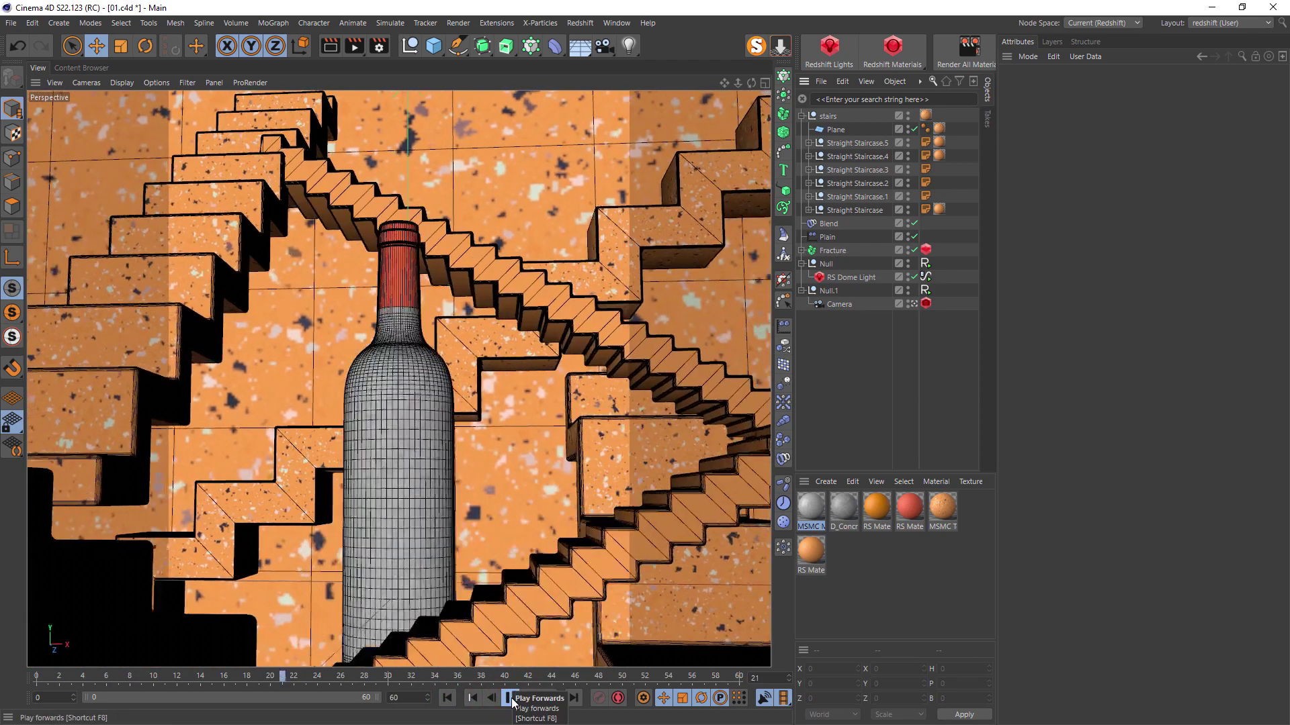
left_click(510, 699)
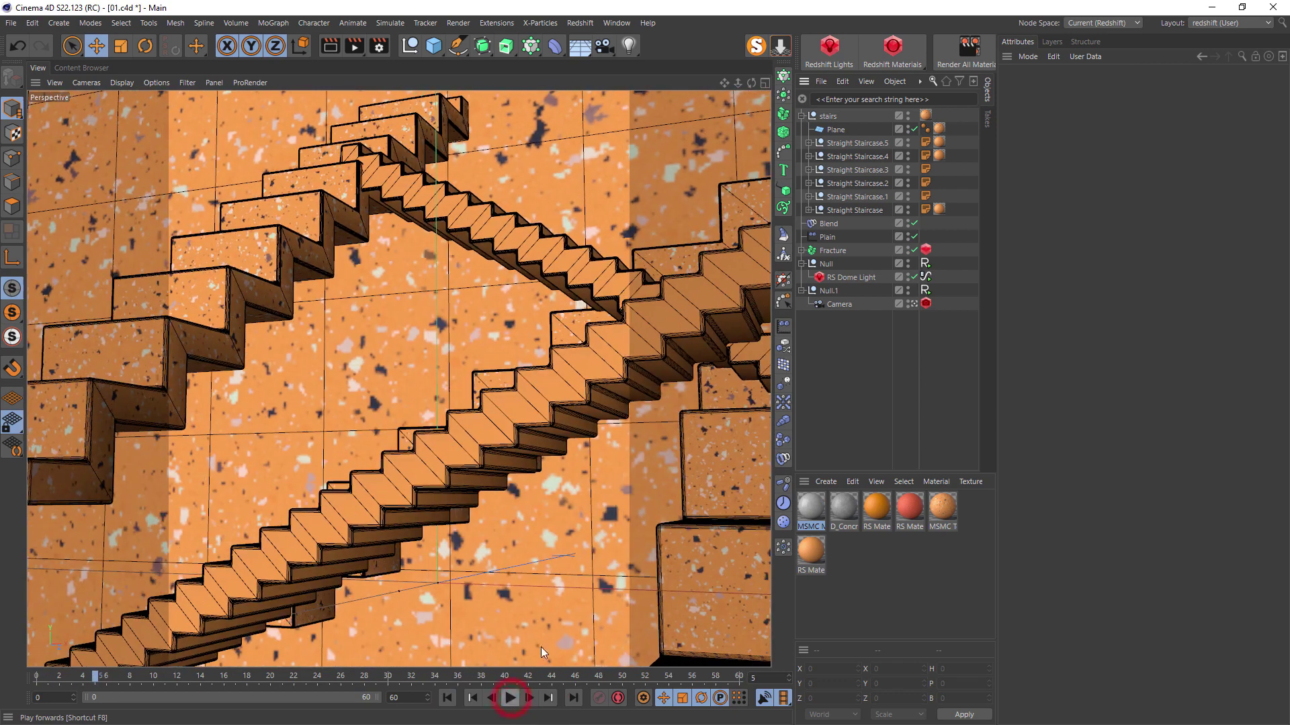
left_click(826, 237)
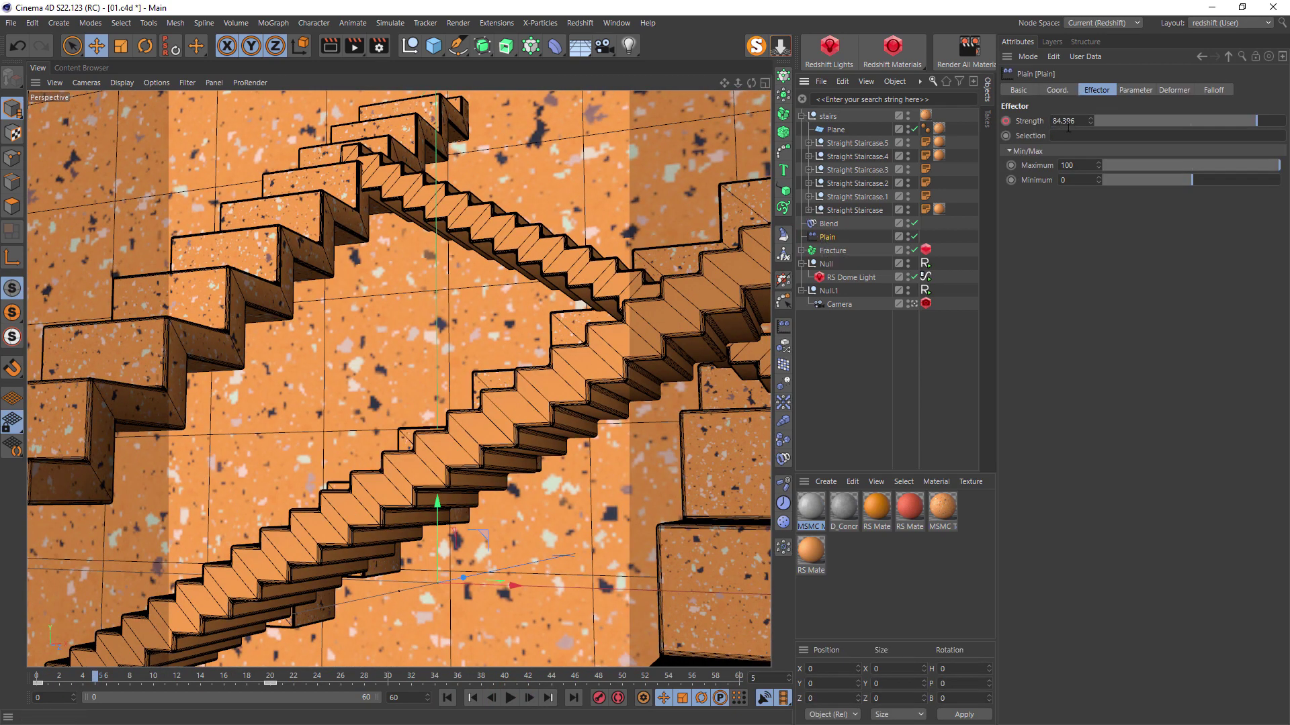
left_click(510, 698)
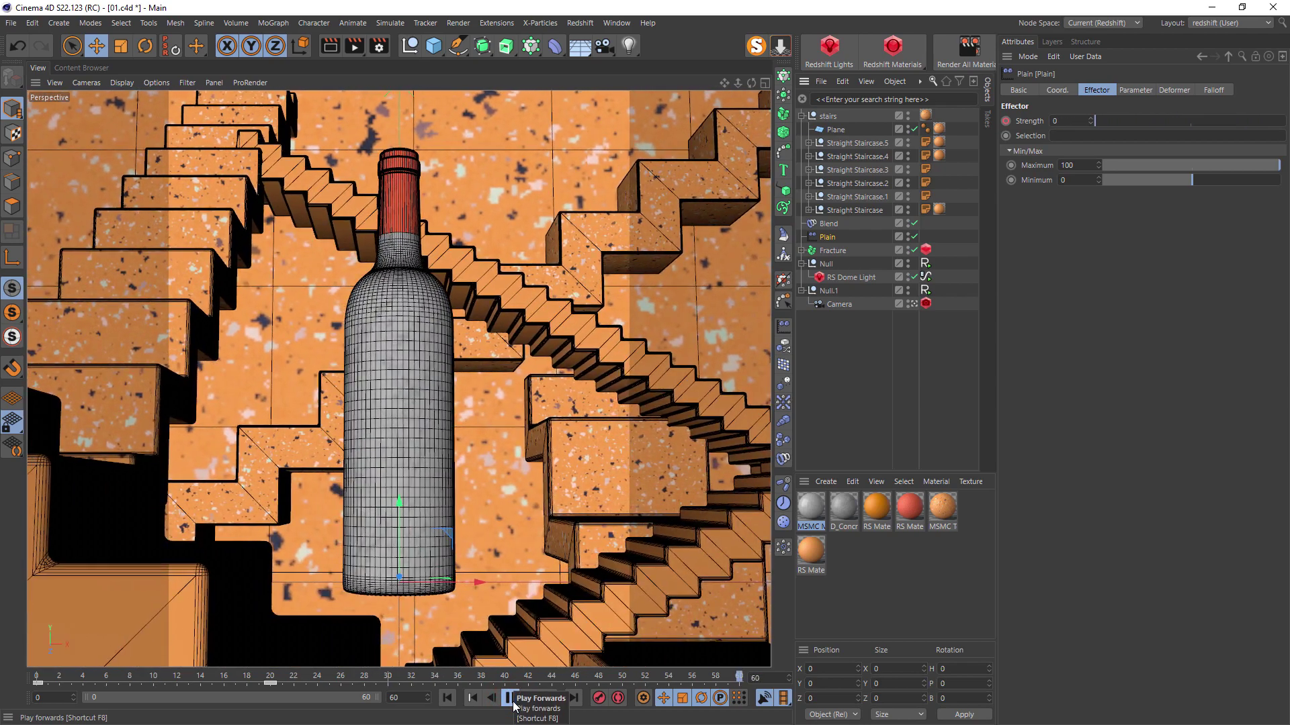
left_click(510, 698)
Leave the scene camera and replay the animation from the start in the free perspective view.
middle_click(513, 636)
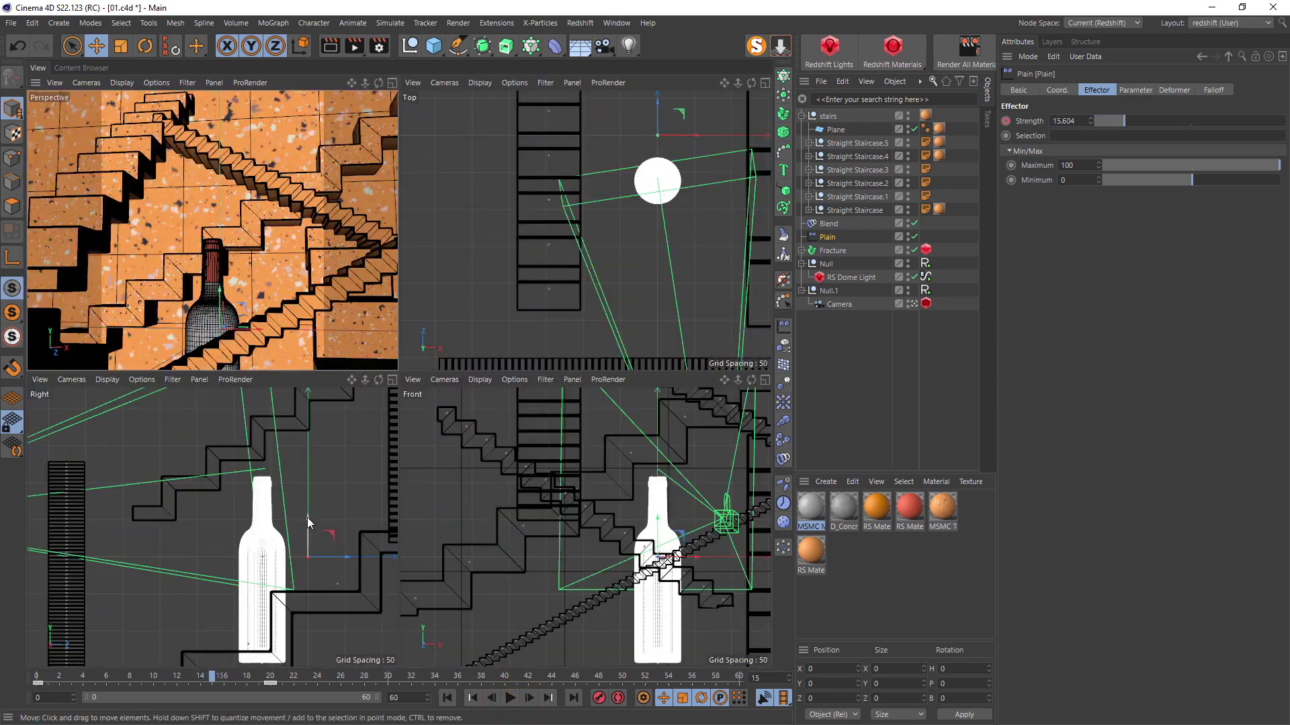
middle_click(273, 252)
left_click(913, 303)
left_click(445, 698)
left_click(510, 698)
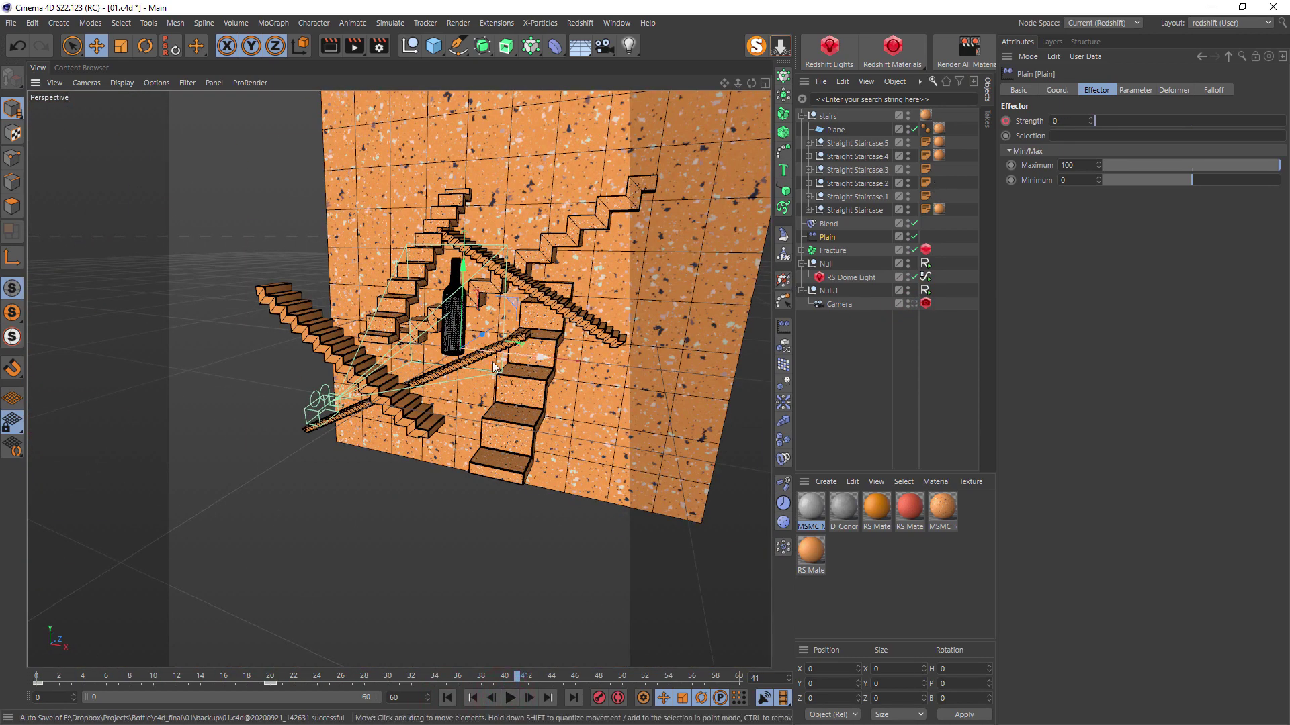
Reshape the Rotation X curve in the Signal tag of the dome light's parent Null so it rises quickly and eases out, previewing it in playback.
left_click(828, 264)
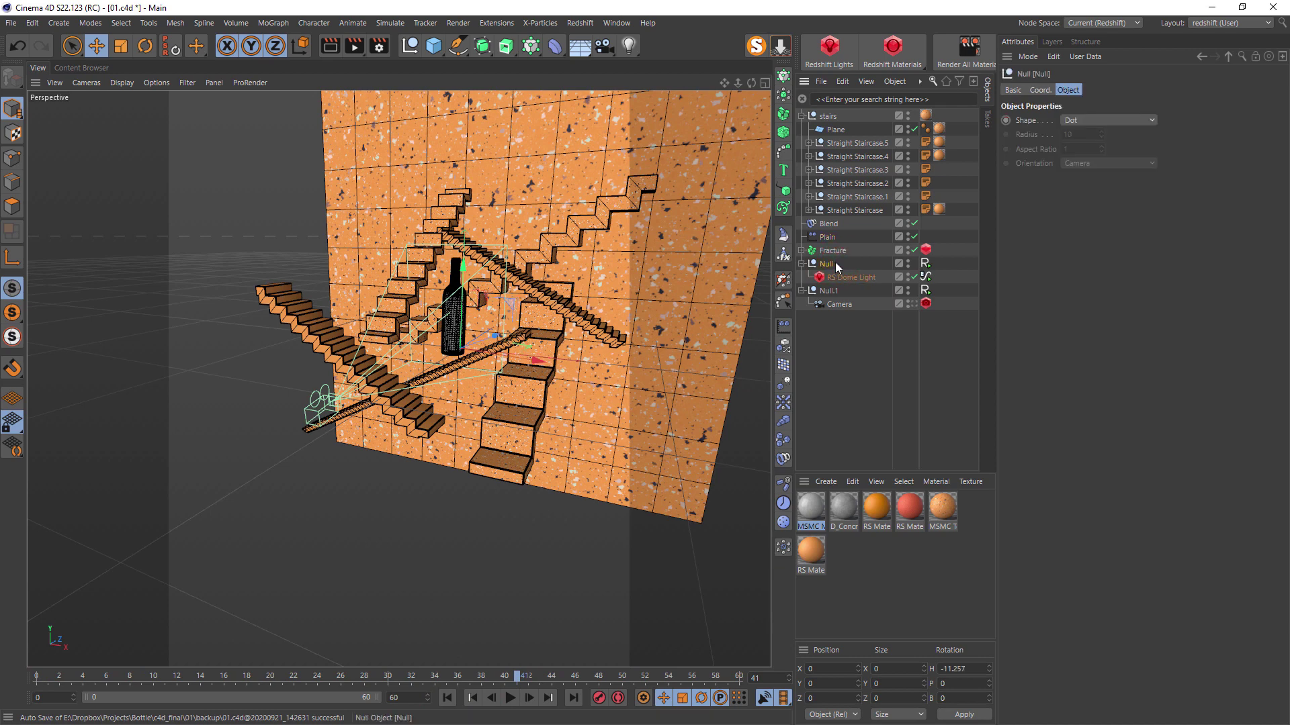
left_click(925, 263)
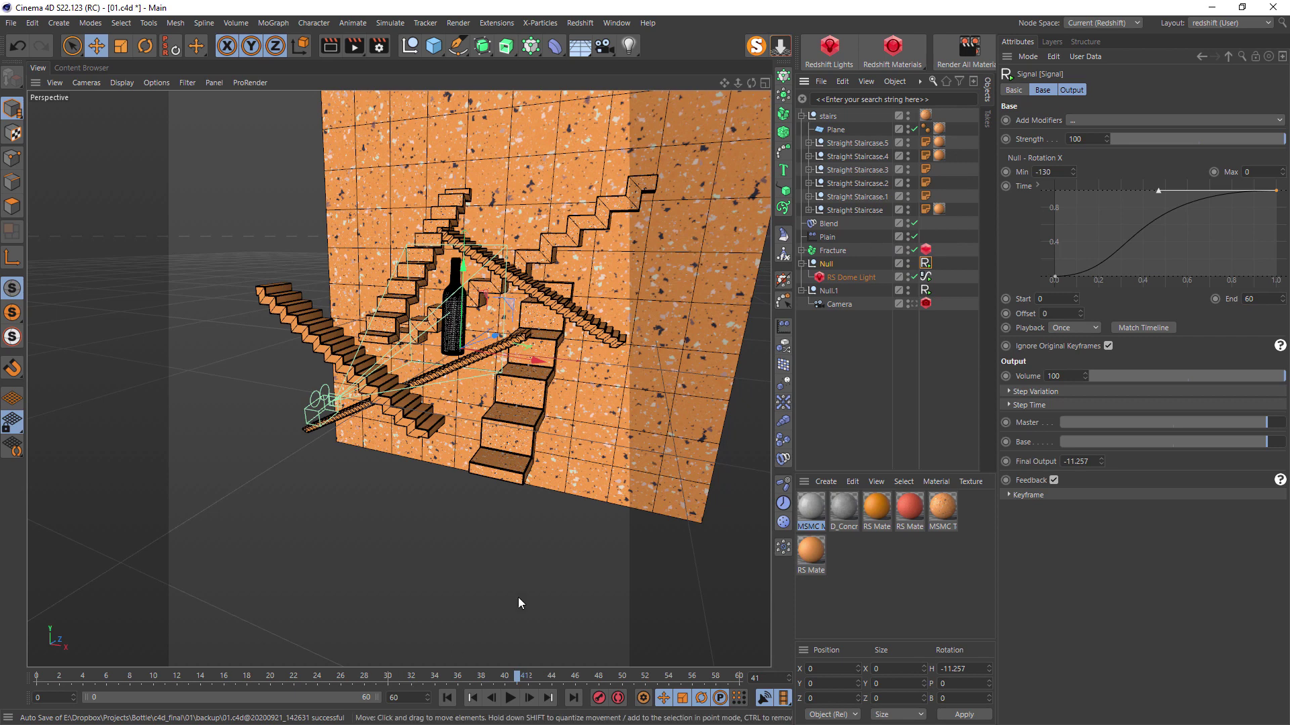
left_click(473, 697)
left_click(510, 697)
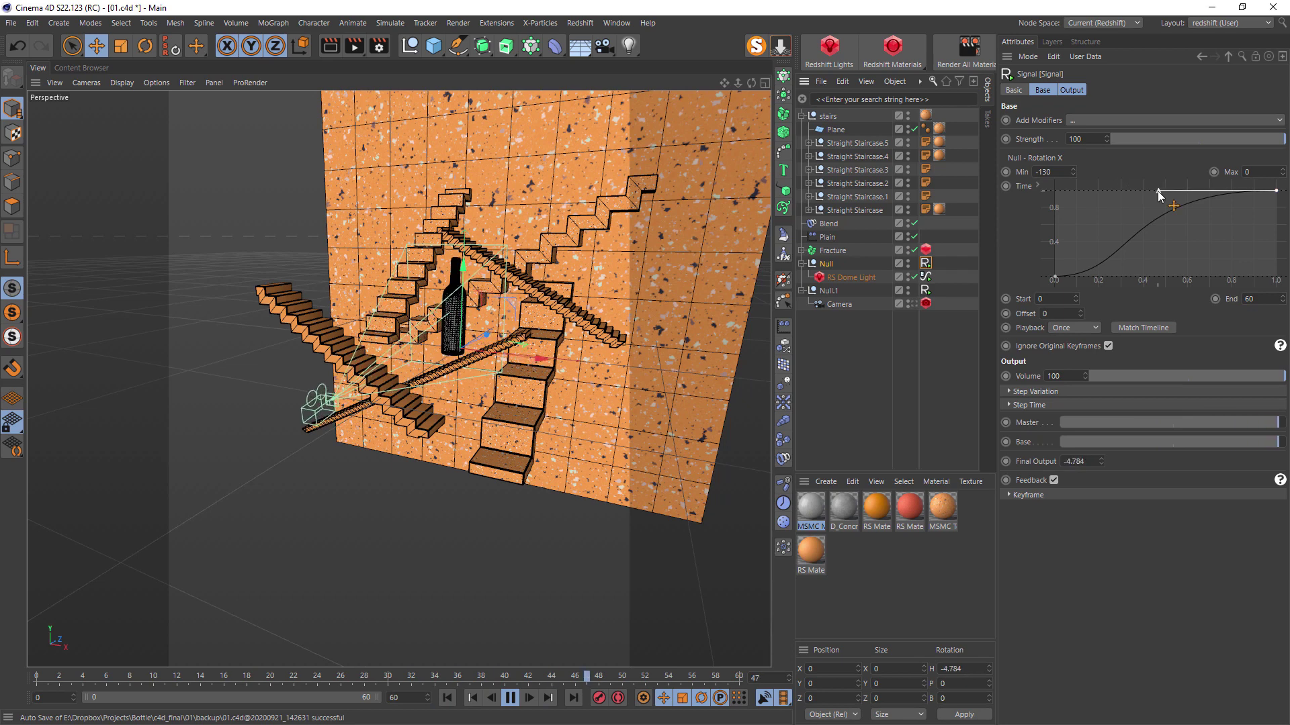
left_click_drag(1158, 191, 1189, 256)
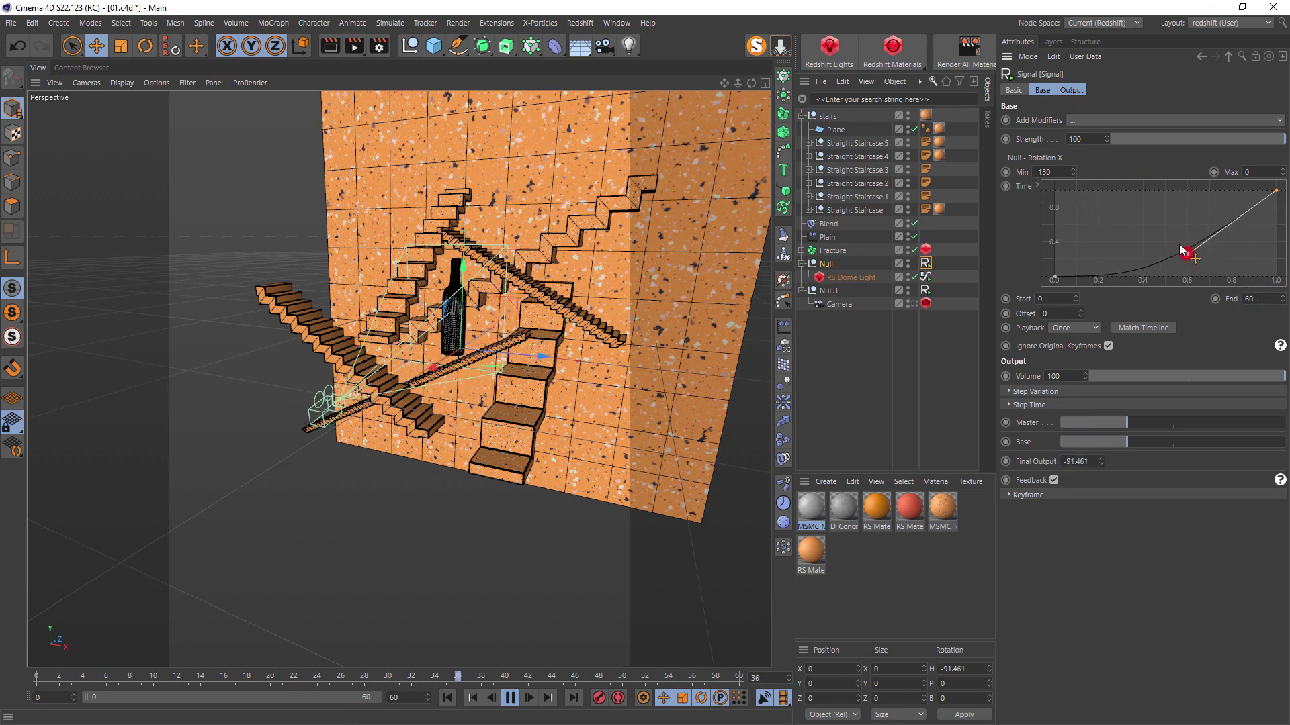
left_click_drag(1190, 255, 1114, 193)
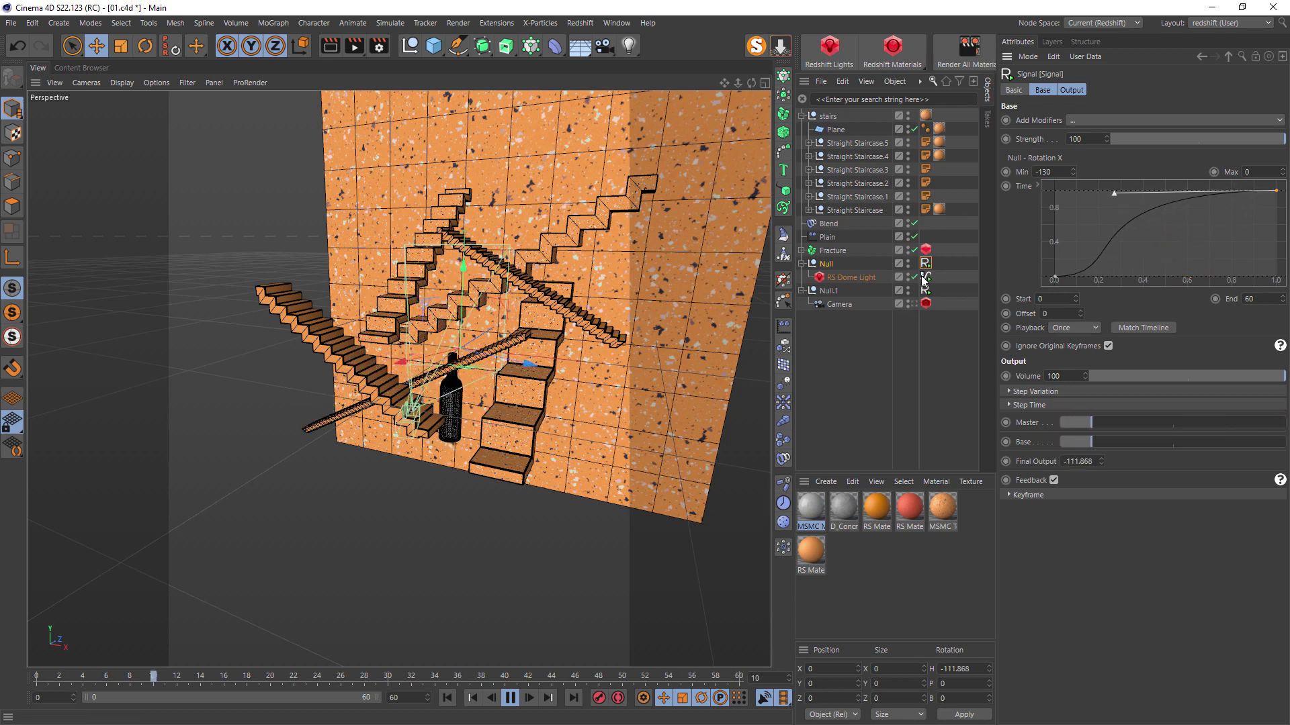
Examine the RS Dome Light's animated exposure in the Redshift RenderView from frame 0 to frame 6.
left_click(867, 279)
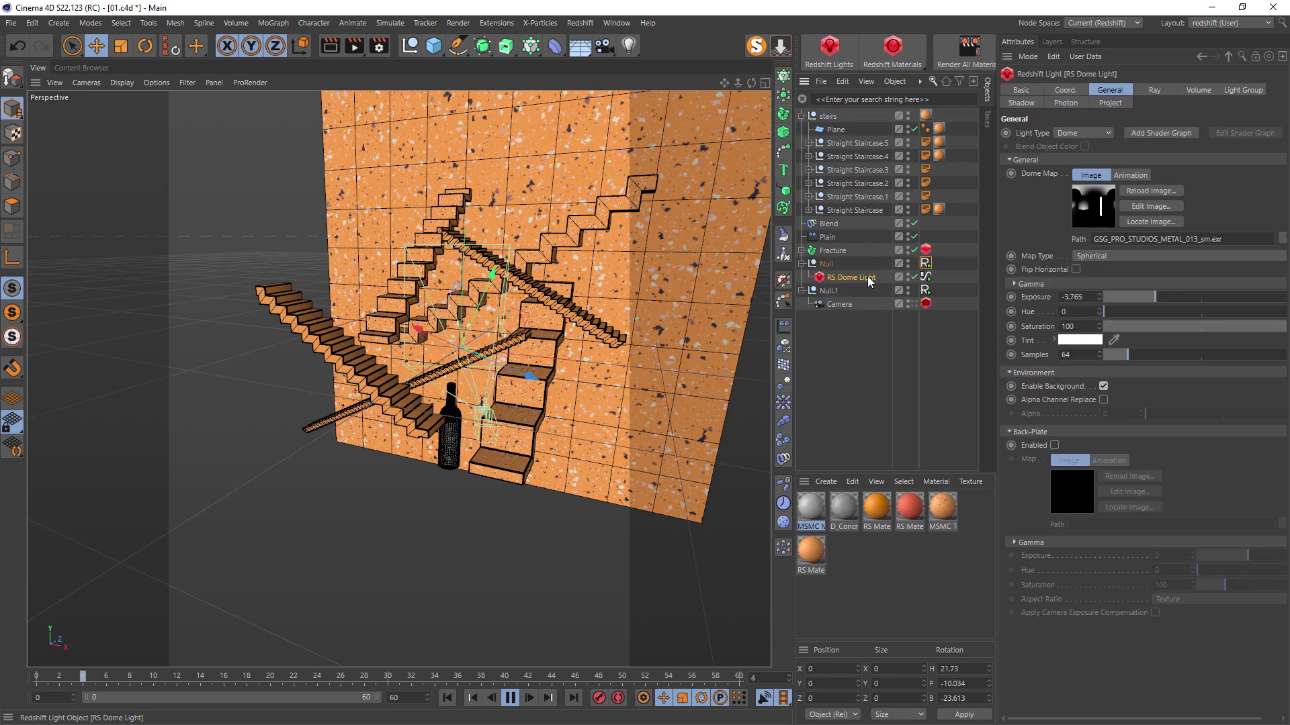
left_click(508, 699)
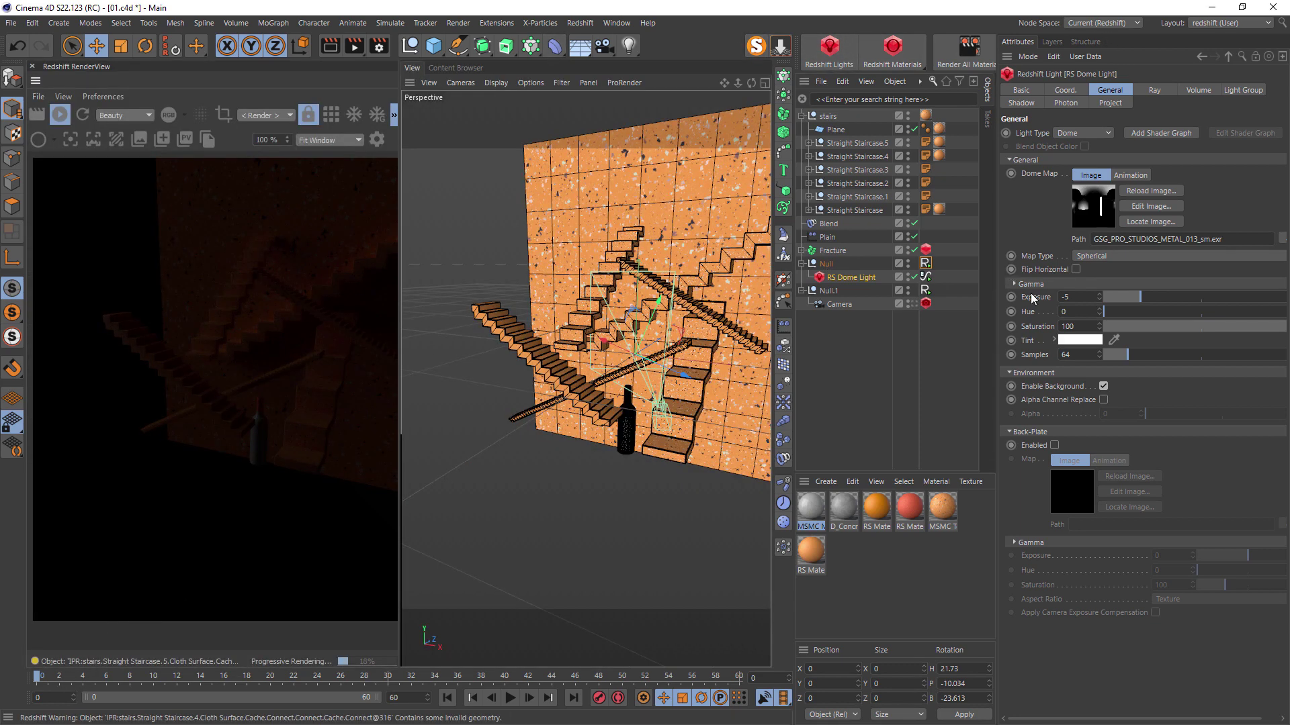
left_click_drag(37, 684, 71, 680)
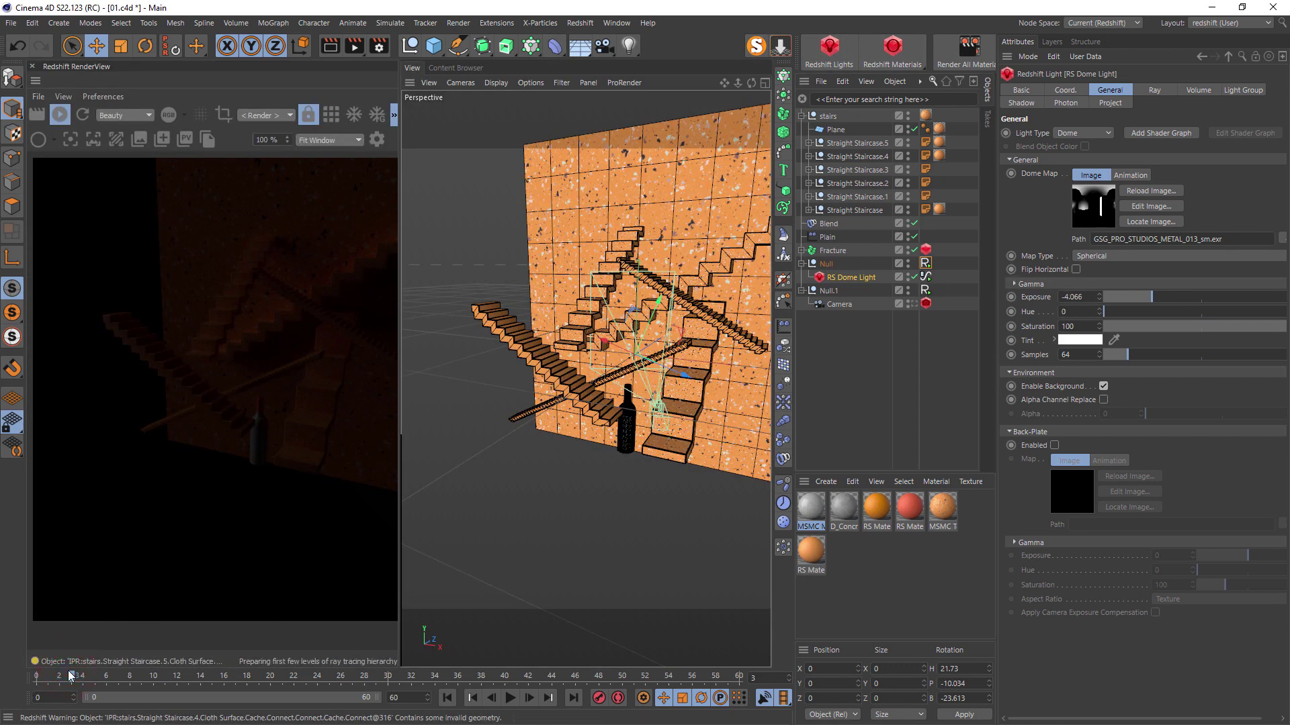
left_click(106, 678)
Select the dome light's parent Null and step through frames 8 to 27, examining how its rotation changes the rendered lighting.
left_click(827, 264)
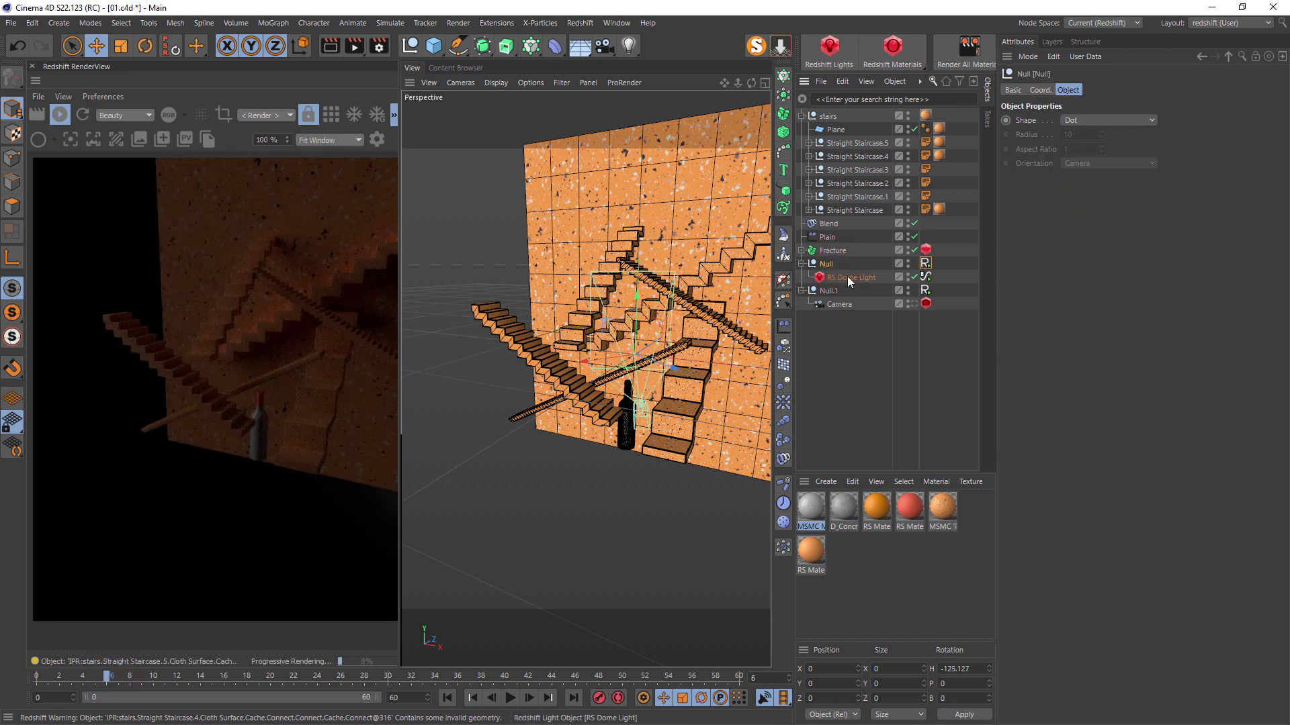
left_click(134, 677)
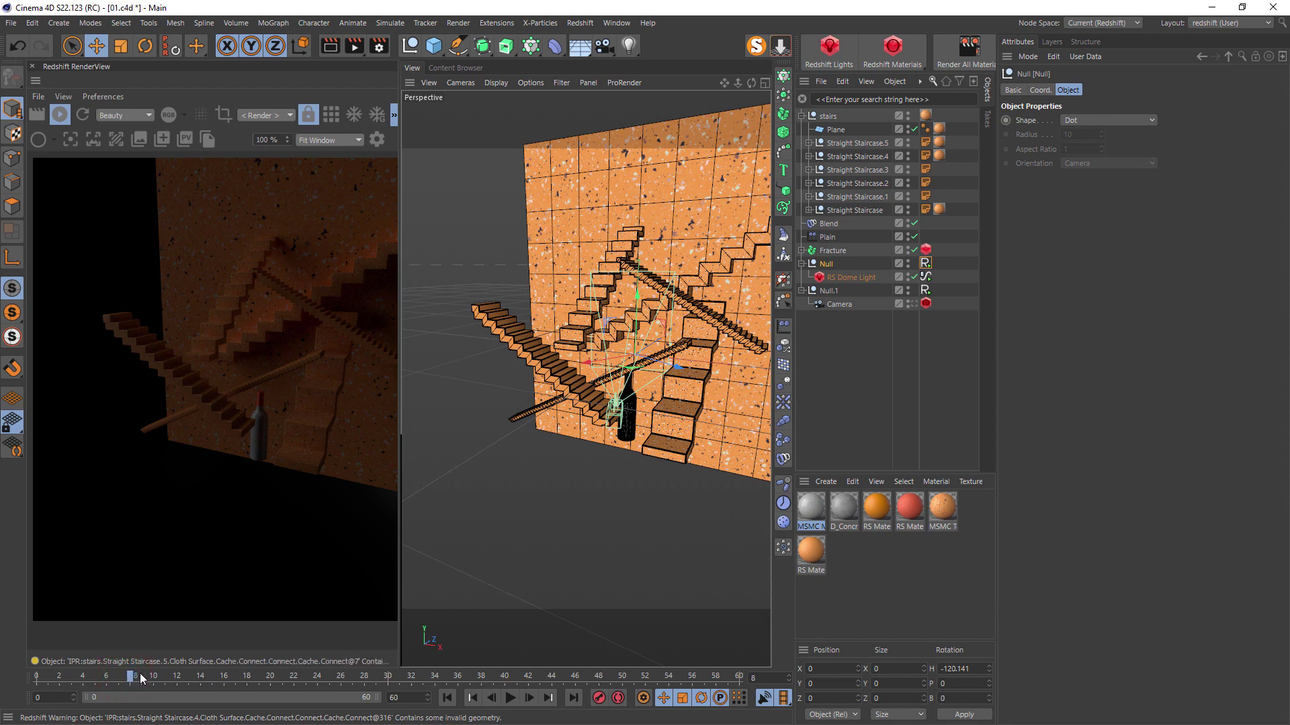
left_click(165, 676)
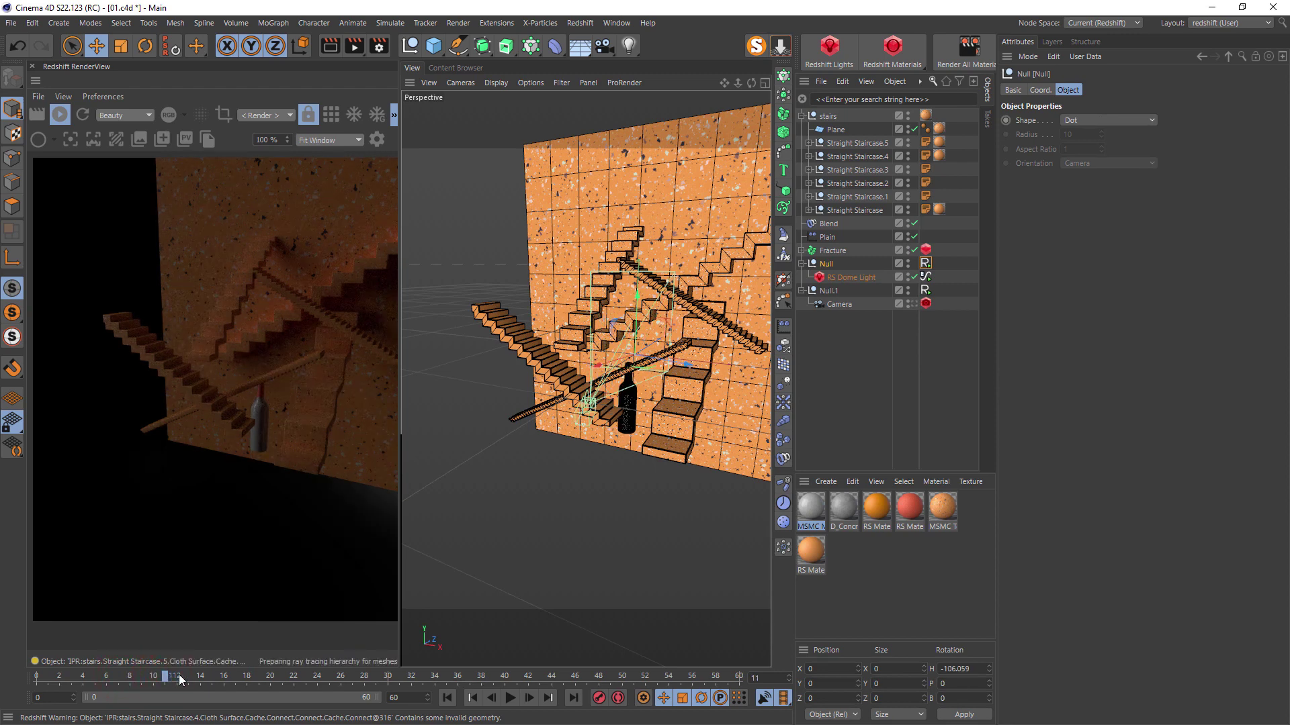
left_click(200, 675)
left_click(221, 675)
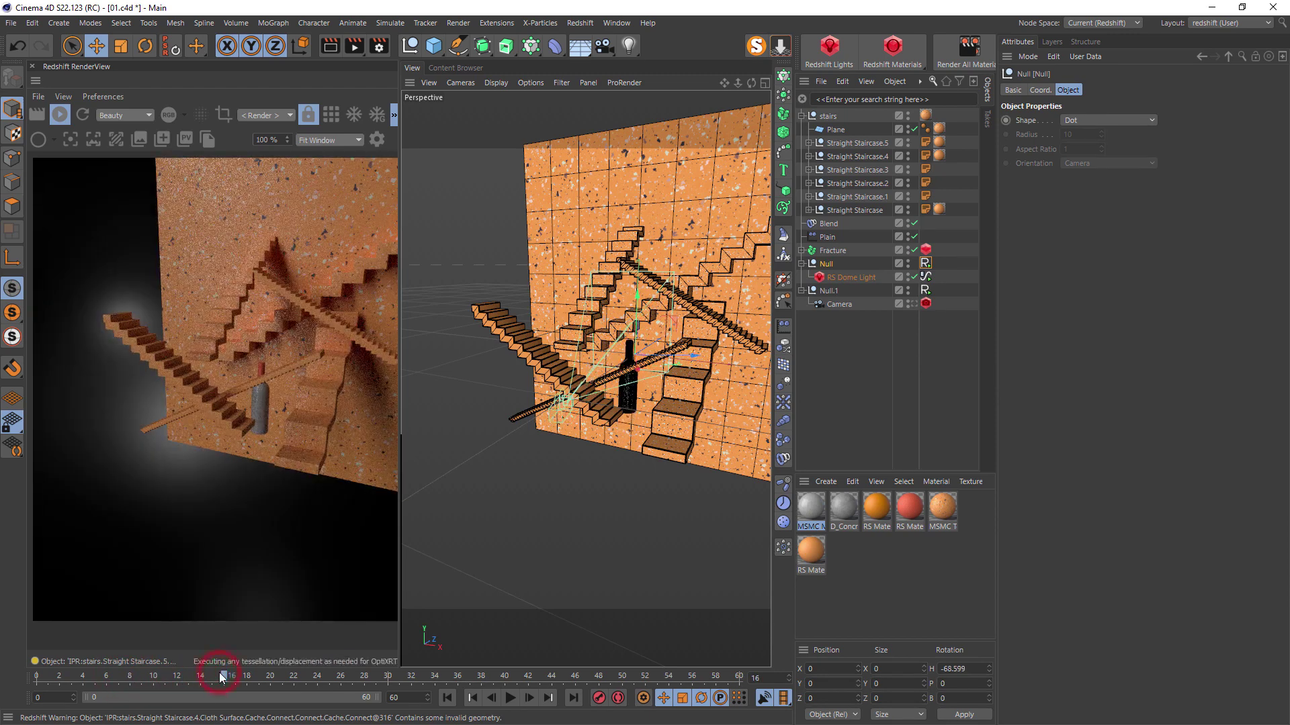
left_click_drag(222, 677, 235, 676)
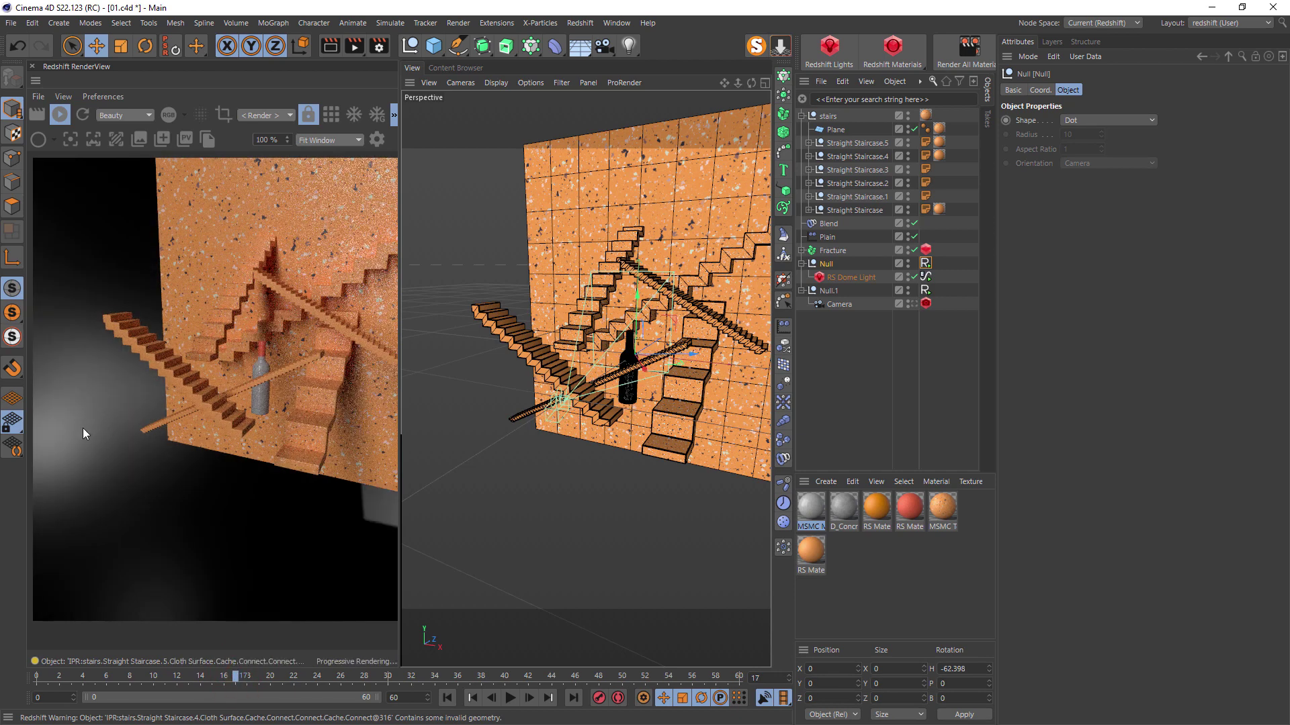
left_click(260, 677)
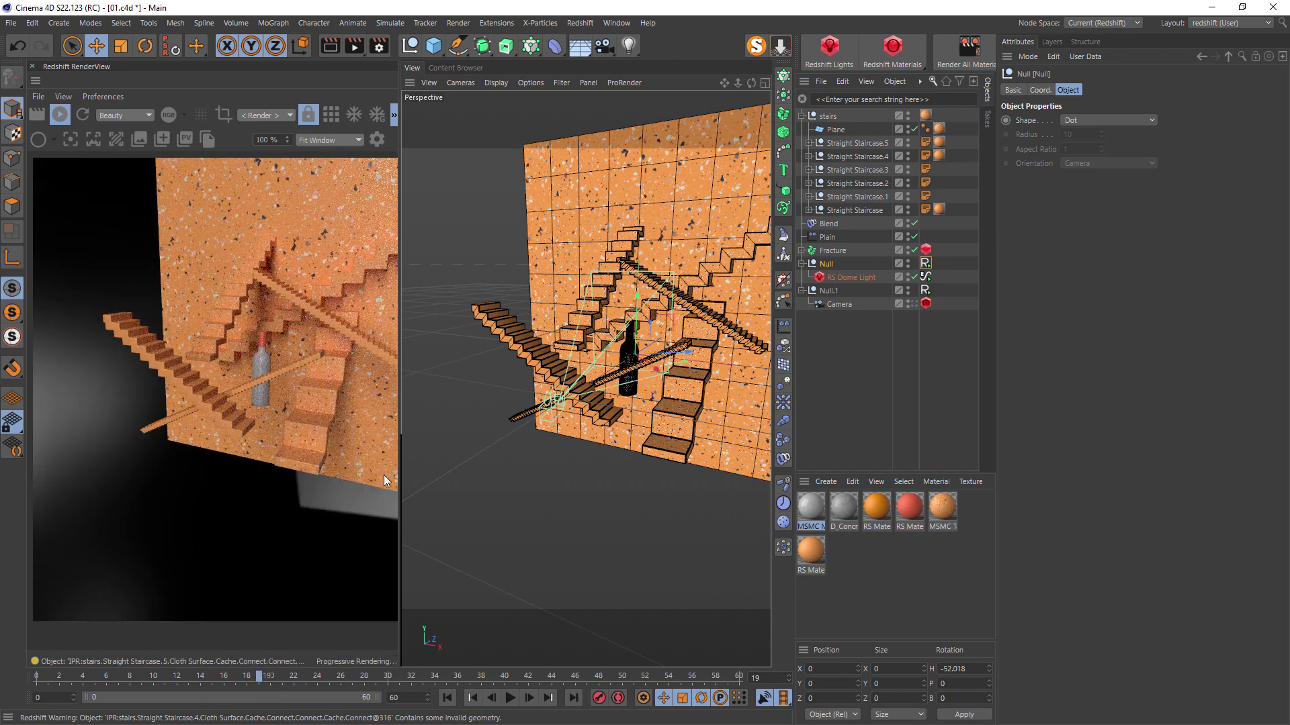
left_click_drag(292, 678, 360, 681)
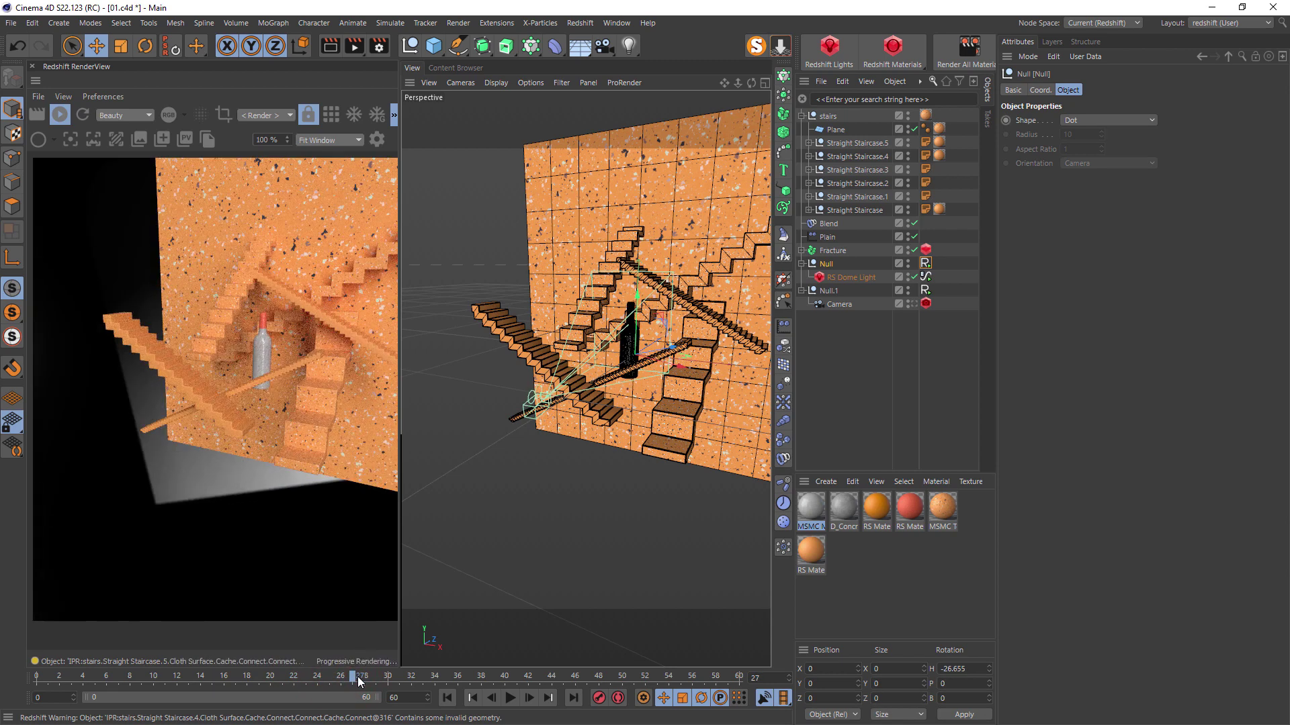
Select a staircase's Cloth Surface in the scene and browse the 3D Objects Vol1 and Vol2 presets in the Content Browser.
left_click(687, 401)
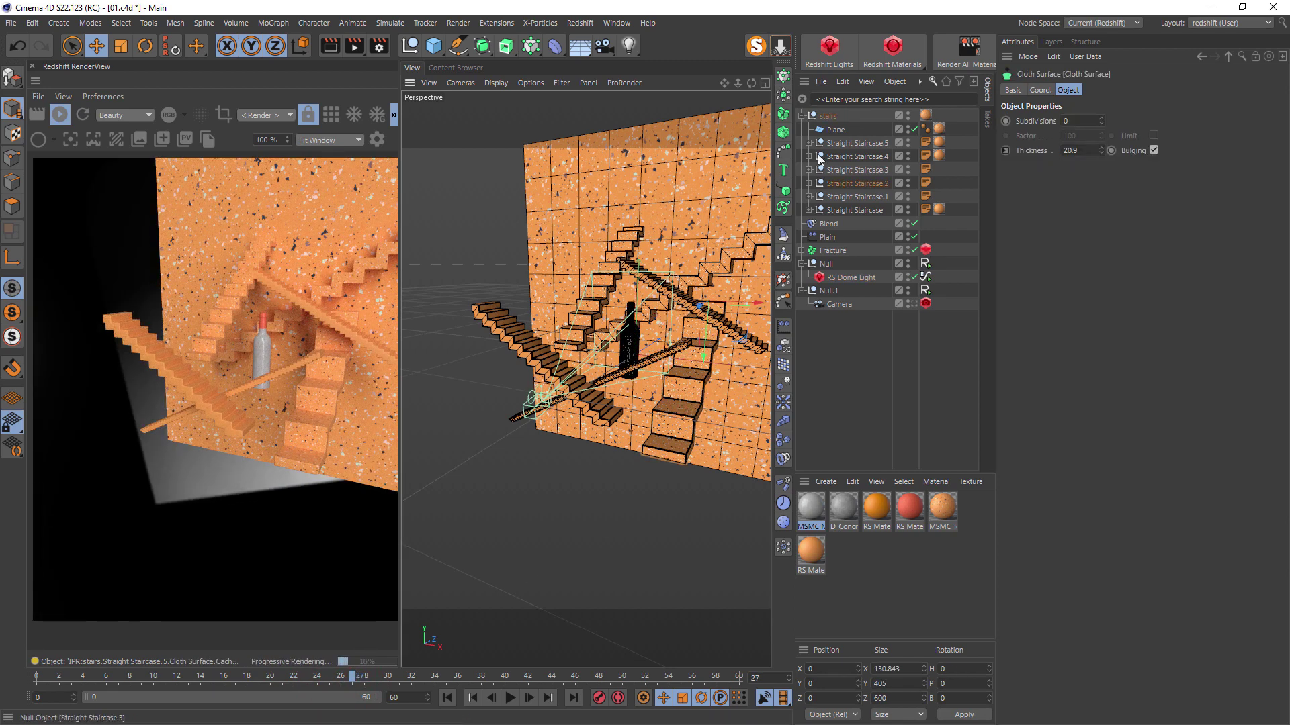
left_click(466, 69)
left_click(461, 245)
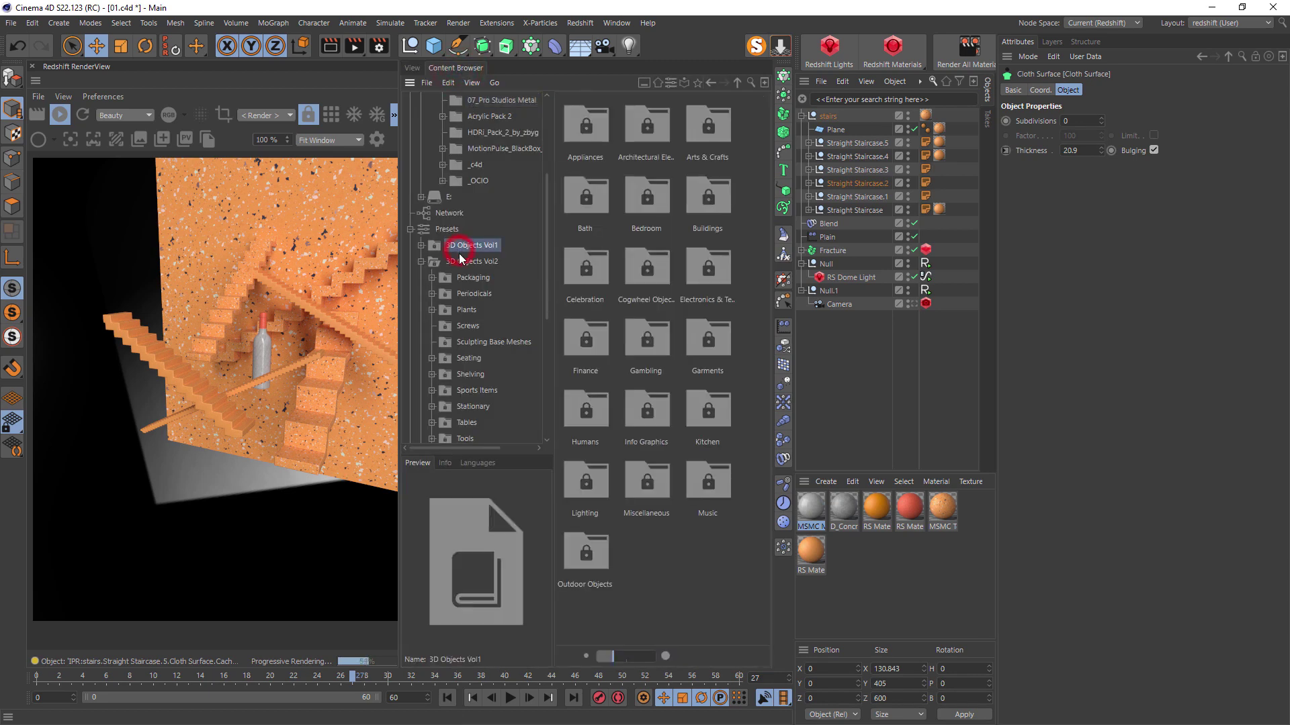
left_click(422, 261)
left_click(476, 262)
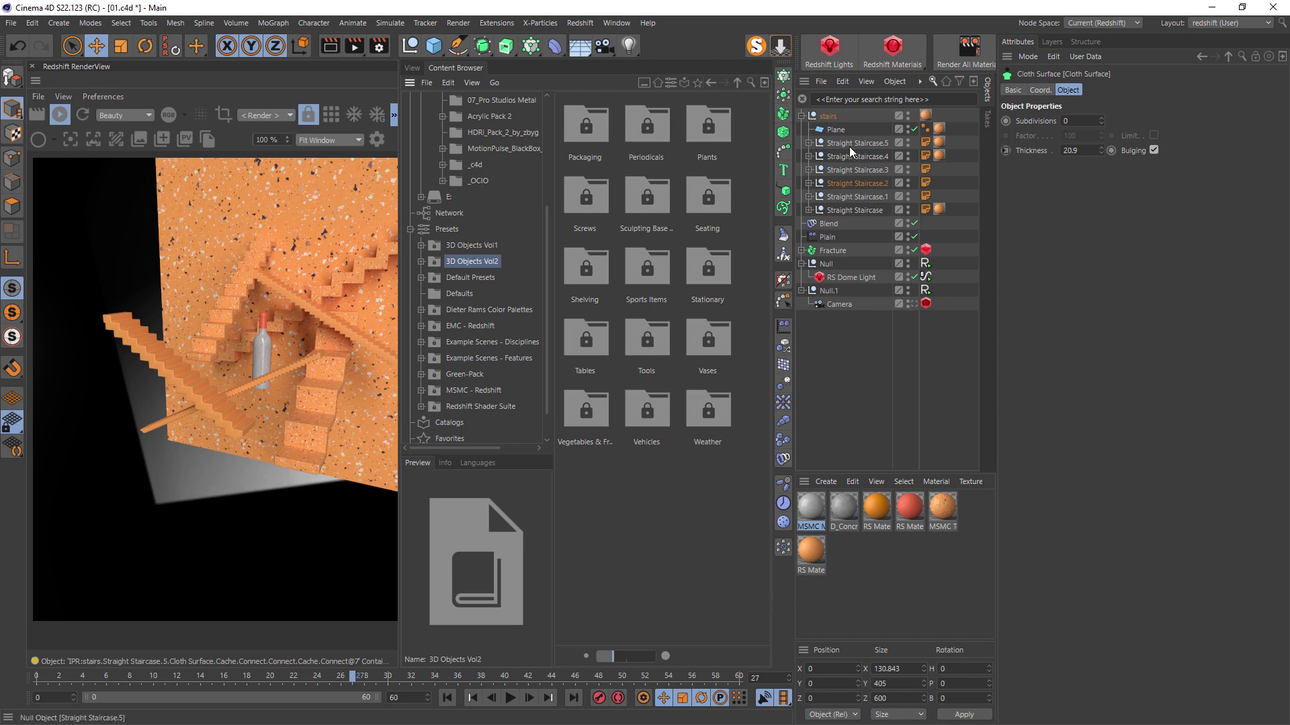
Collapse the stairs group and show the MSMC Terrazzo Orange material's properties.
left_click(801, 115)
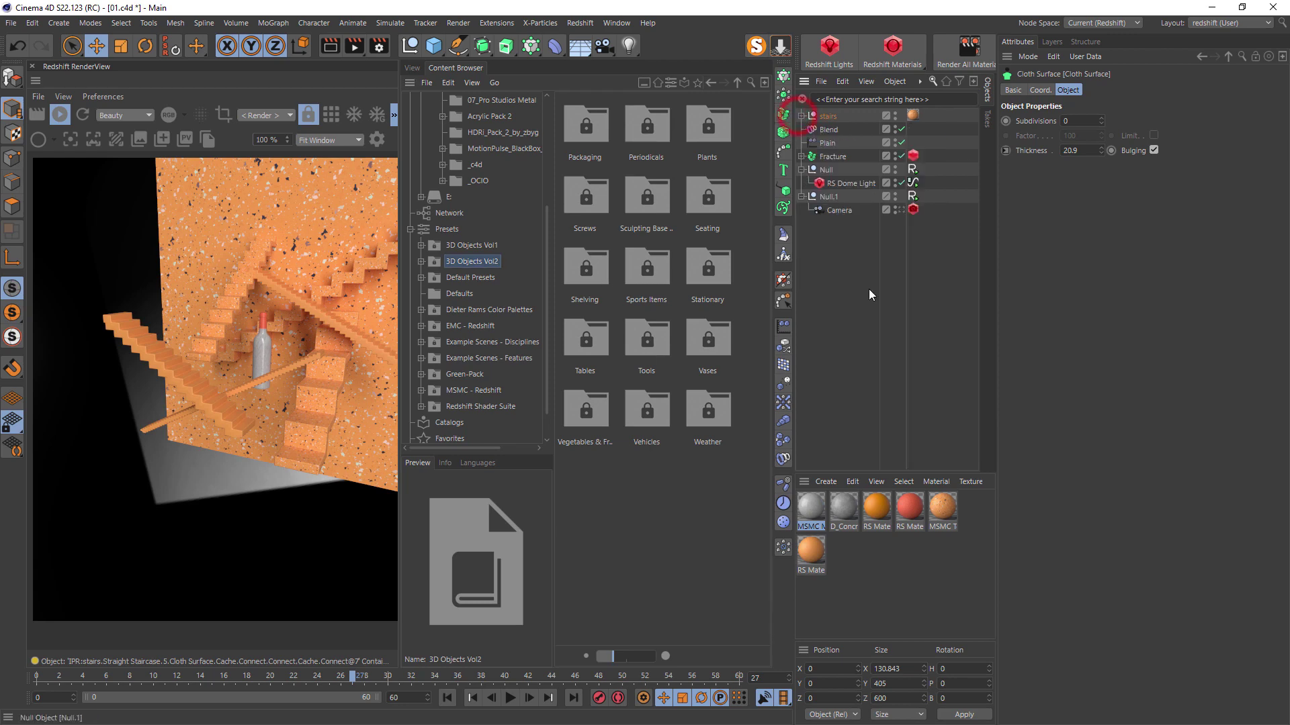
left_click(942, 511)
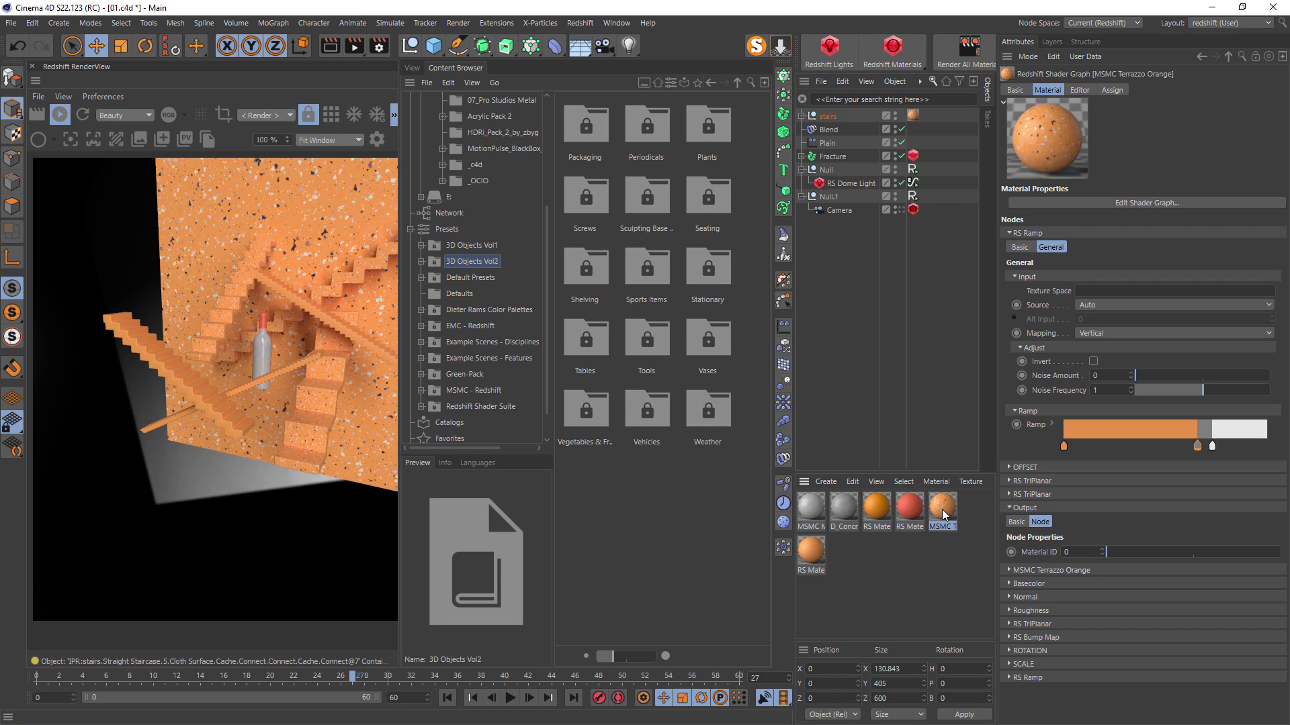
Open the MSMC Terrazzo Orange material for a closer look at its shader graph.
double_click(942, 510)
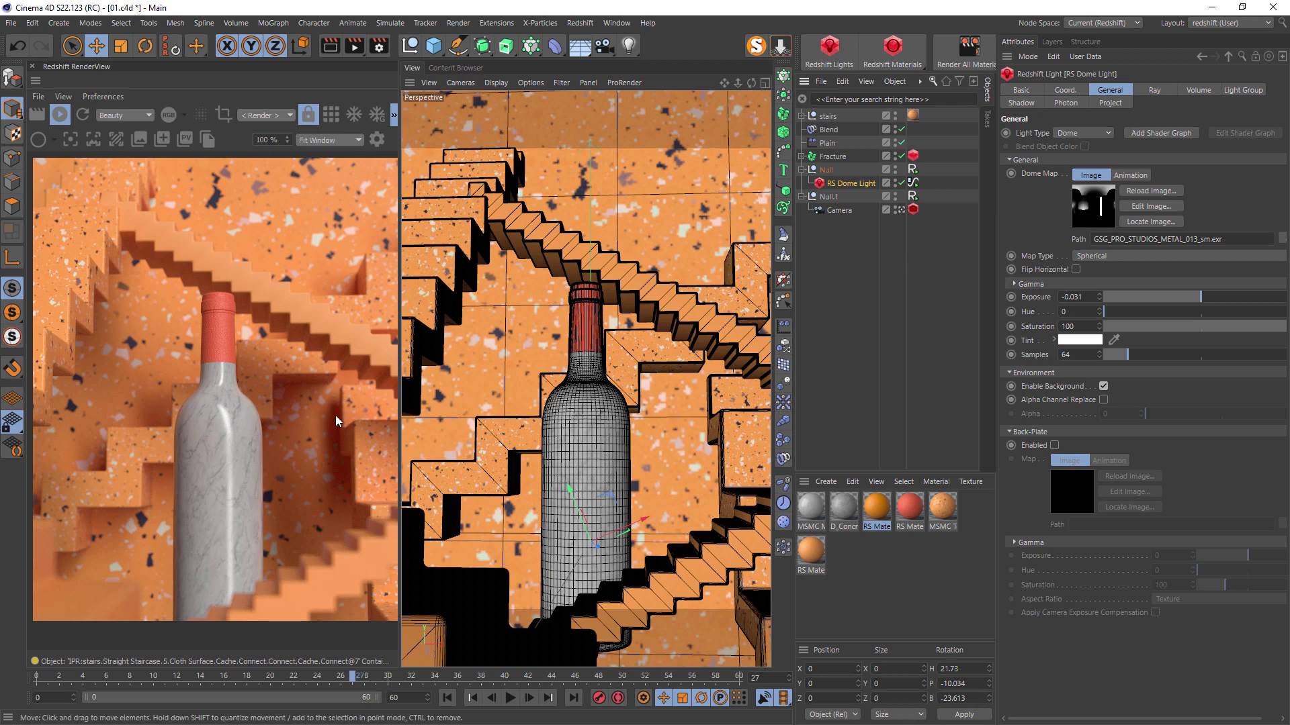
Open the render settings and examine Redshift's unified sampling and the light samples override.
key("ctrl+b")
left_click_drag(618, 10, 644, 111)
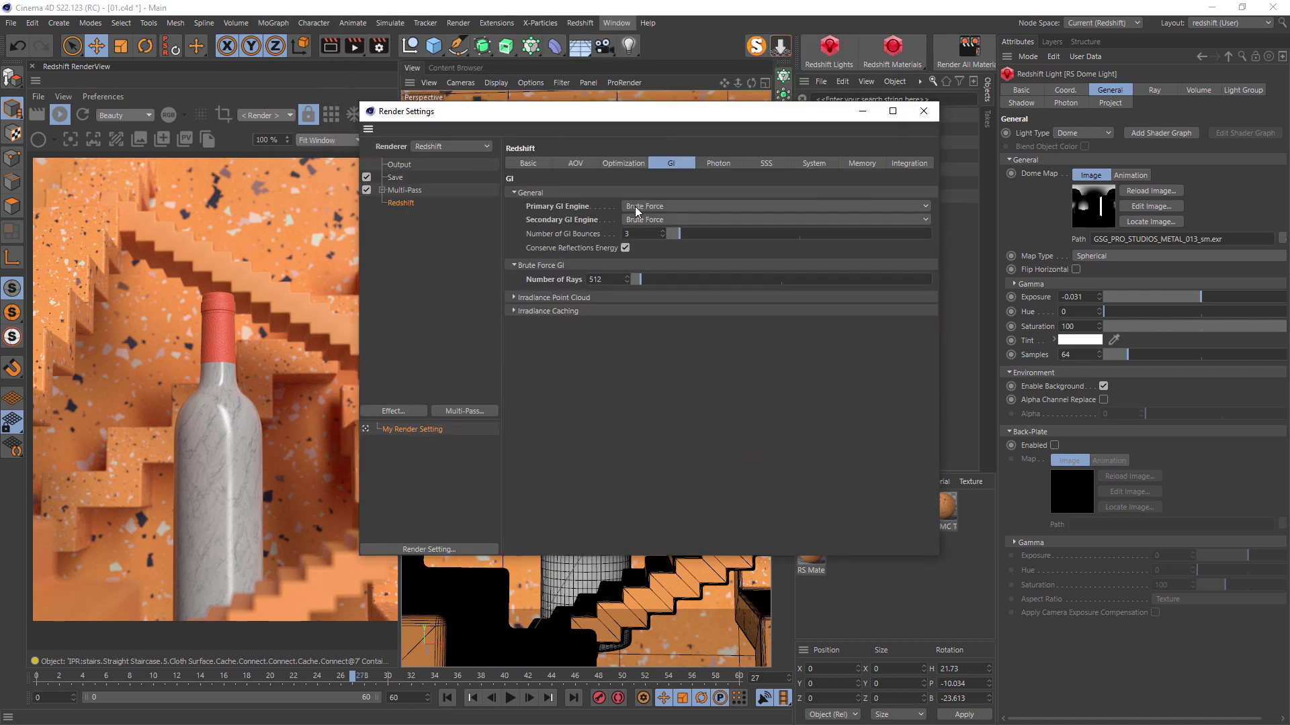
left_click(534, 166)
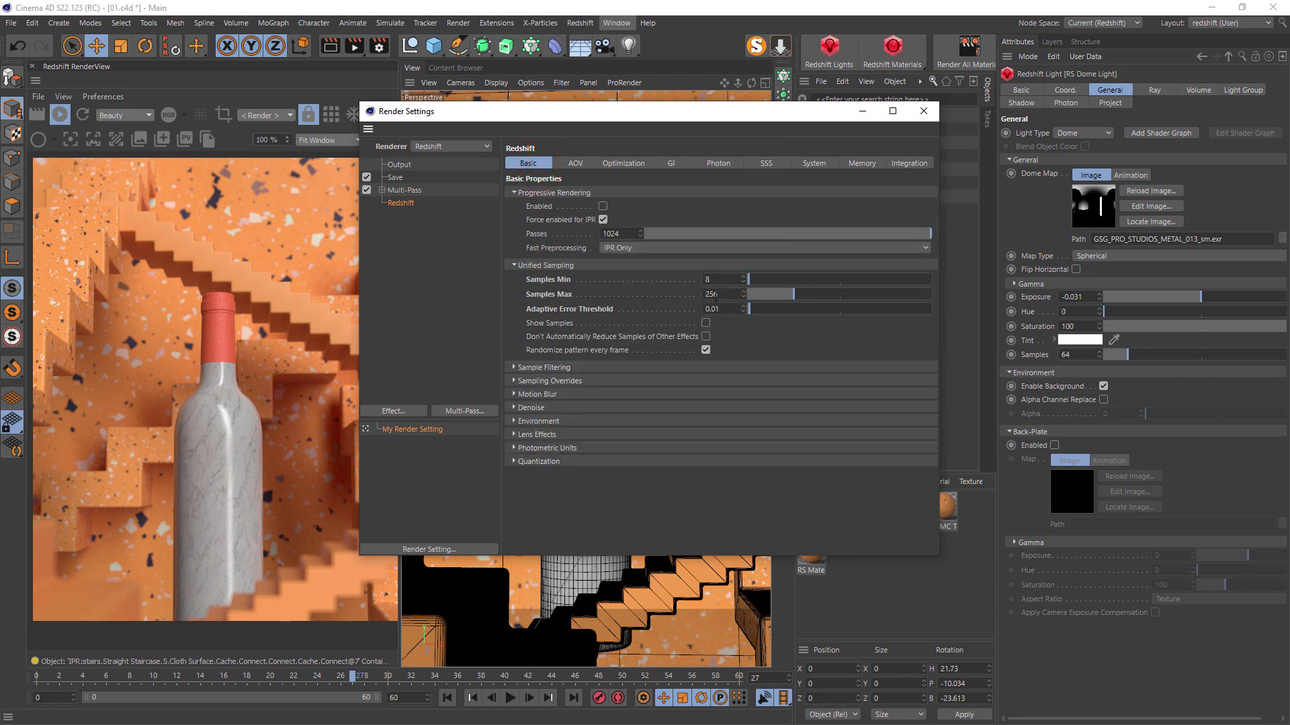
left_click(541, 381)
scroll(538, 416, "down", 5)
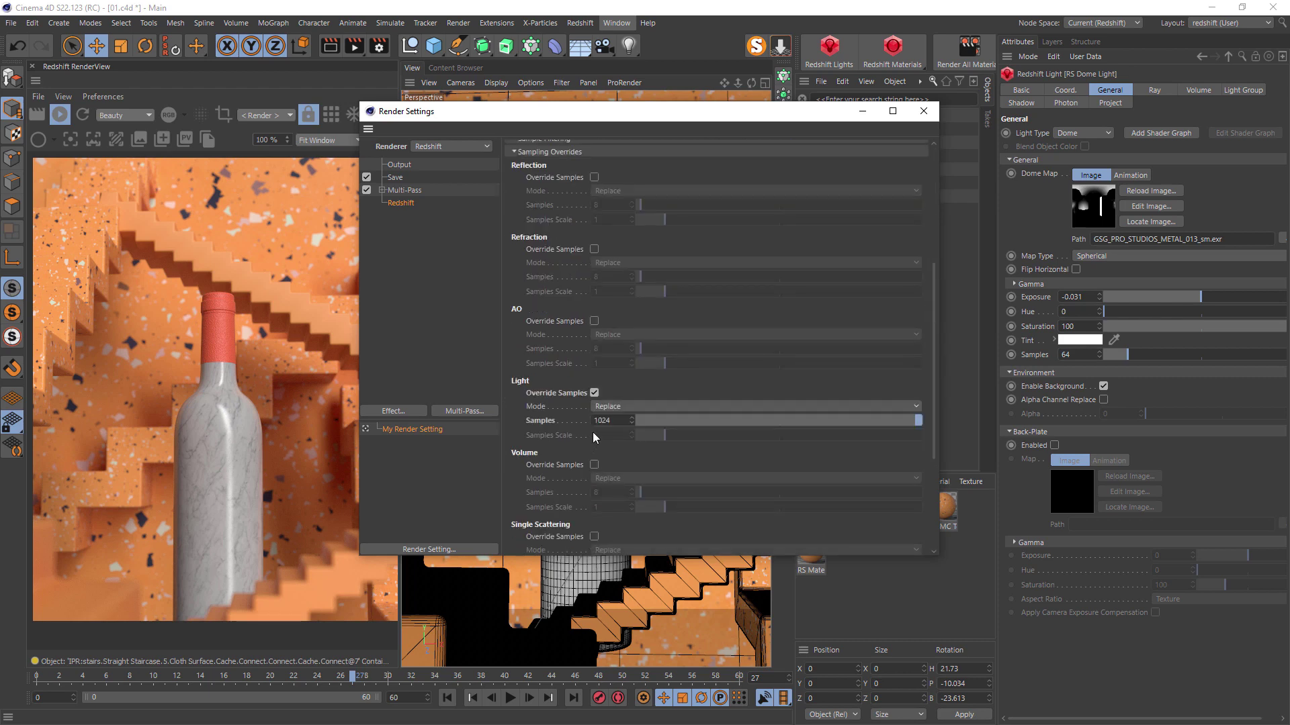
scroll(519, 417, "up", 2)
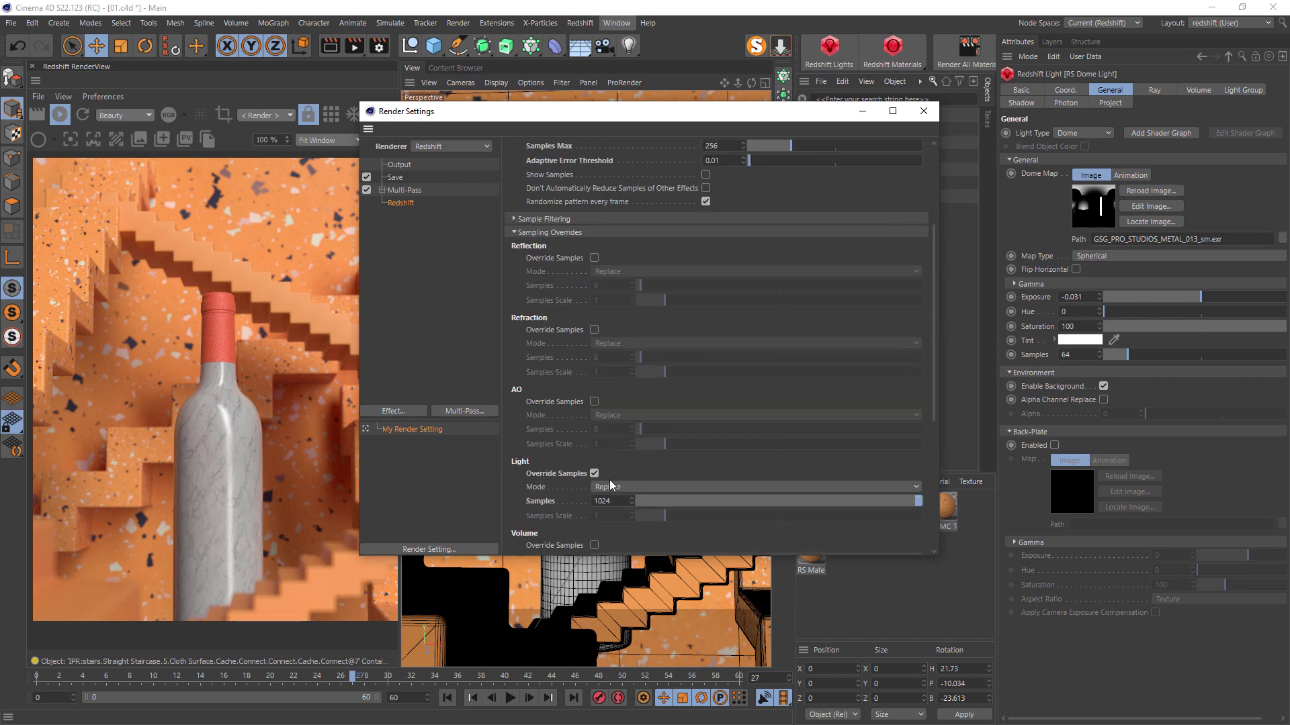
scroll(559, 245, "up", 3)
Examine Redshift's GI engines, brute force rays and system options, and close the render settings.
left_click(671, 163)
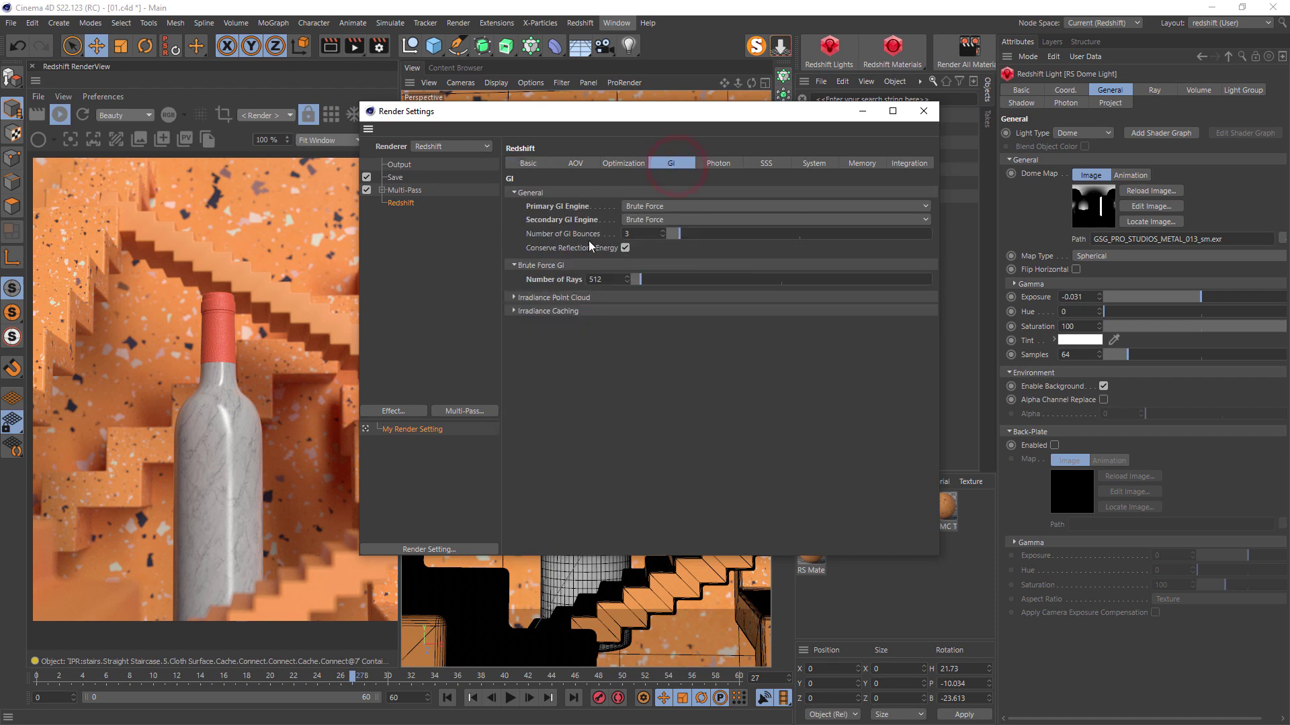
left_click_drag(614, 279, 574, 282)
left_click(861, 164)
left_click(814, 163)
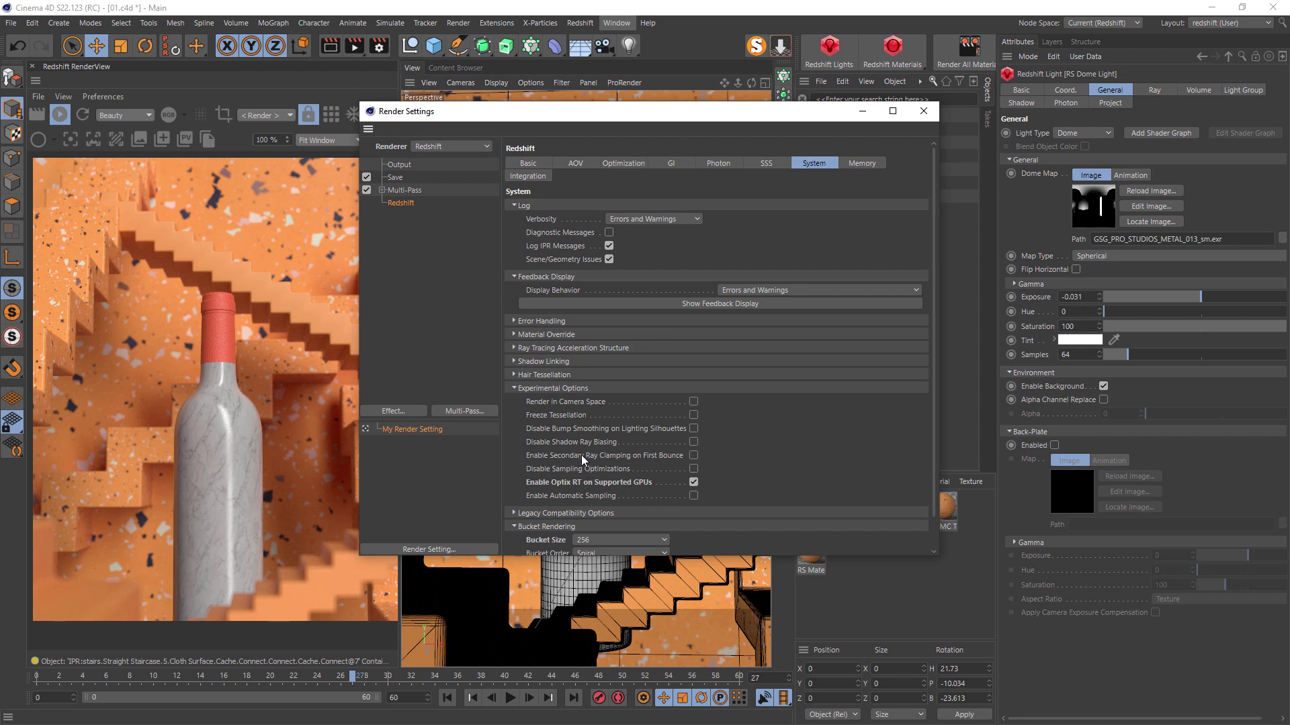
left_click(932, 113)
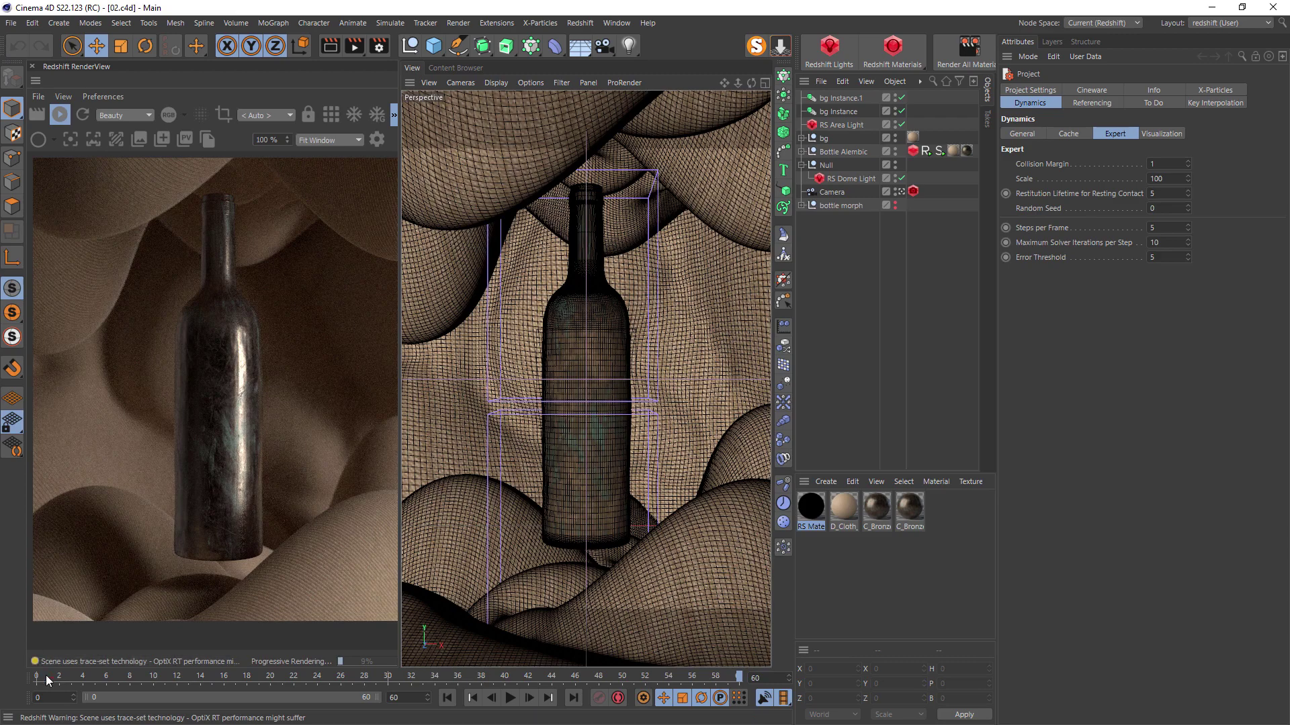
Scrub through scene 02's cloth and bottle animation, stopping at frames 45 and 55.
left_click_drag(63, 674, 75, 674)
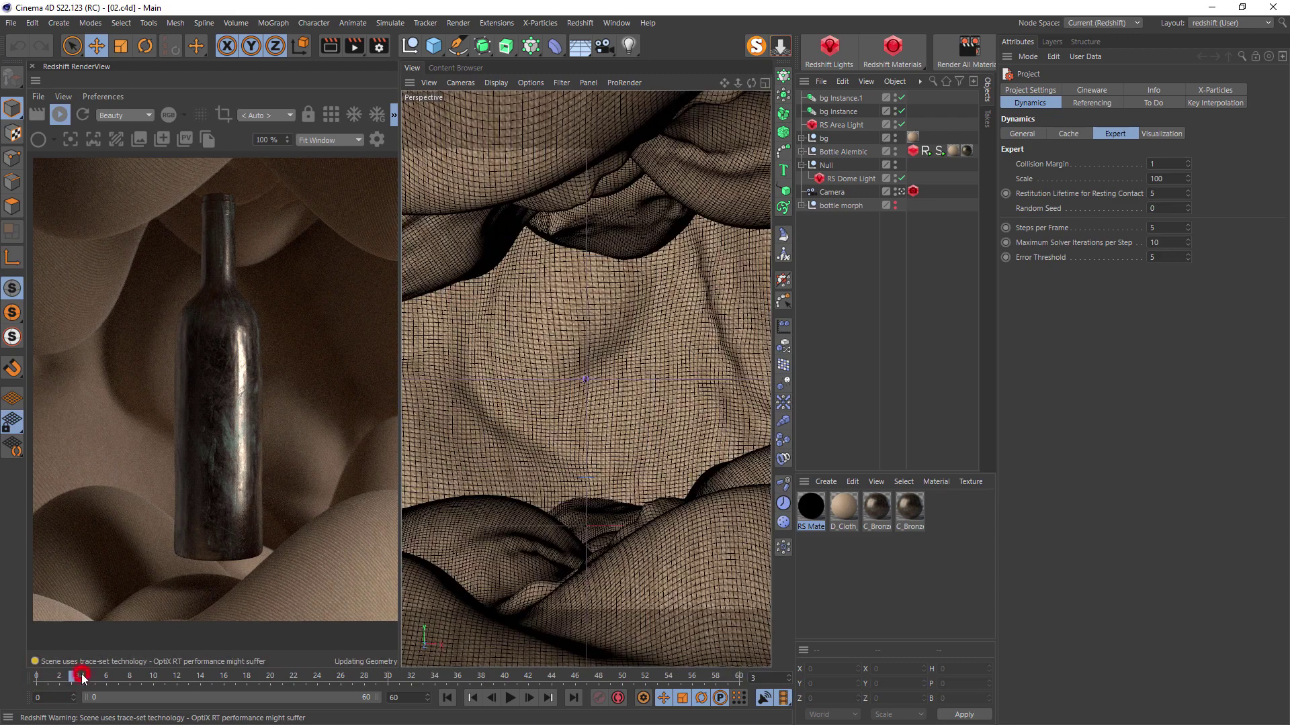
left_click_drag(81, 678, 399, 680)
left_click(558, 699)
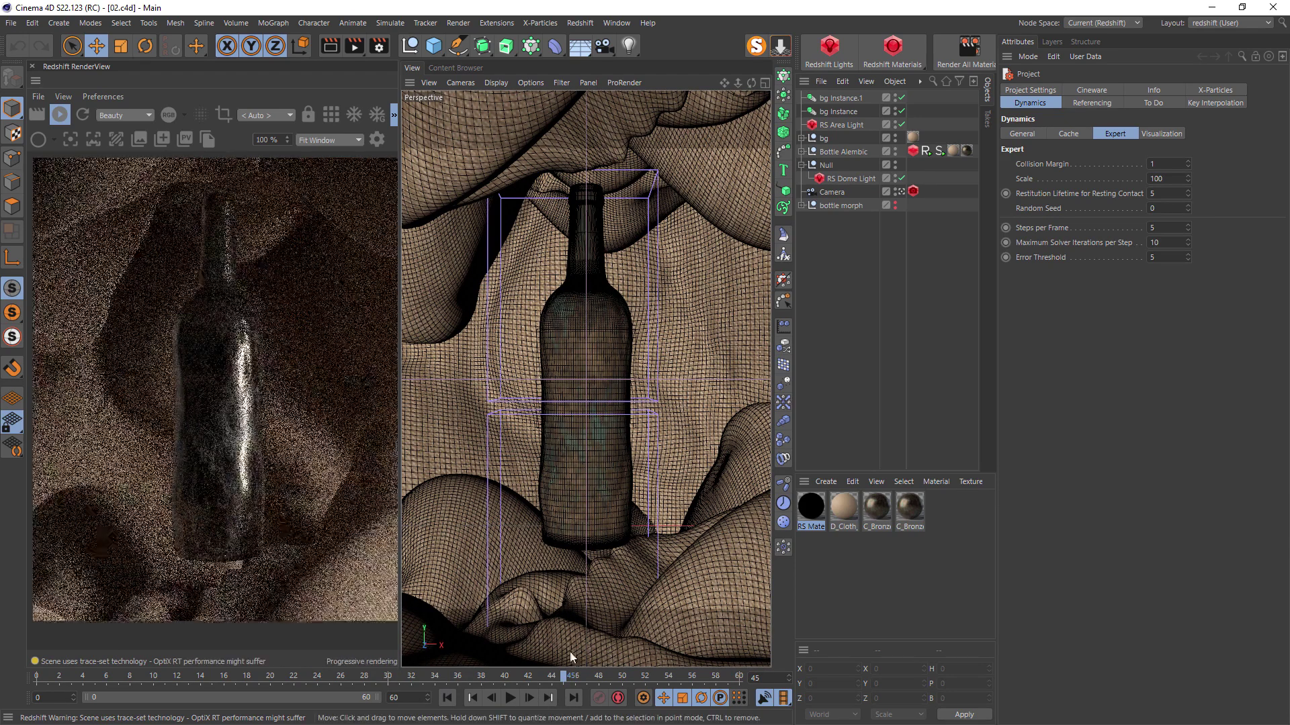
left_click(676, 680)
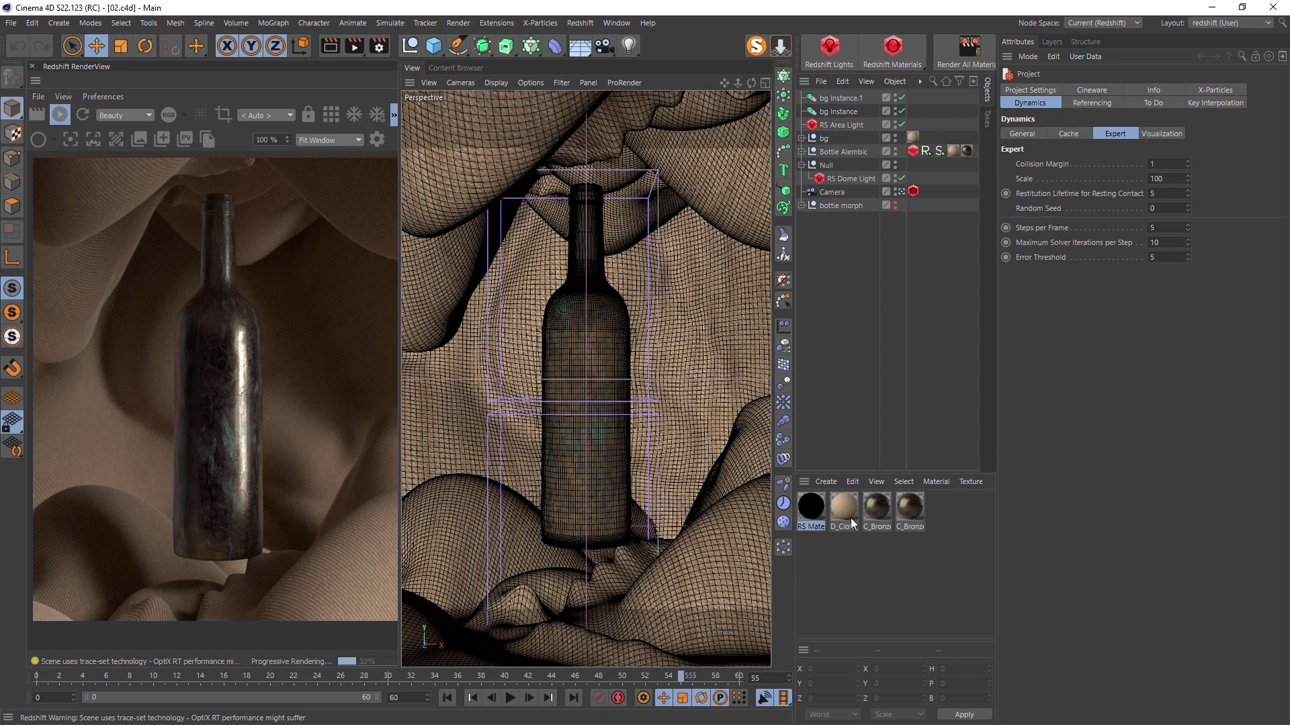
Select the RS Dome Light, leave the render camera and examine the whole cloth set from outside.
left_click(852, 178)
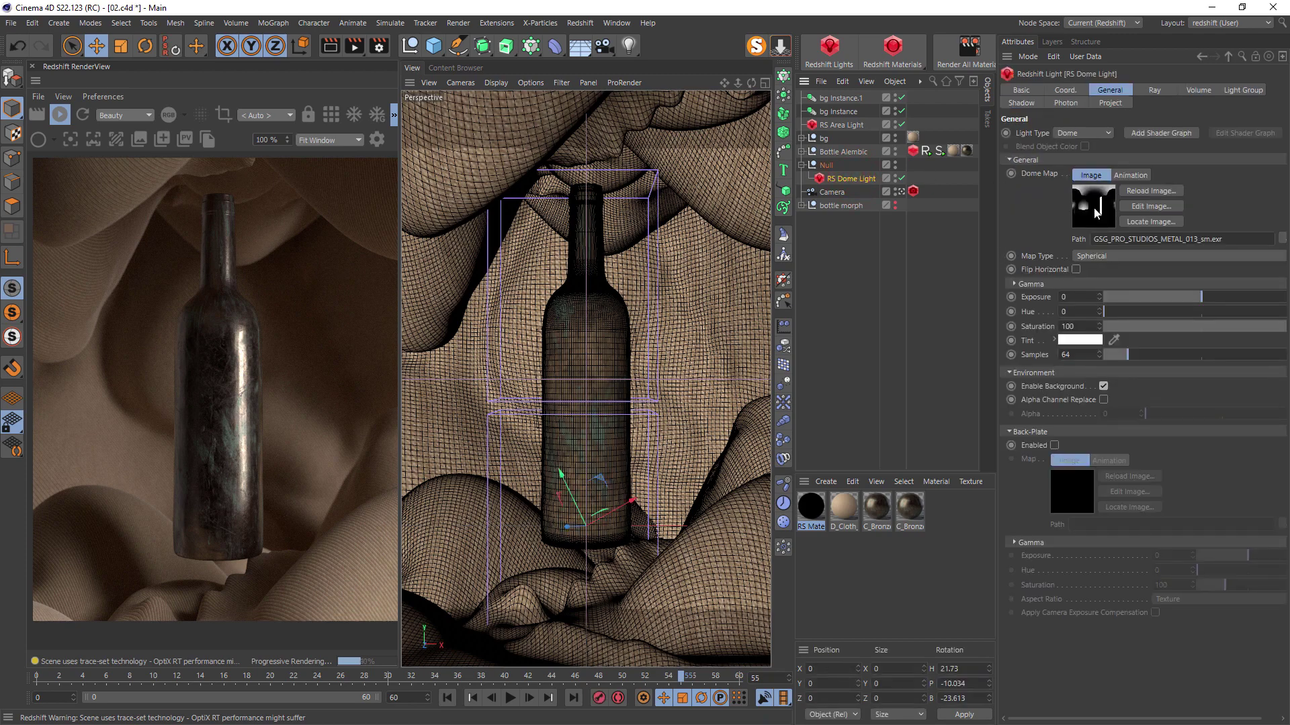
left_click(902, 191)
middle_click_drag(694, 425, 564, 339, "alt")
left_click_drag(564, 339, 601, 301, "alt")
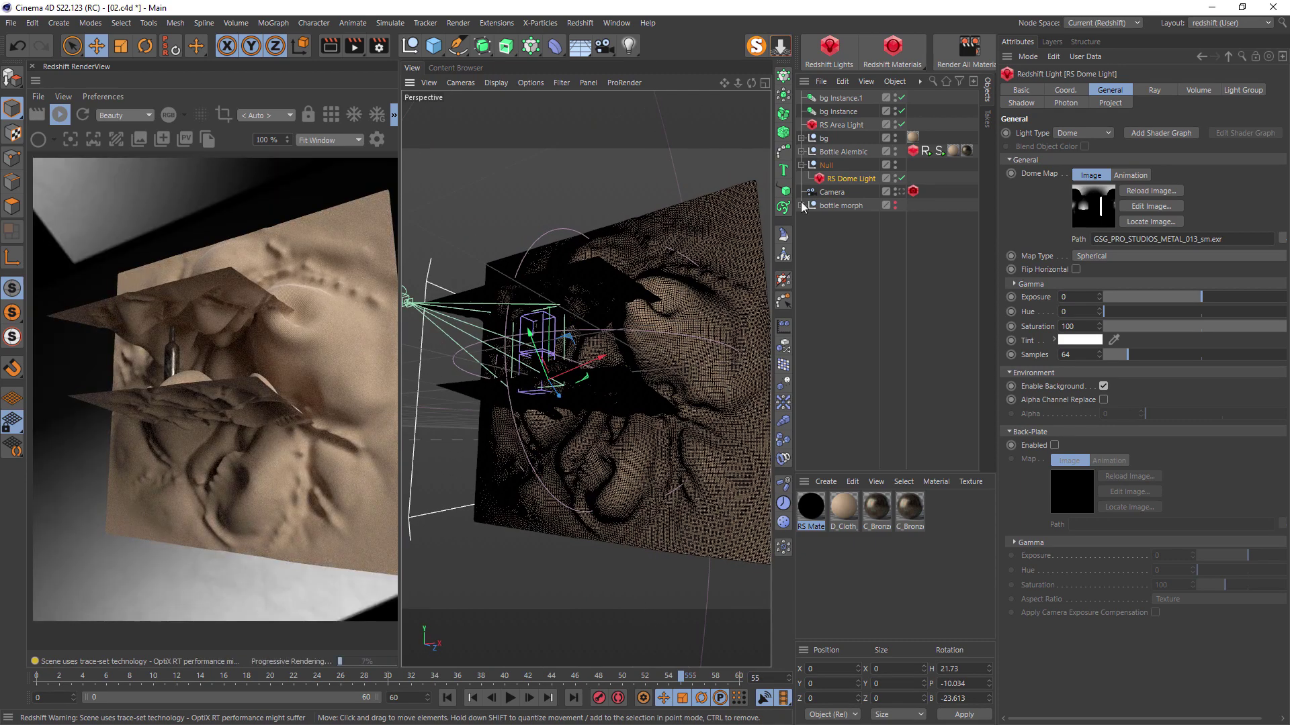
Expand the bg group and examine its Morph and Jiggle deformers and the cloth mesh.
left_click(802, 151)
left_click(802, 151)
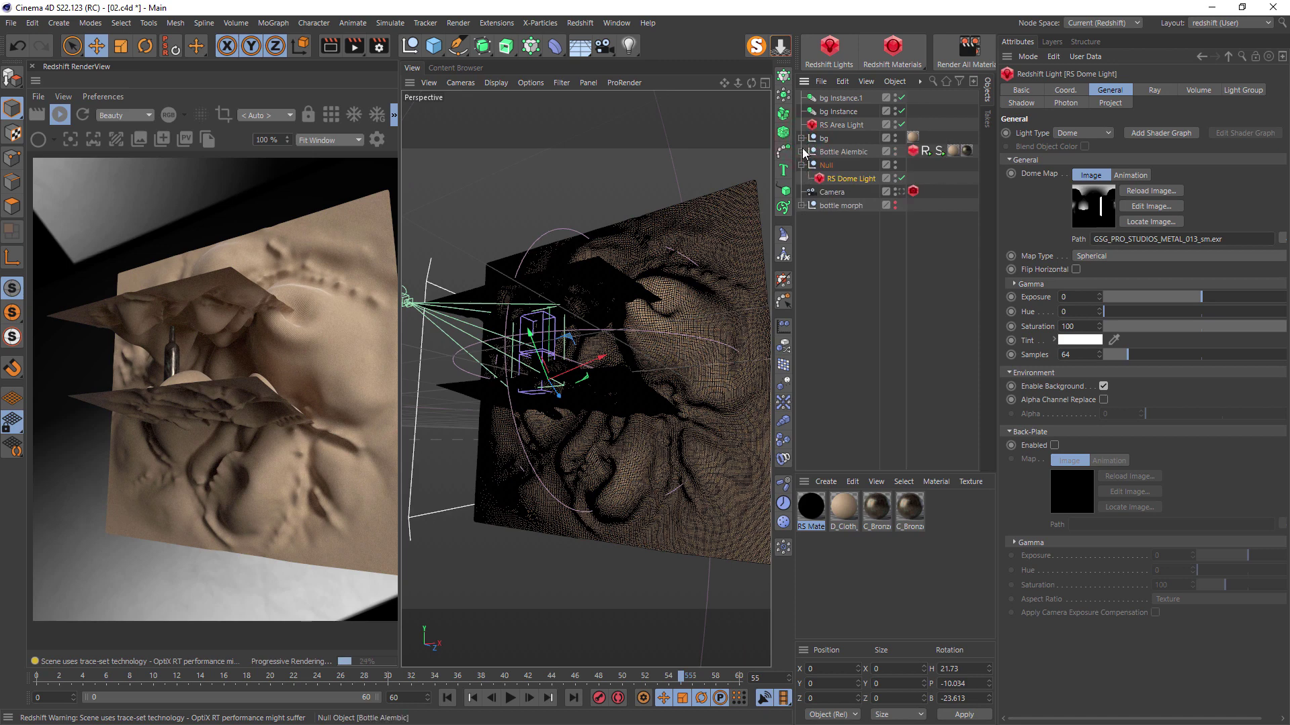
left_click(802, 138)
left_click(851, 192)
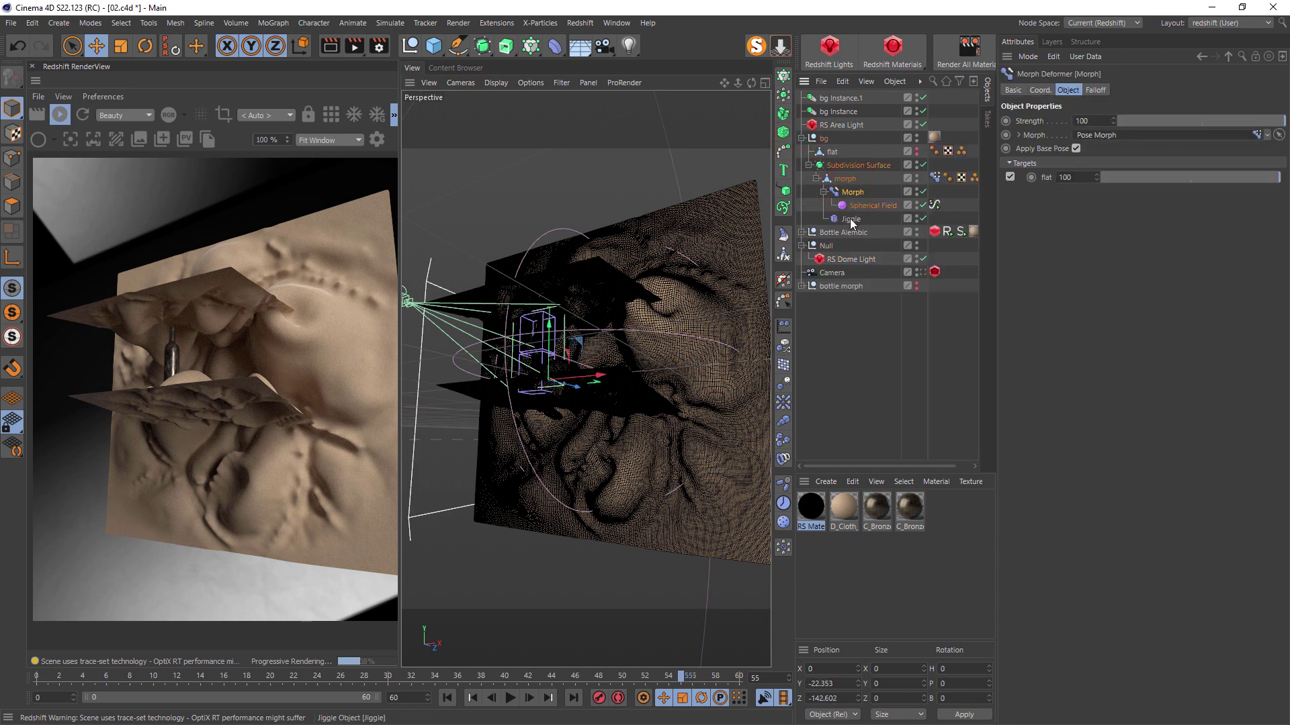
left_click(849, 219)
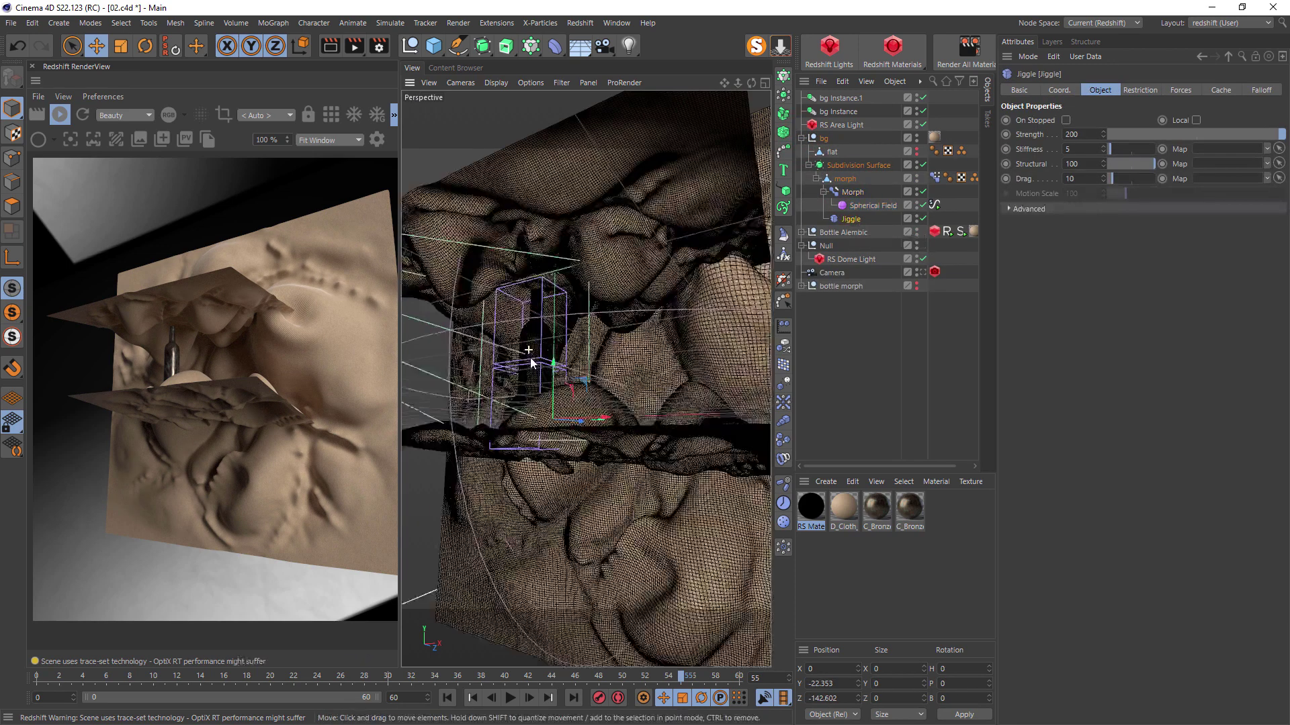
left_click_drag(536, 365, 446, 300, "alt")
Create a new project and add a sphere primitive at the origin.
left_click(11, 22)
left_click(34, 42)
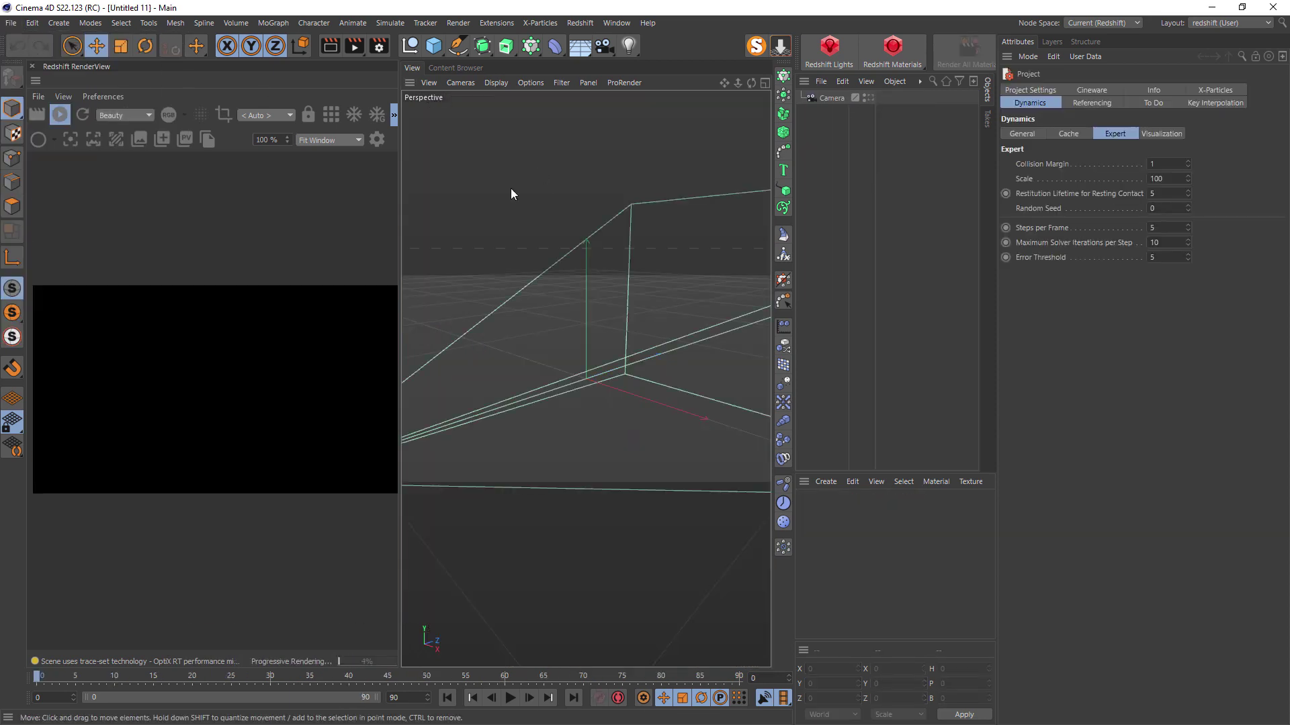
left_click(431, 54)
left_click(642, 112)
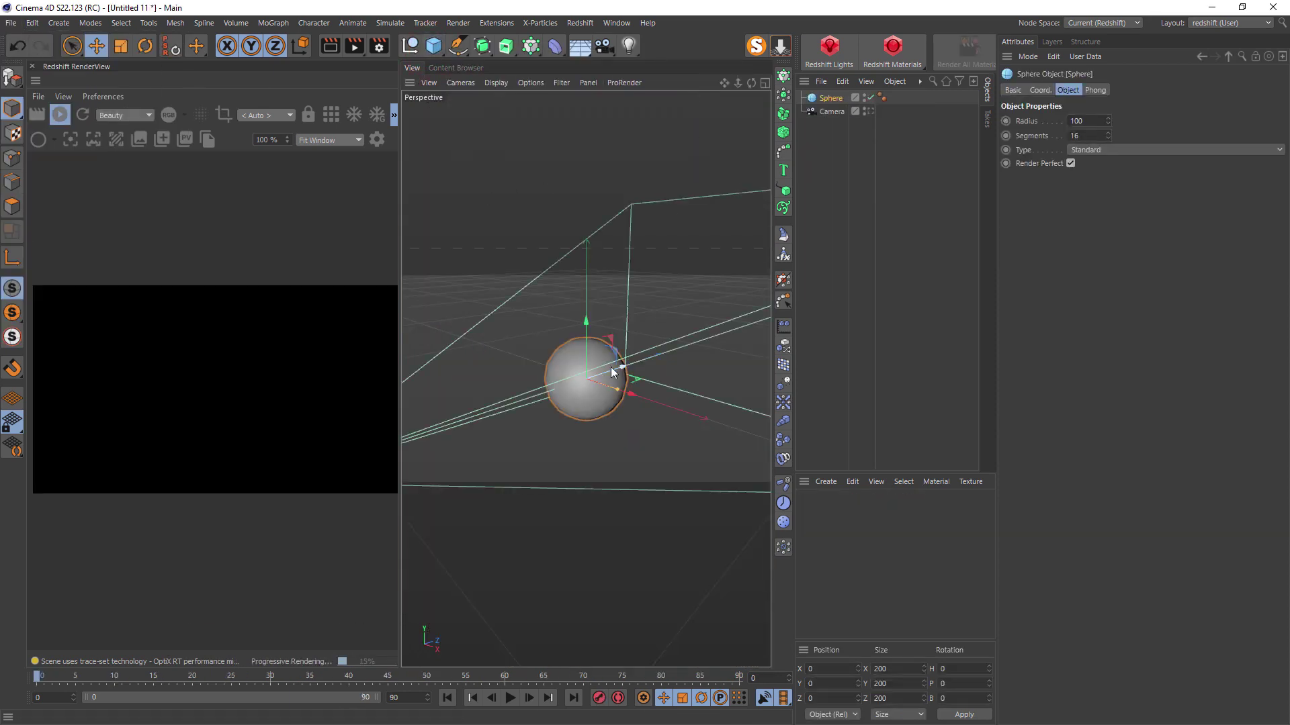
scroll(592, 390, "up", 3)
Set the sphere to 128 segments and switch its type to one with an even quad mesh.
left_click(1094, 136)
type("64")
key("Return")
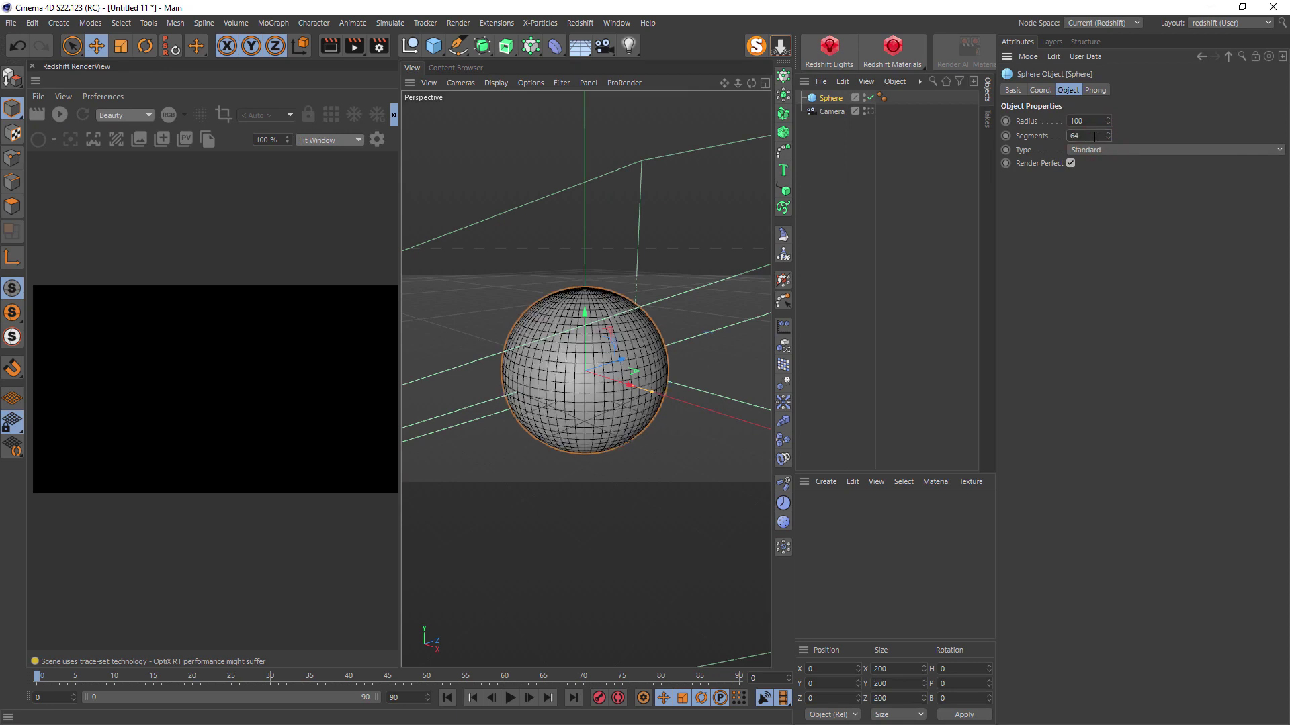
type("128")
key("Return")
left_click(1090, 152)
left_click(1100, 186)
scroll(1099, 152, "down", 1)
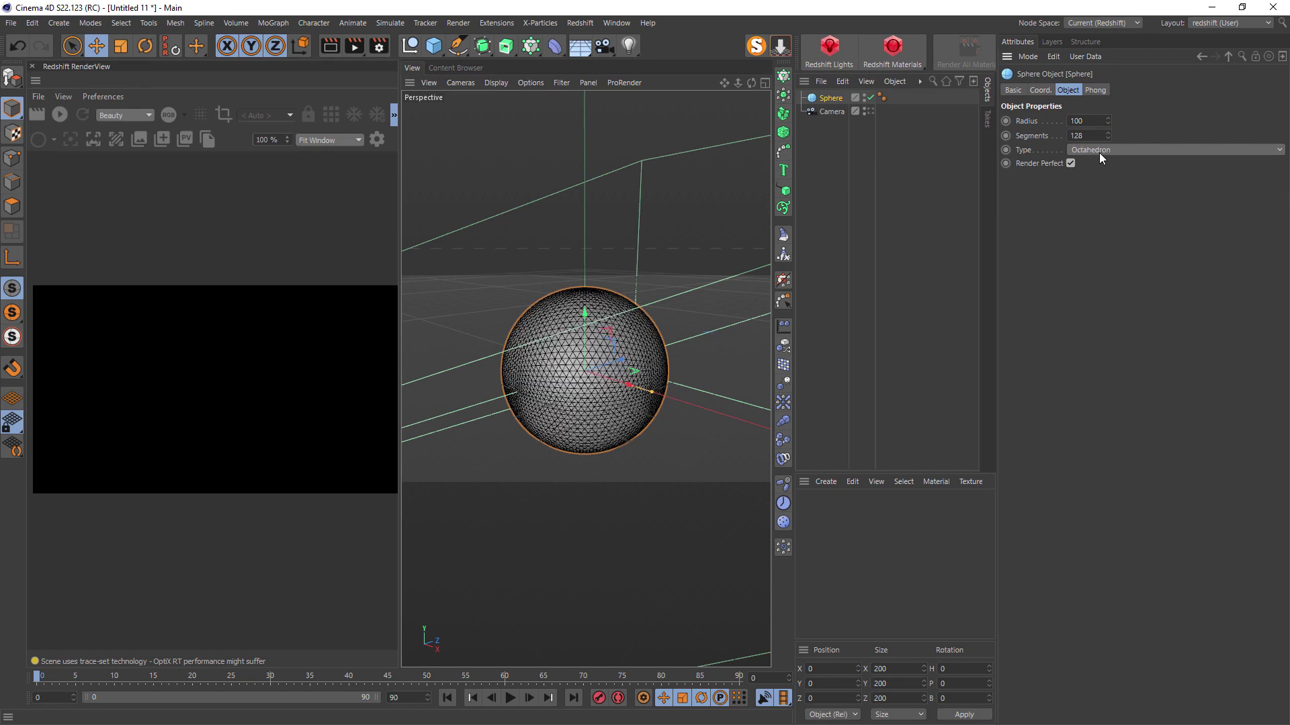
scroll(1099, 152, "up", 1)
Make the sphere editable and duplicate it, naming the copy Deform.
key("c")
left_click(834, 94)
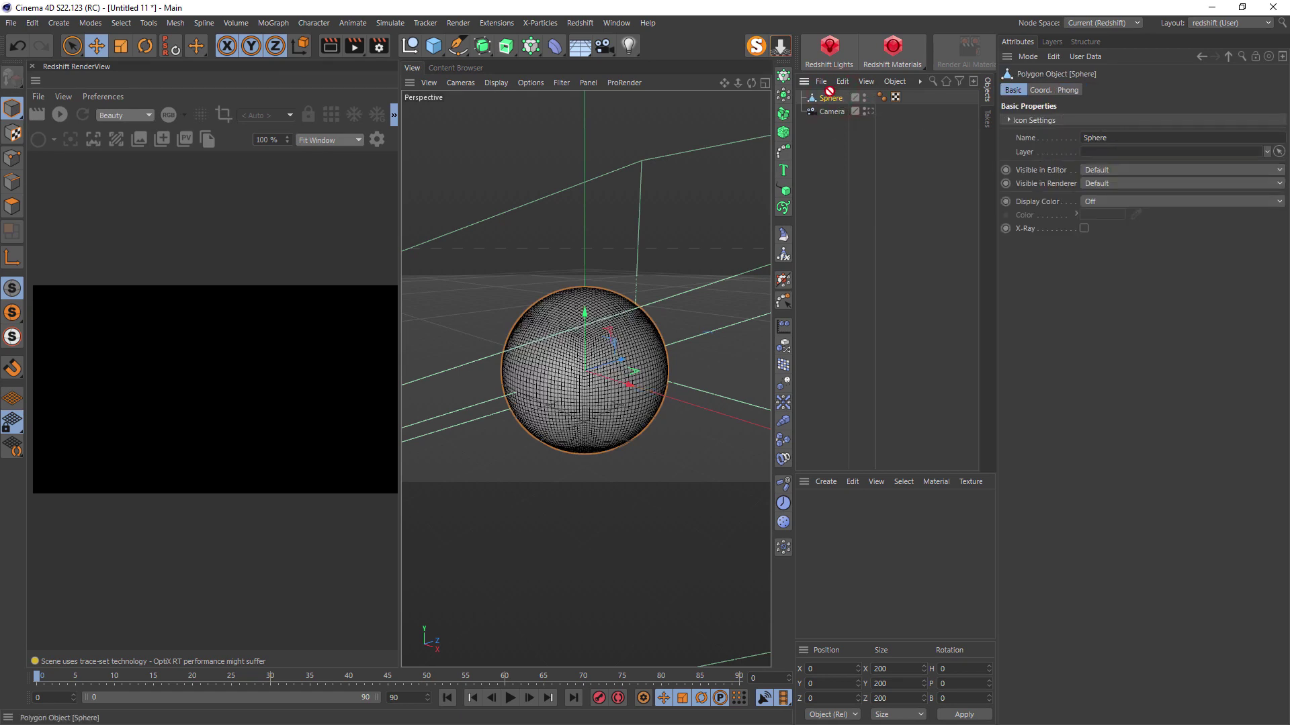
left_click_drag(828, 88, 828, 93, "ctrl")
double_click(841, 99)
type("De")
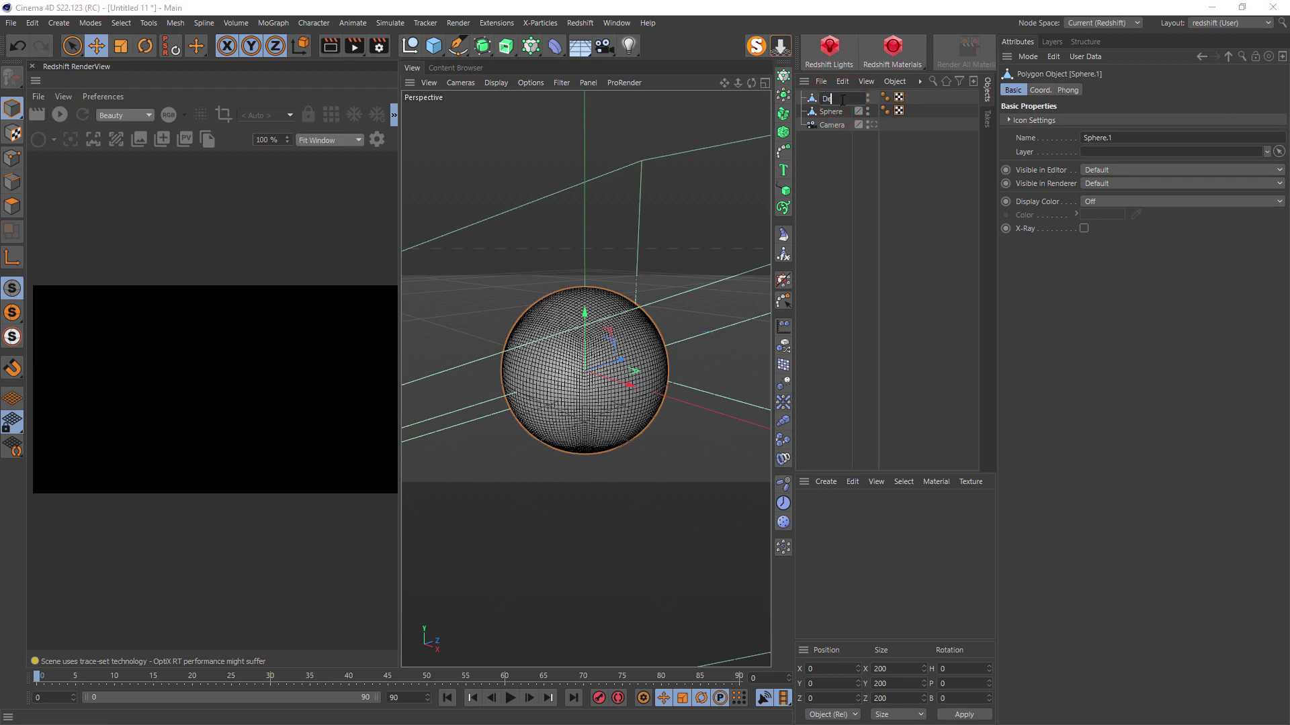
type("form")
key("Return")
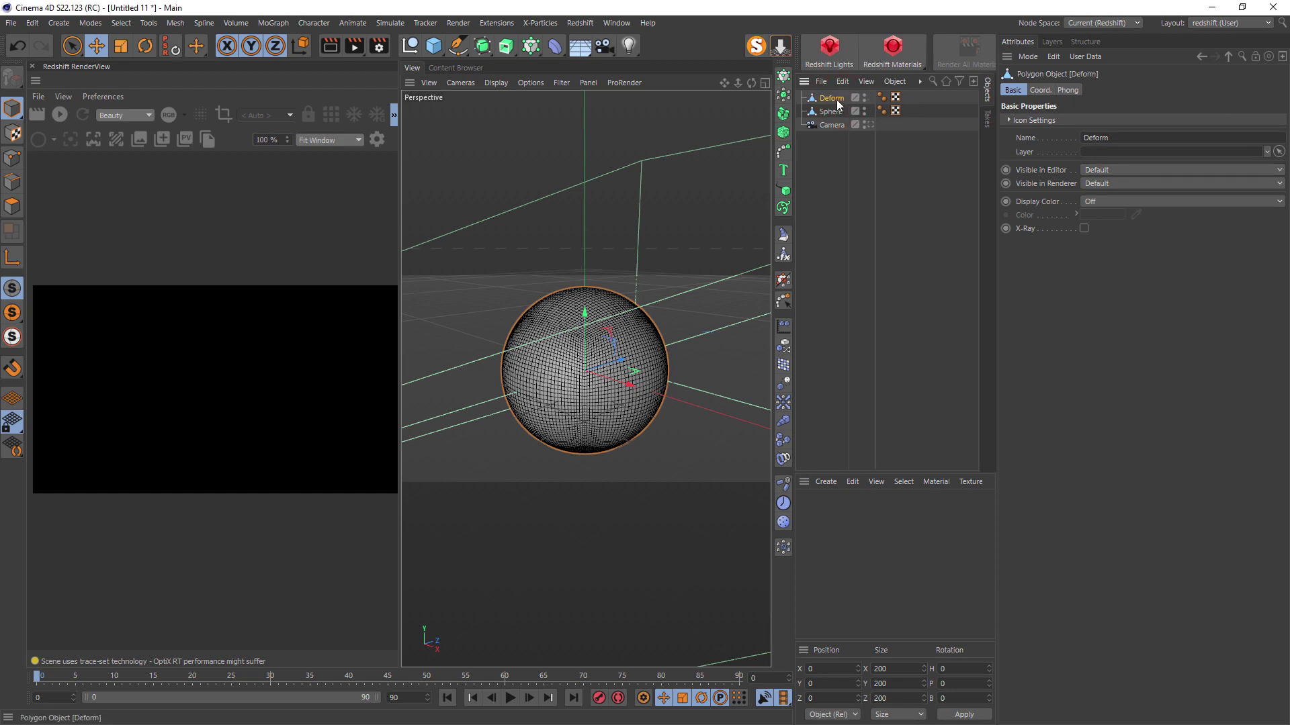
Tear off the mesh Brushes palette, dock it beside the viewport and activate the Inflate brush.
left_click(326, 25)
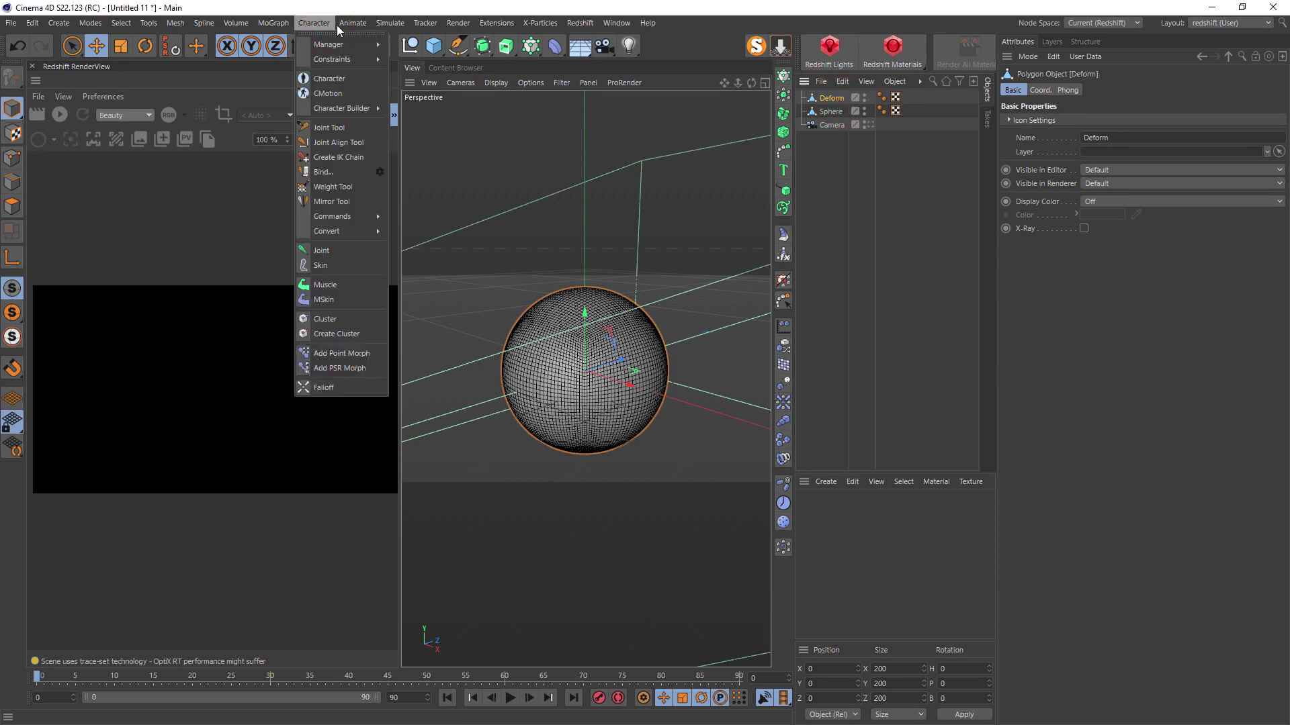
mouse_move(176, 23)
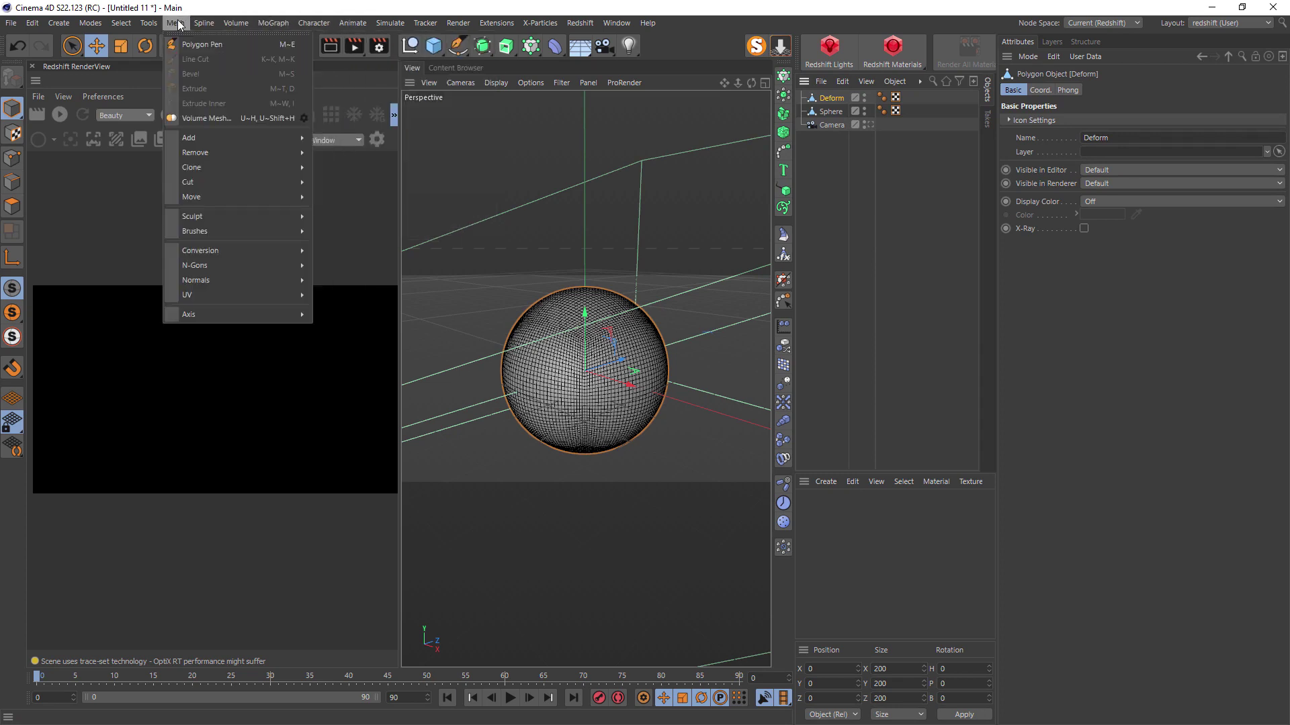
mouse_move(280, 232)
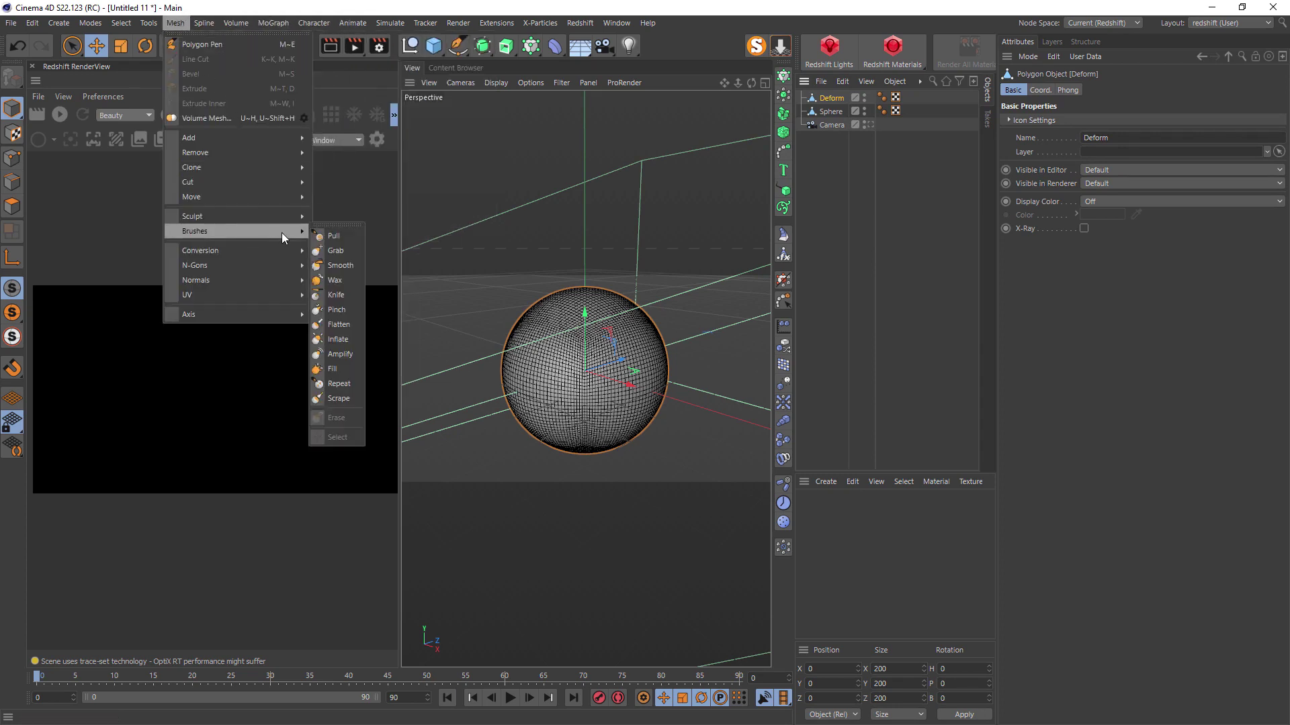
left_click(329, 225)
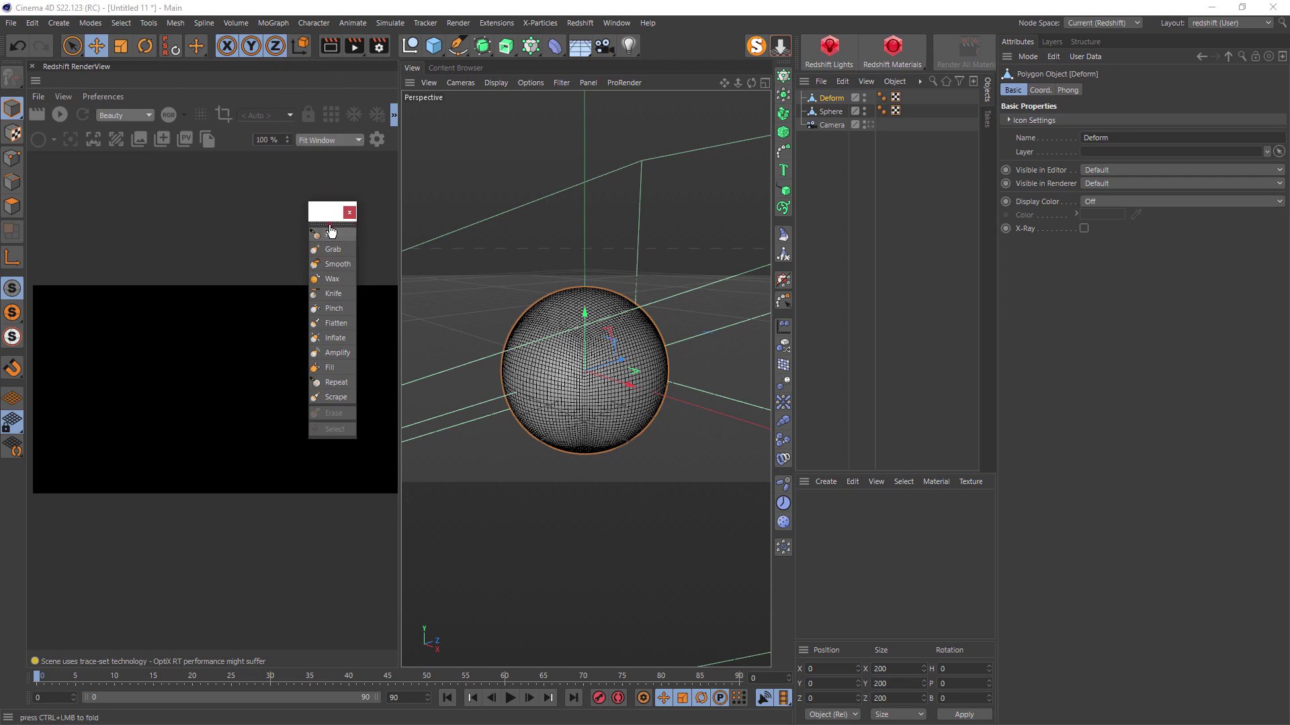
left_click_drag(776, 267, 771, 266)
left_click(749, 176)
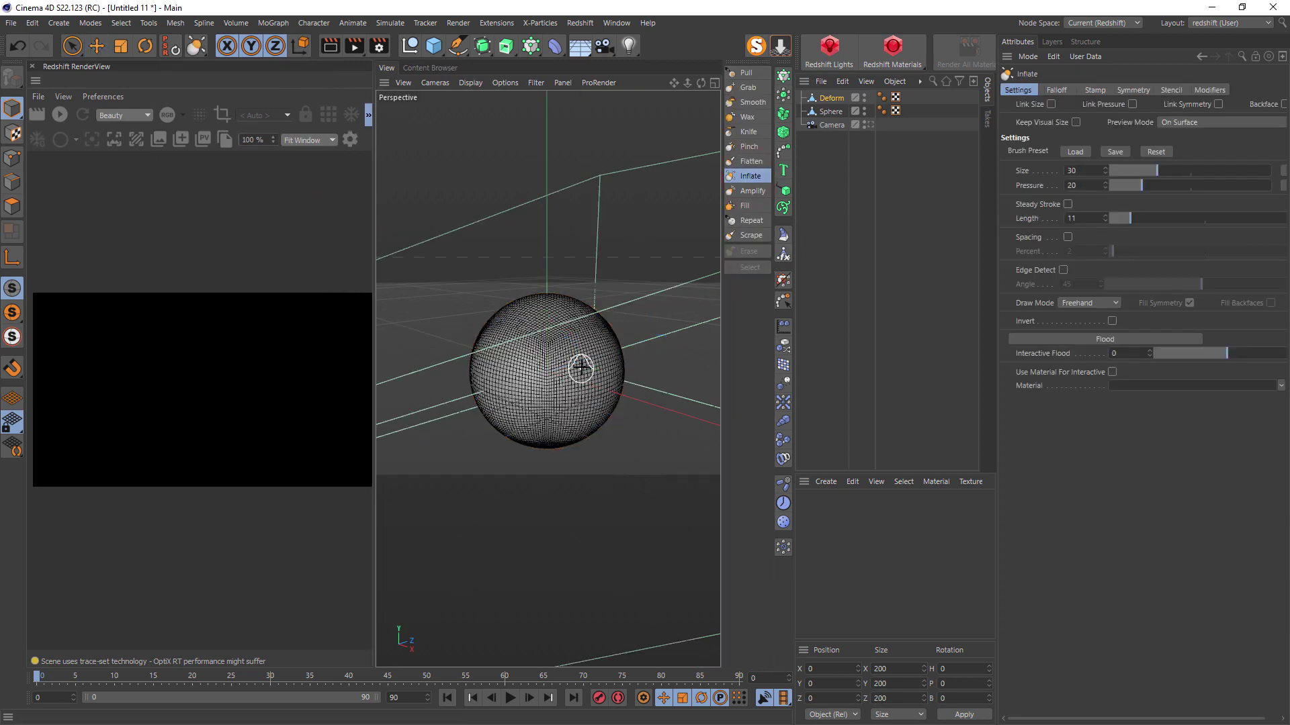
Set the Inflate brush size to 83.86 and sculpt broad bulges into the Deform sphere.
middle_click(654, 288)
middle_click(487, 258)
middle_click_drag(576, 336, 623, 333)
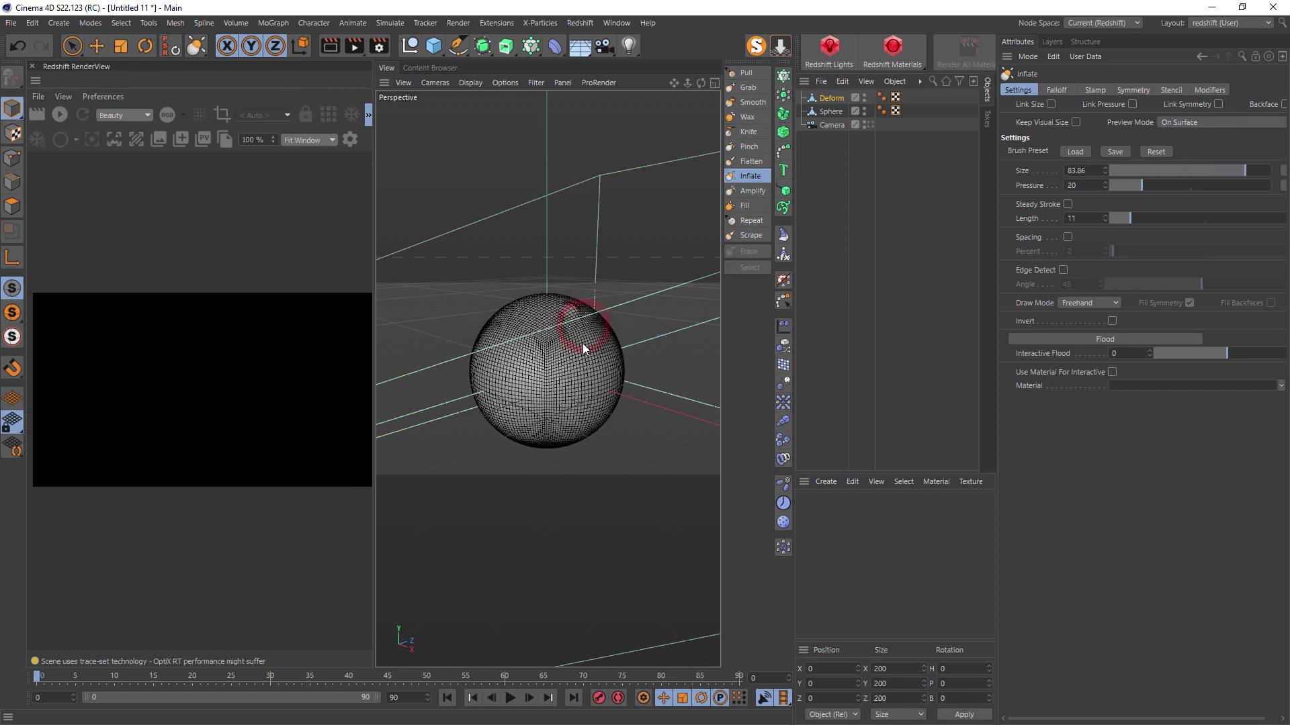
mouse_move(582, 344)
left_mouse_down()
mouse_move(587, 356)
mouse_move(574, 328)
mouse_move(550, 412)
mouse_move(527, 381)
mouse_move(645, 388)
left_mouse_up()
mouse_move(528, 370)
left_mouse_down()
mouse_move(521, 353)
mouse_move(522, 368)
left_mouse_up()
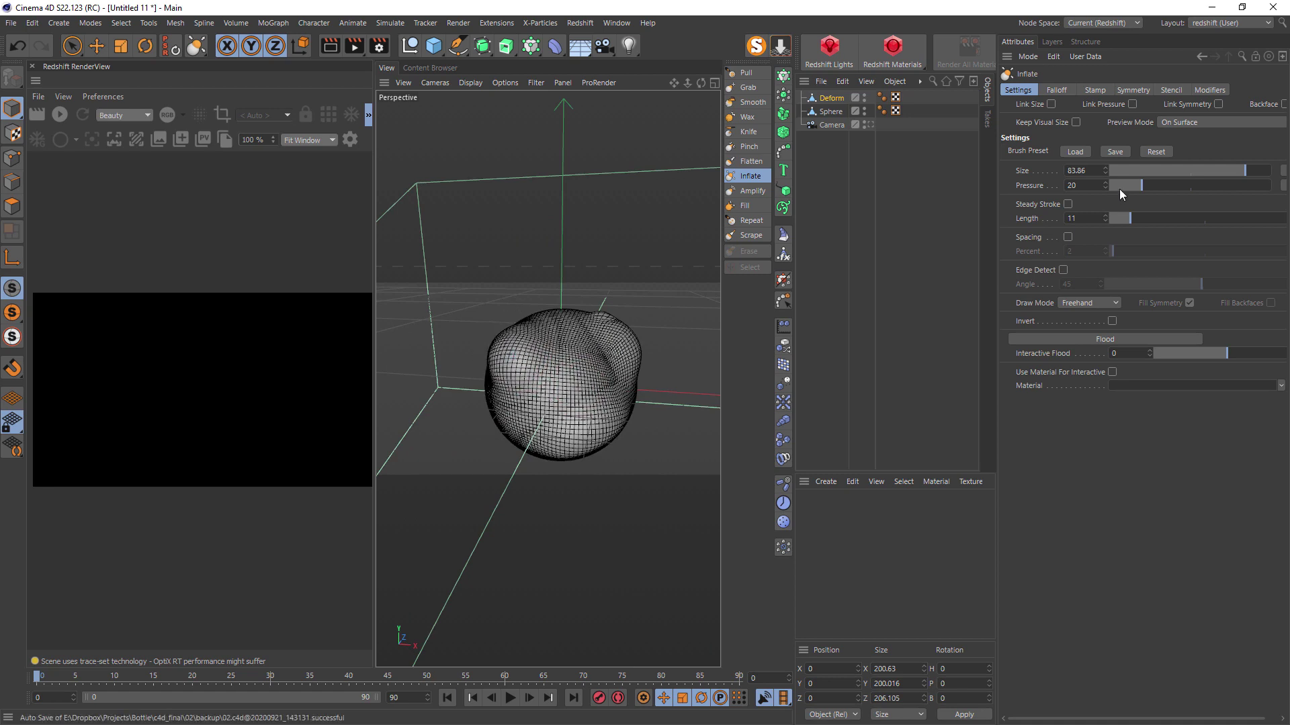
Set the Inflate brush pressure to 39.7 and sculpt stronger bulges on the Deform mesh's top and lower side.
left_click_drag(1166, 187, 1174, 186)
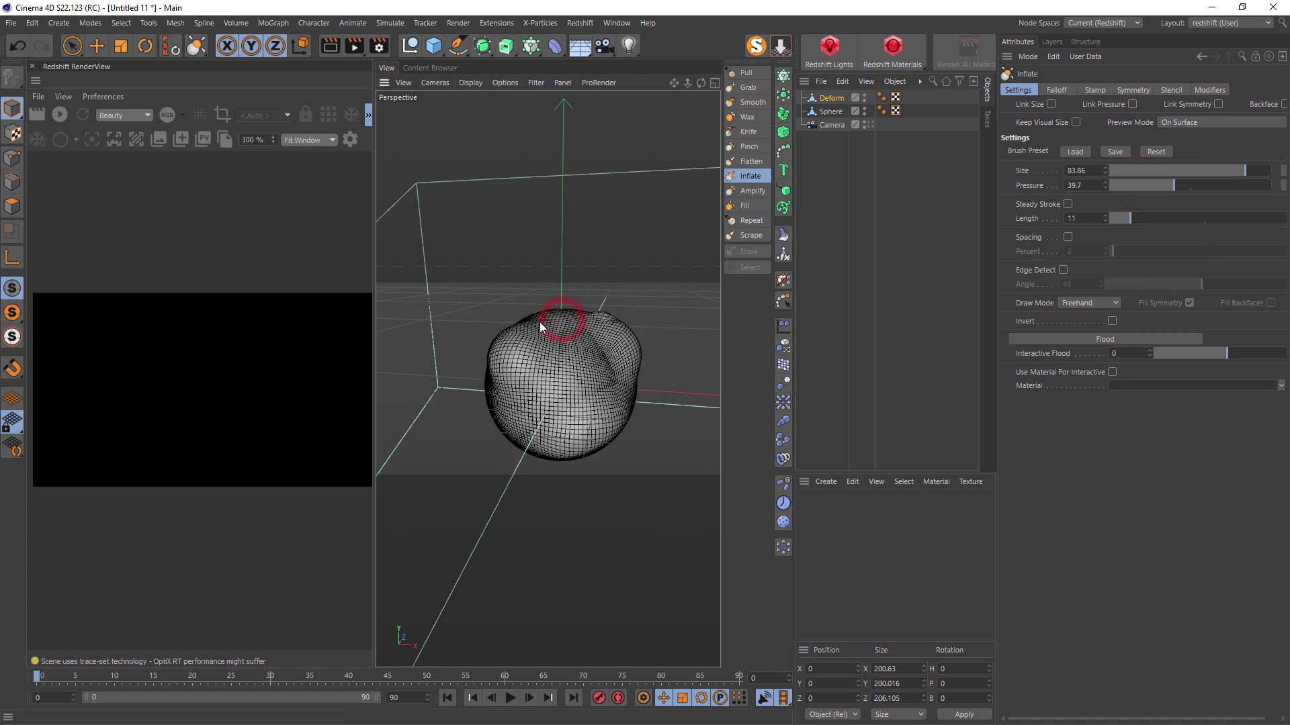
left_click_drag(555, 317, 558, 318)
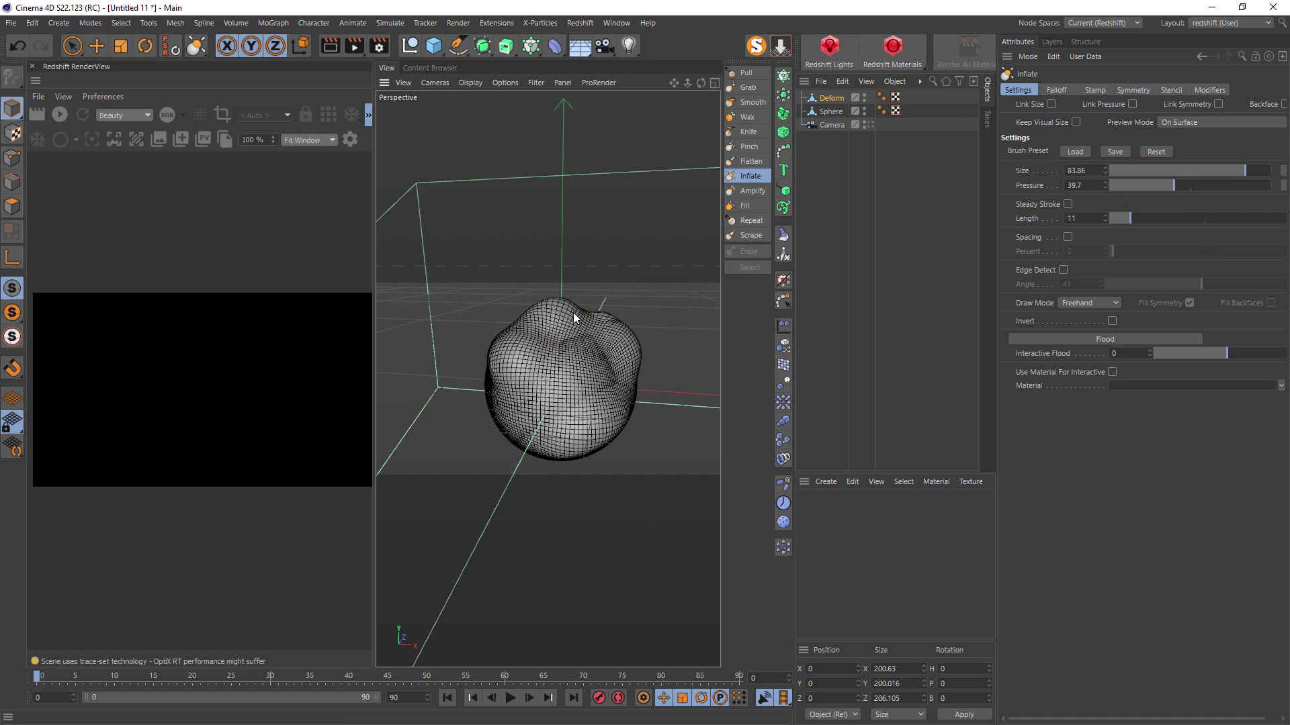
mouse_move(527, 419)
left_mouse_down()
mouse_move(503, 407)
mouse_move(504, 418)
left_mouse_up()
Reduce the Inflate brush size to 40.644 and add smaller bumps across the front of the Deform mesh.
middle_click_drag(557, 383, 515, 379)
left_click_drag(515, 378, 508, 381)
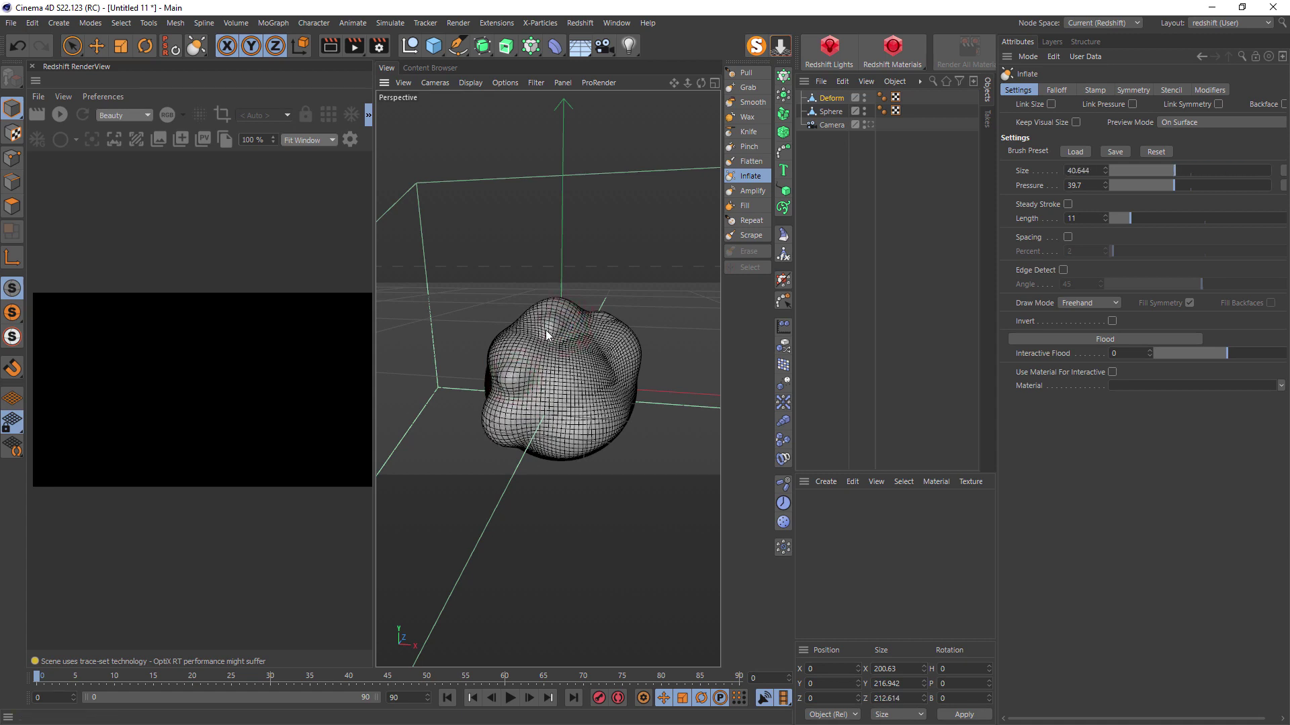
mouse_move(542, 331)
left_mouse_down()
mouse_move(602, 369)
mouse_move(619, 354)
mouse_move(586, 418)
left_mouse_up()
left_click(582, 379)
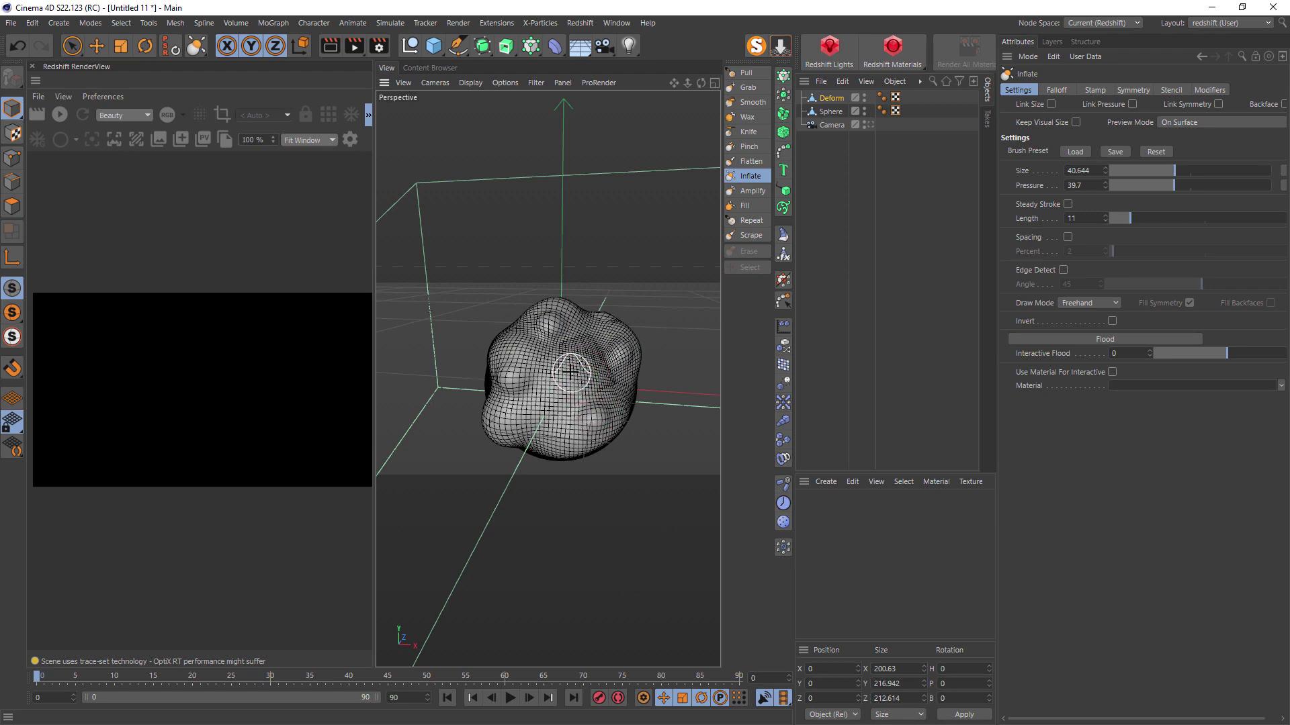
scroll(570, 375, "up", 5)
mouse_move(570, 379)
left_mouse_down("alt")
mouse_move(614, 357)
mouse_move(543, 360)
left_mouse_up("alt")
Hide the original Sphere and inflate further bumps on the Deform mesh.
left_click(863, 112, "alt")
left_click(864, 113, "alt")
left_click(444, 330)
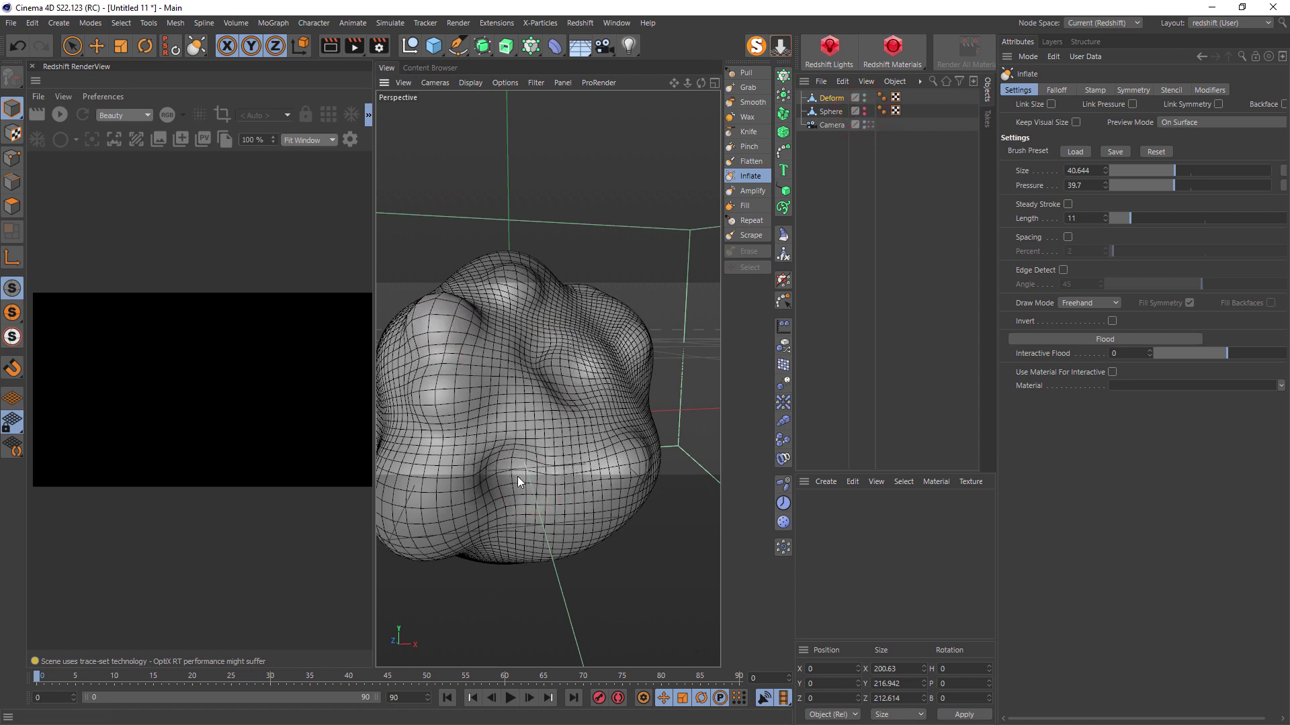
Inflate additional bumps around another side of the Deform mesh with the 40.644 brush.
left_click_drag(558, 401, 463, 416, "alt")
left_click_drag(633, 386, 566, 360, "alt")
left_click_drag(610, 391, 601, 389, "alt")
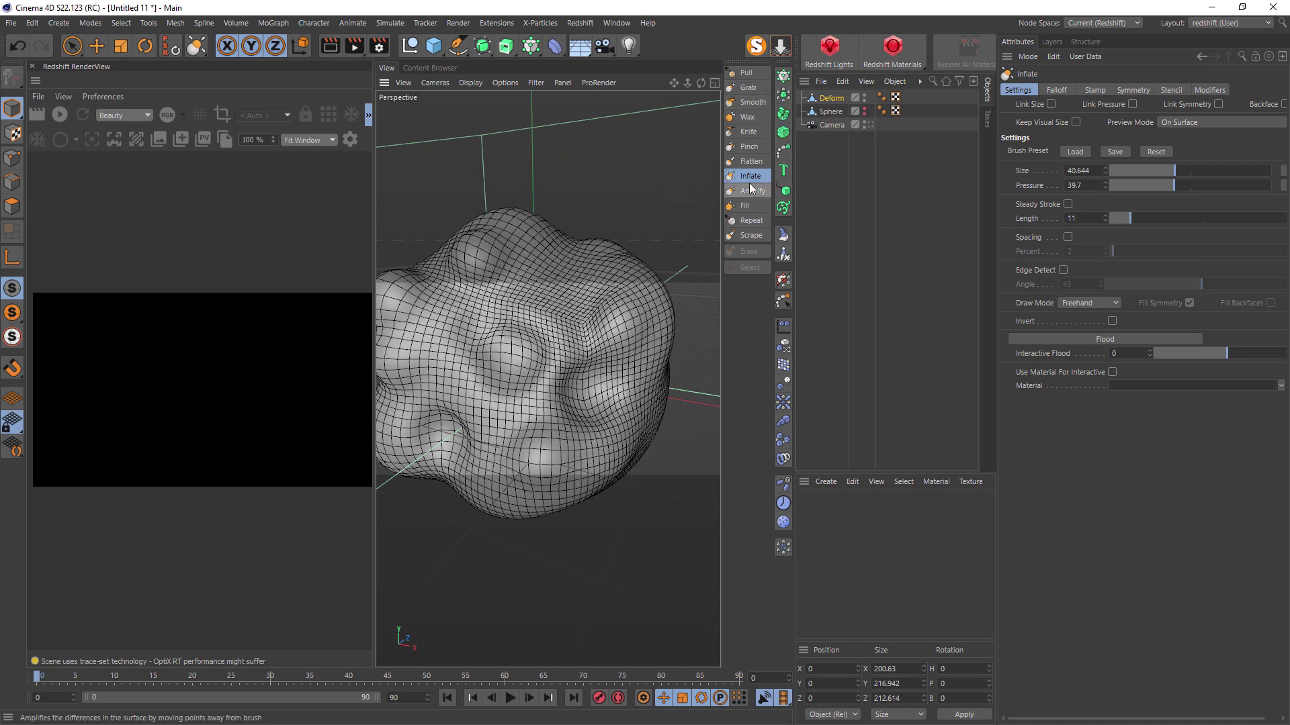
Set the Inflate brush size to 81.992 and sculpt further bulges on the Deform mesh, undoing one unwanted stroke.
middle_click_drag(498, 336, 598, 316)
mouse_move(606, 316)
left_mouse_down("shift")
mouse_move(600, 375)
mouse_move(571, 369)
left_mouse_up("shift")
key("ctrl+z")
left_click_drag(566, 281, 541, 262)
mouse_move(522, 225)
left_mouse_down()
mouse_move(523, 273)
mouse_move(548, 270)
left_mouse_up()
scroll(548, 270, "down", 4)
mouse_move(543, 321)
left_mouse_down("alt")
mouse_move(638, 310)
mouse_move(518, 311)
mouse_move(501, 337)
mouse_move(470, 324)
left_mouse_up("alt")
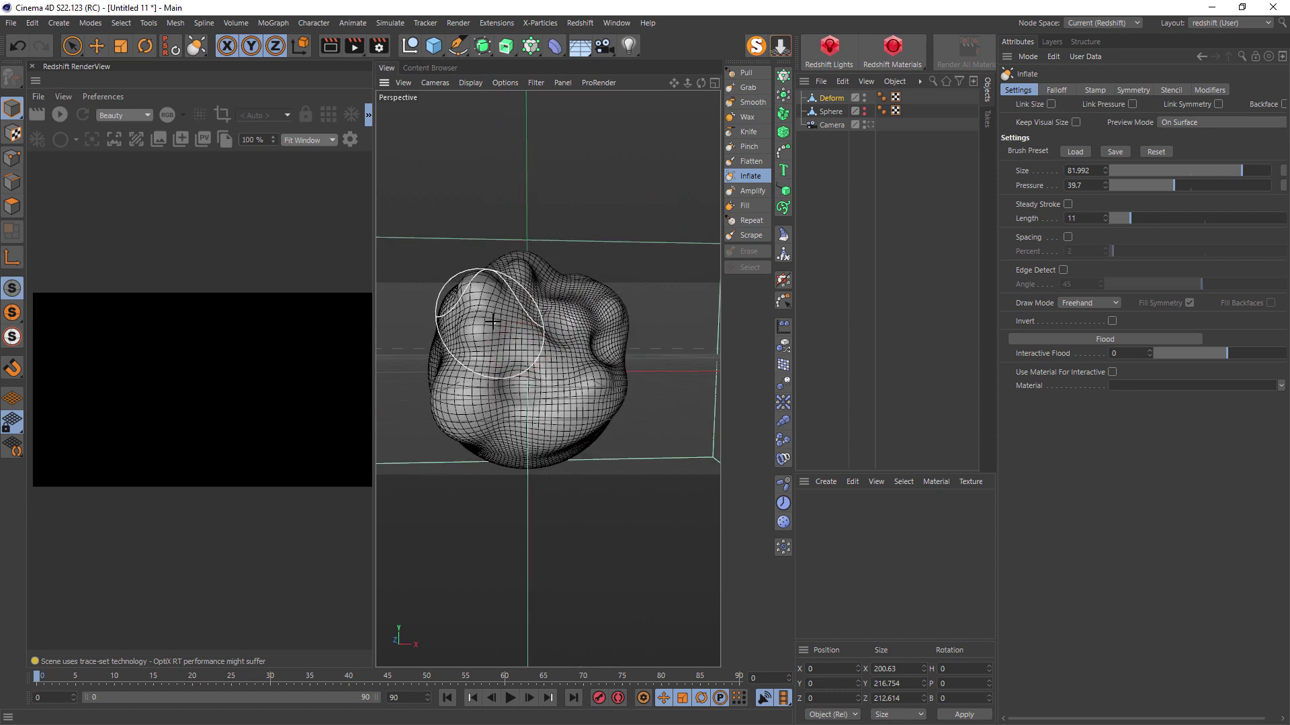
Show the original Sphere again and hide the sculpted Deform mesh.
left_click(864, 112)
left_click(833, 112)
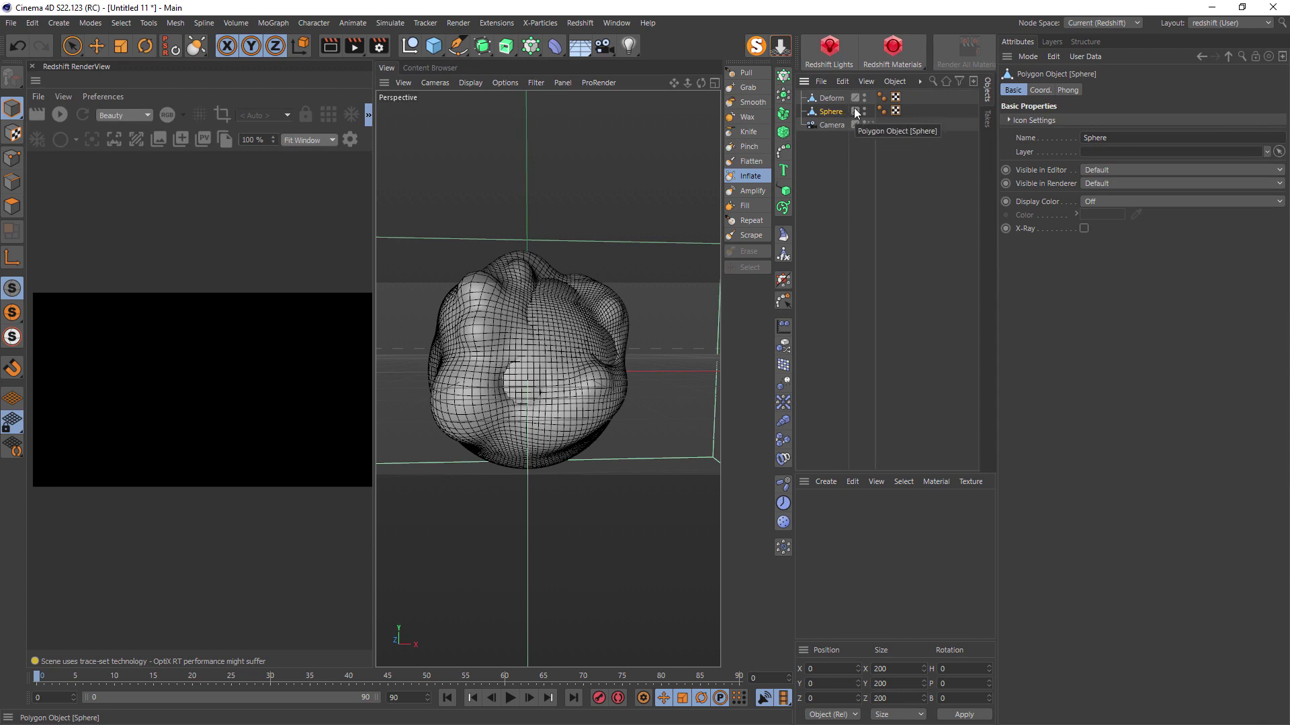
left_click(864, 98)
Add a Pose Morph tag to the Sphere and enable Points mixing.
right_click(851, 106)
mouse_move(953, 59)
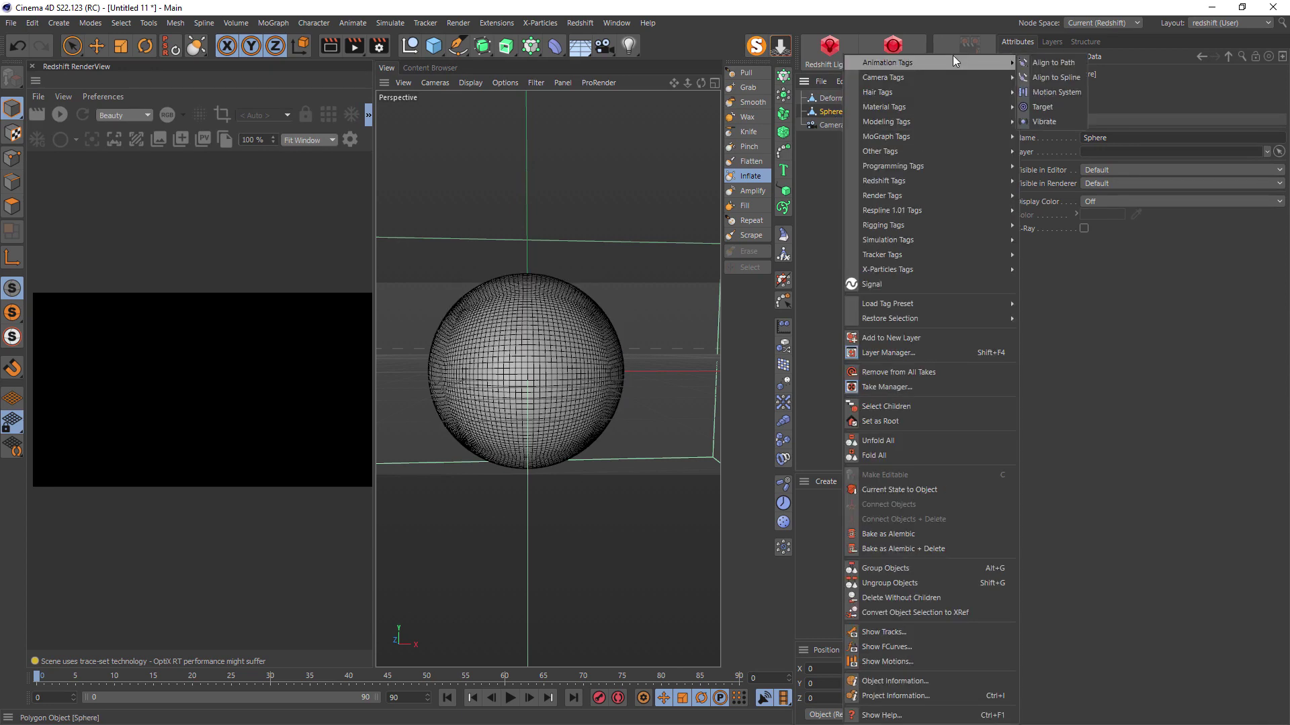
mouse_move(952, 94)
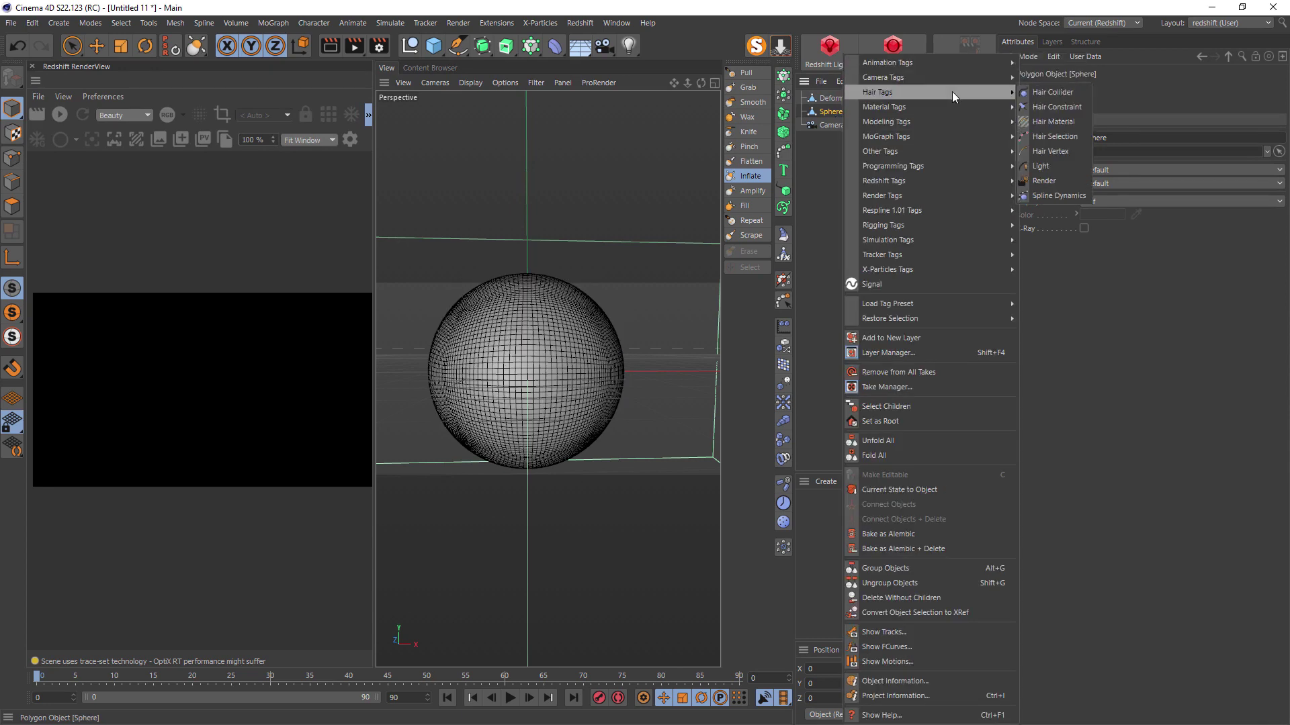
mouse_move(962, 121)
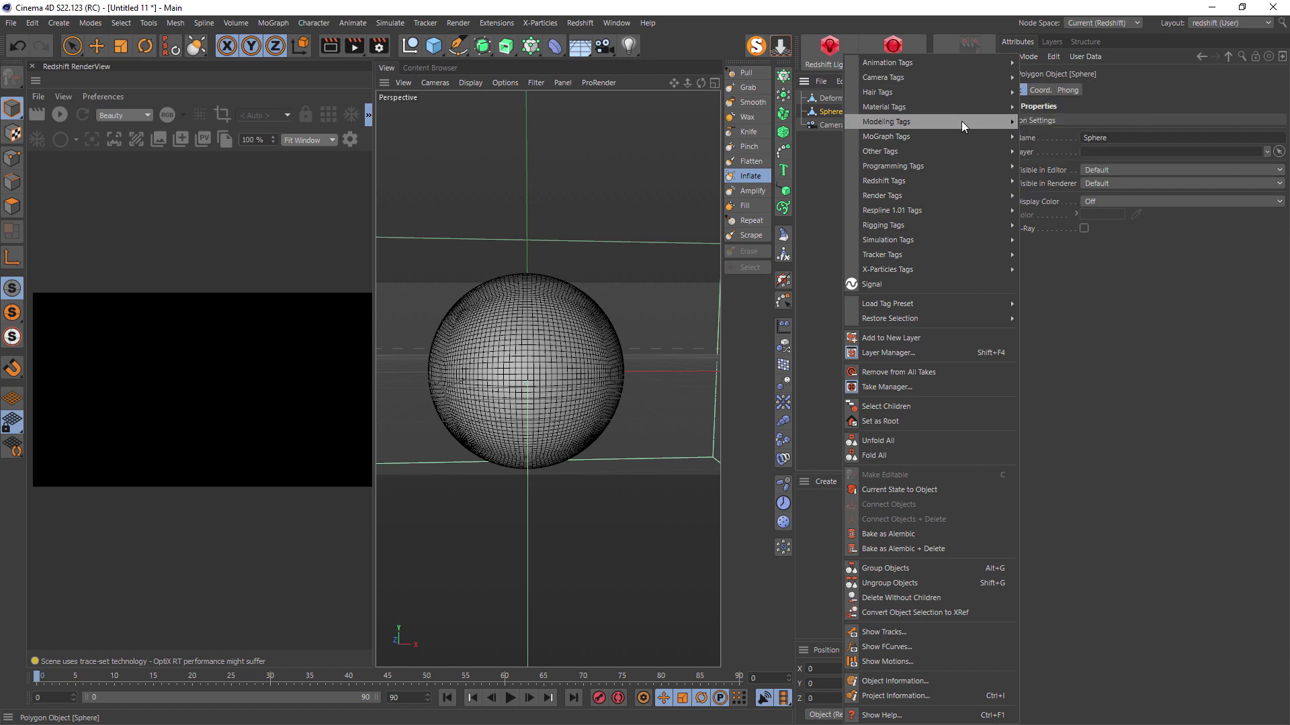
mouse_move(948, 224)
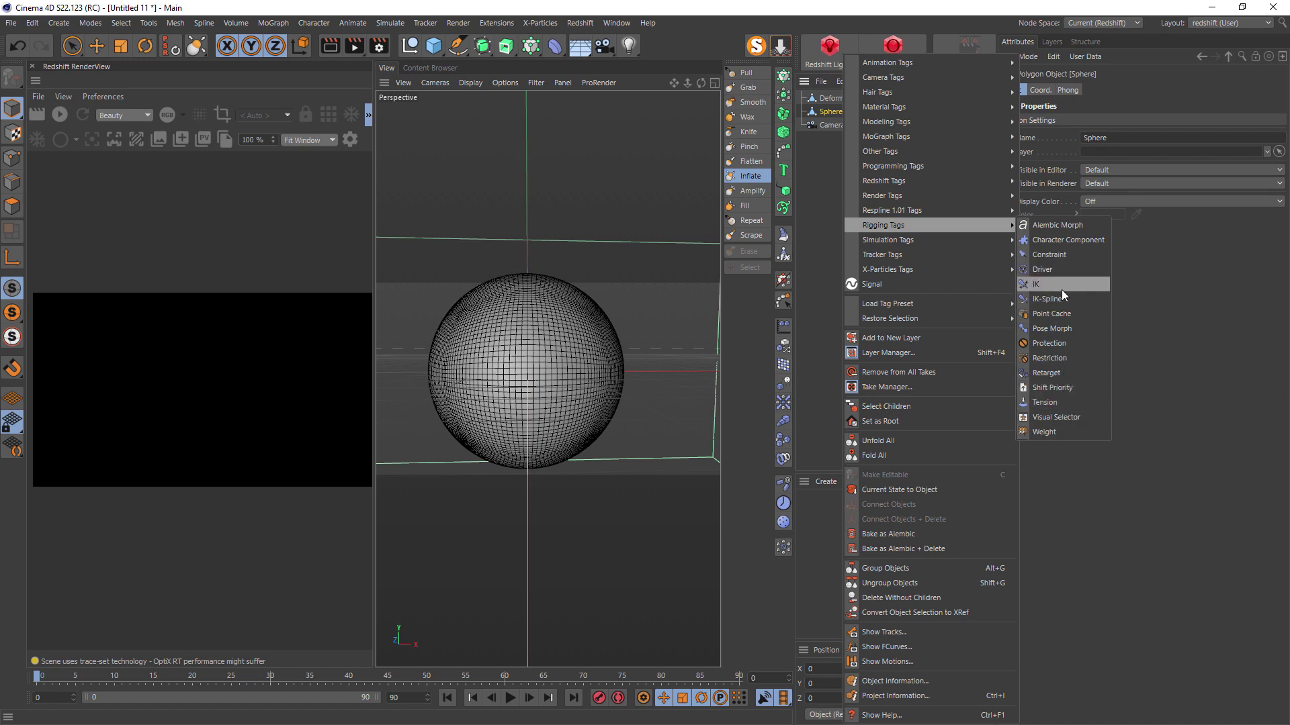
left_click(1061, 329)
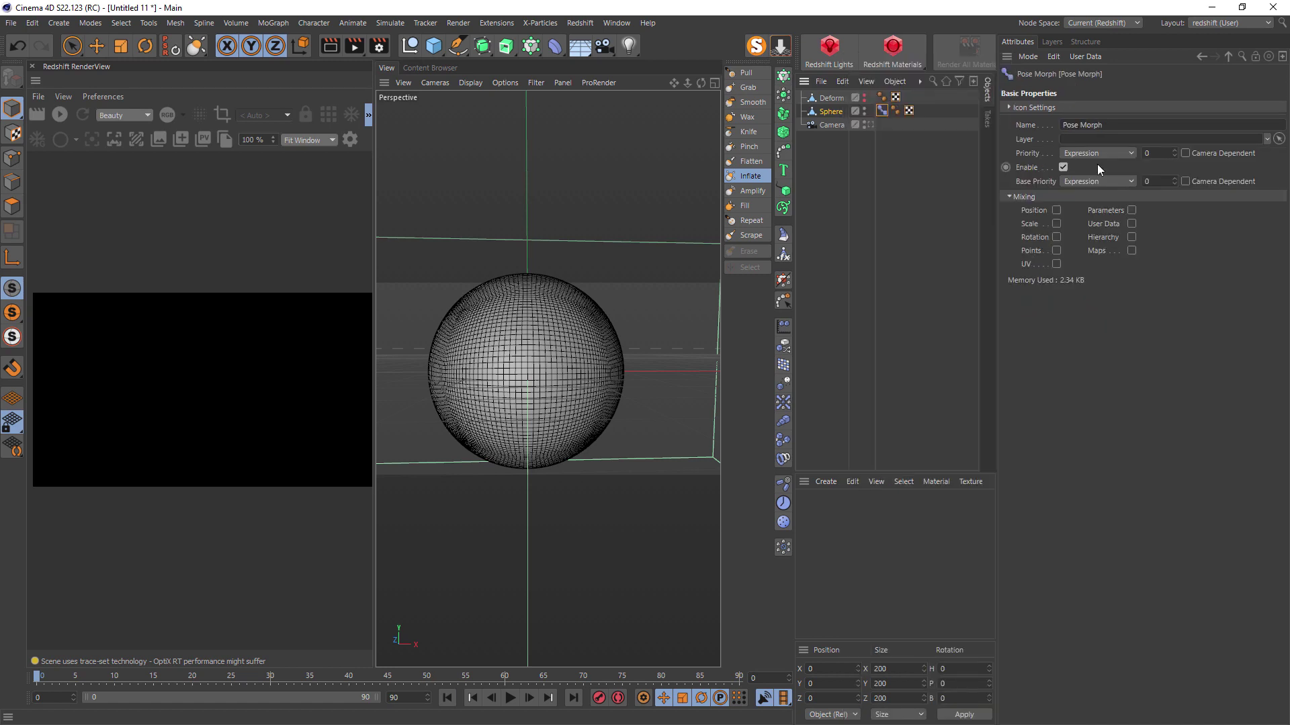
left_click(1056, 250)
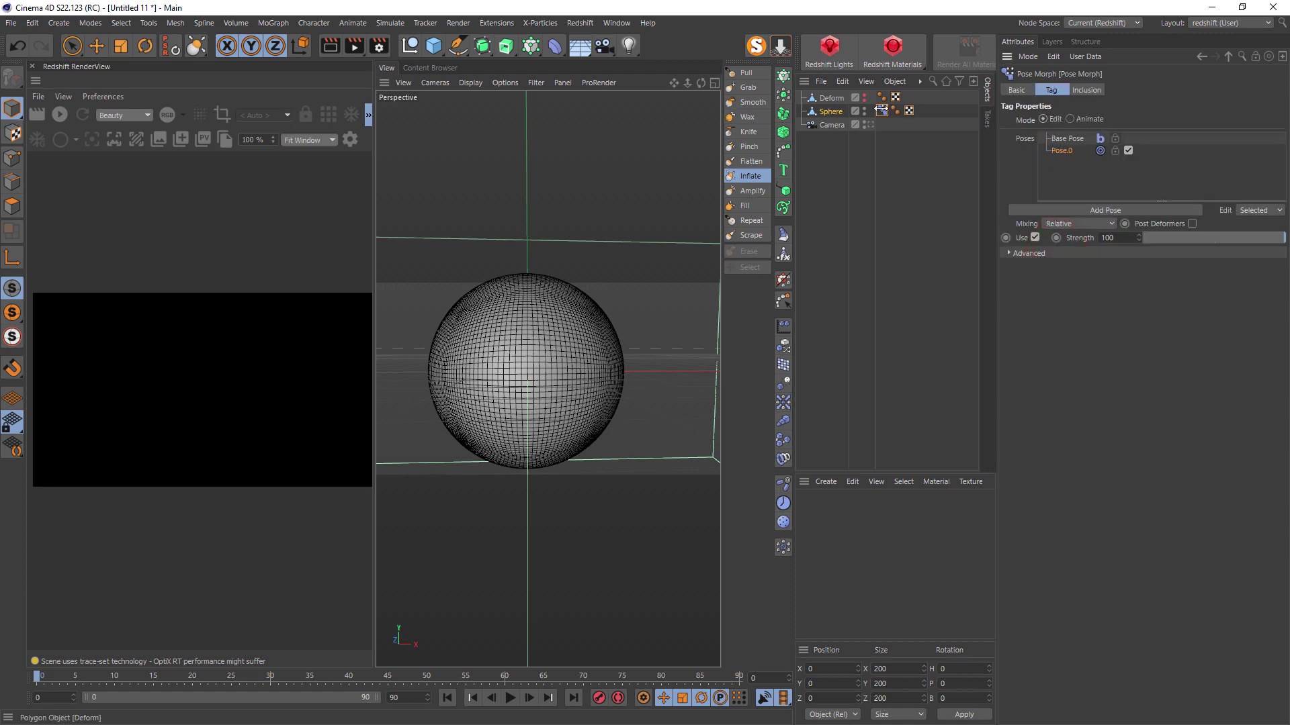
Replace the default Pose.0 with Deform as an absolute morph target, and try its slider in Animate mode.
left_click(1058, 149)
key("Delete")
left_click_drag(839, 102, 1098, 171)
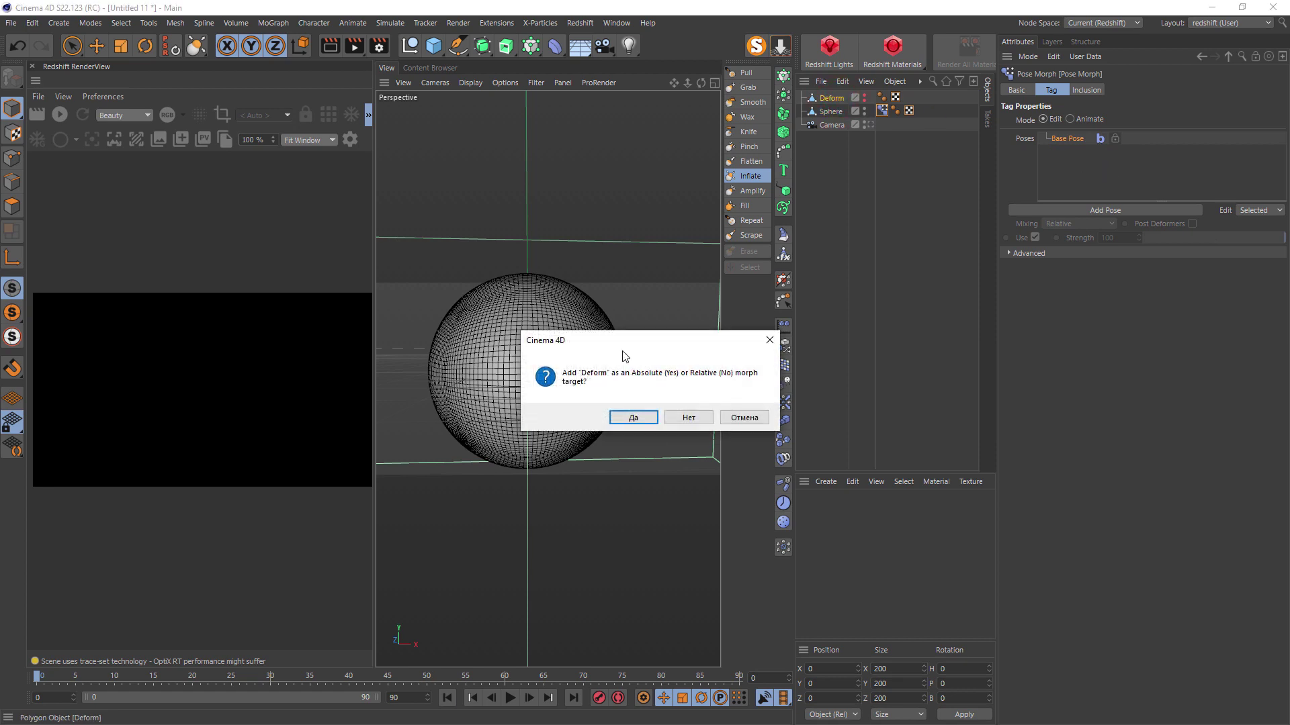
left_click(635, 417)
left_click(1092, 120)
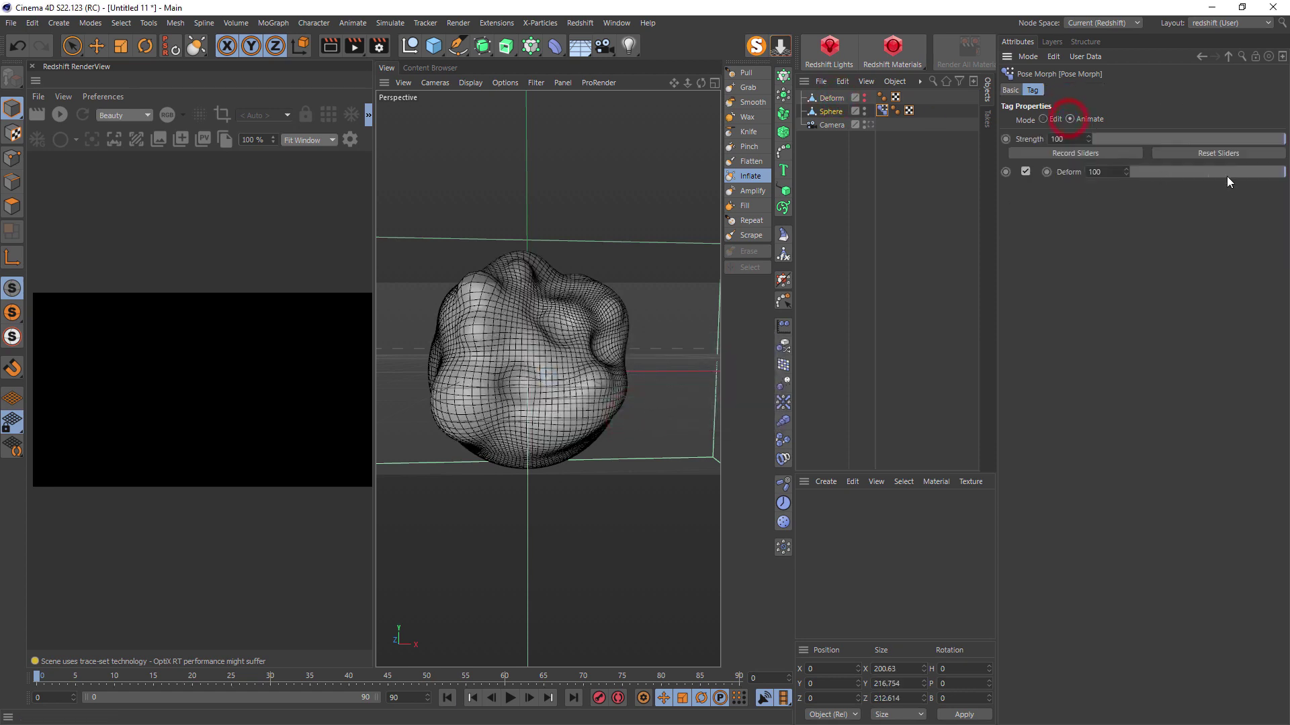
mouse_move(1258, 172)
left_mouse_down()
mouse_move(1183, 172)
mouse_move(1283, 172)
left_mouse_up()
Add a Morph deformer under the Sphere using its Pose Morph tag, and limit its falloff with a Spherical Field.
left_click(554, 45)
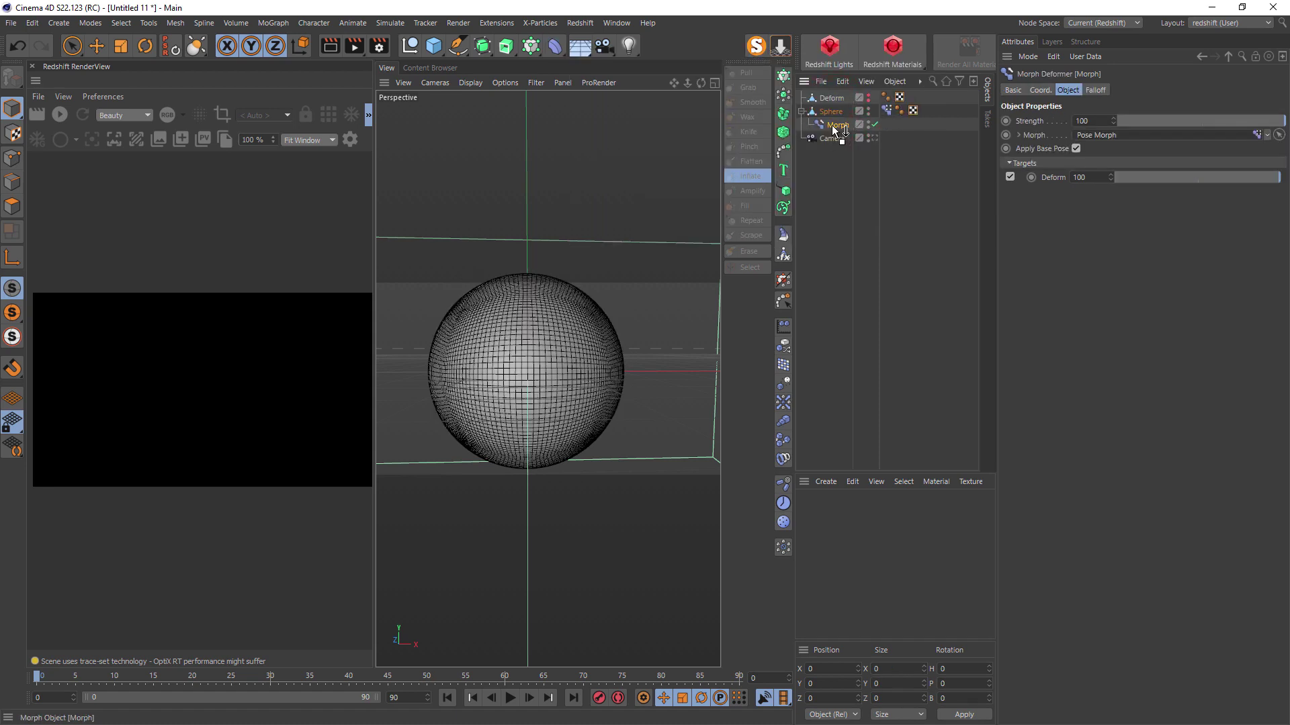
left_click_drag(832, 125, 832, 125)
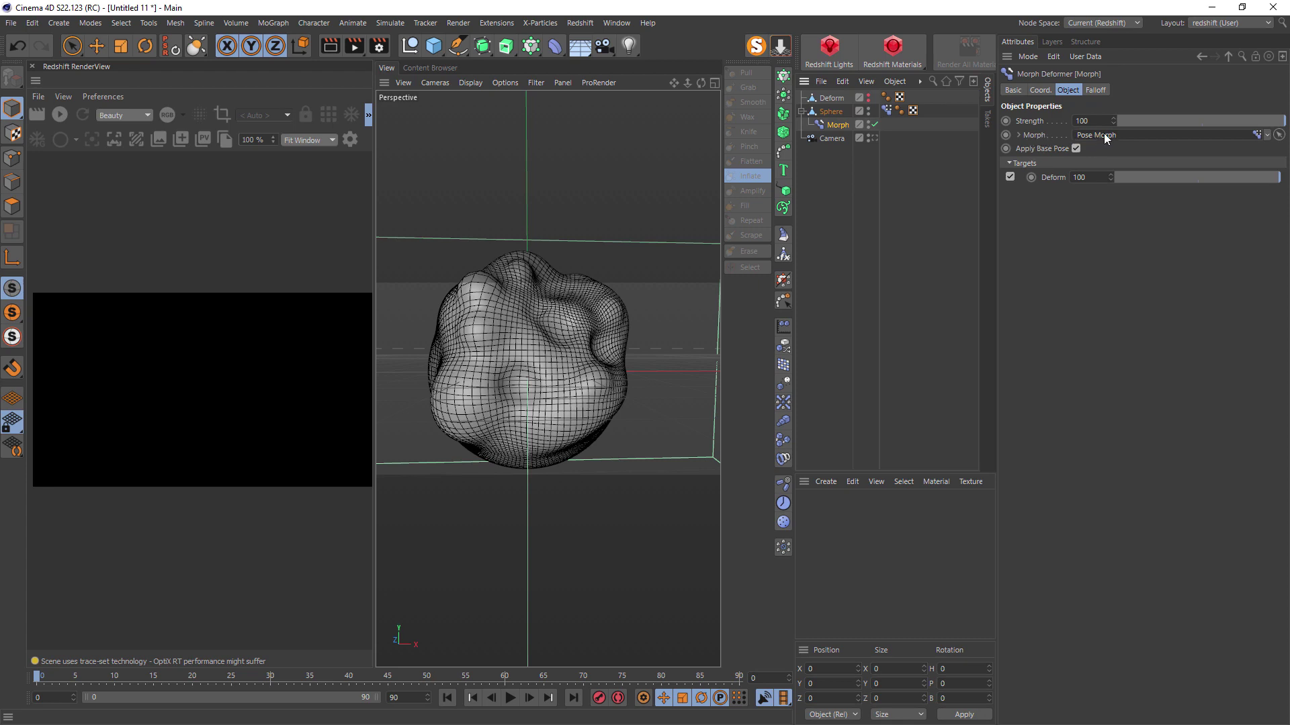
left_click(1094, 90)
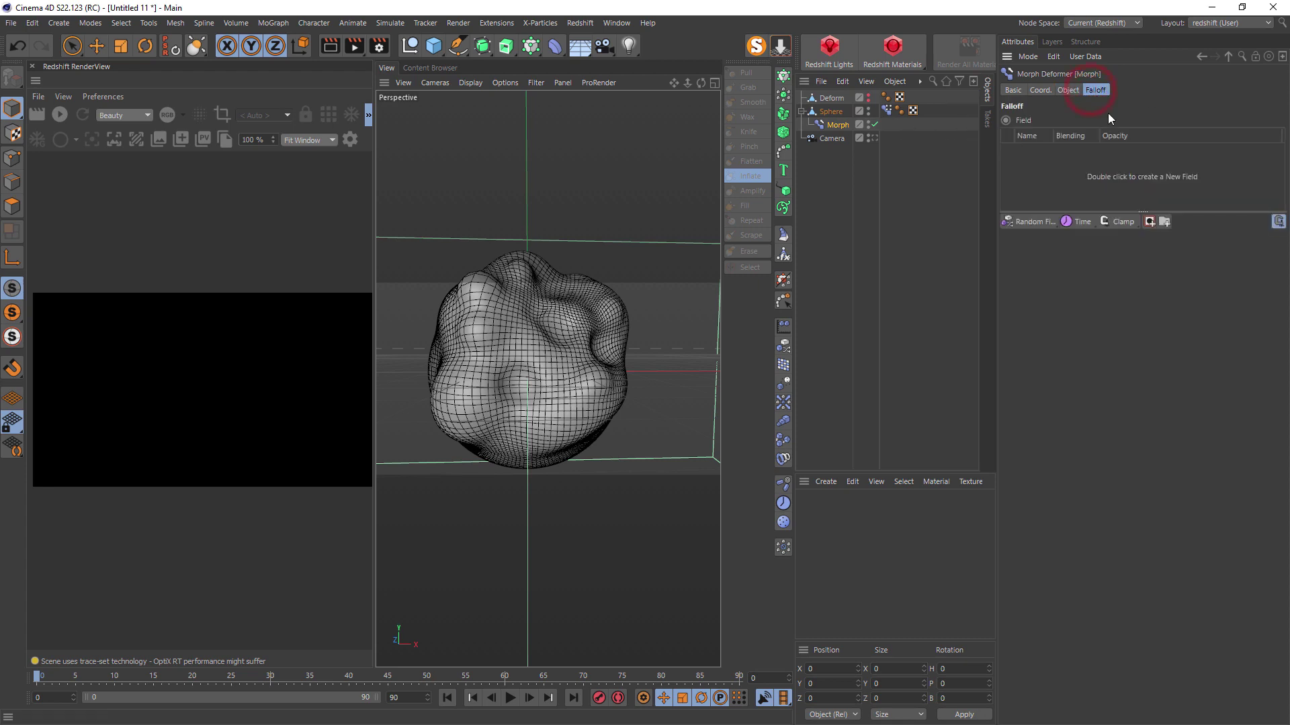
left_click(1038, 215)
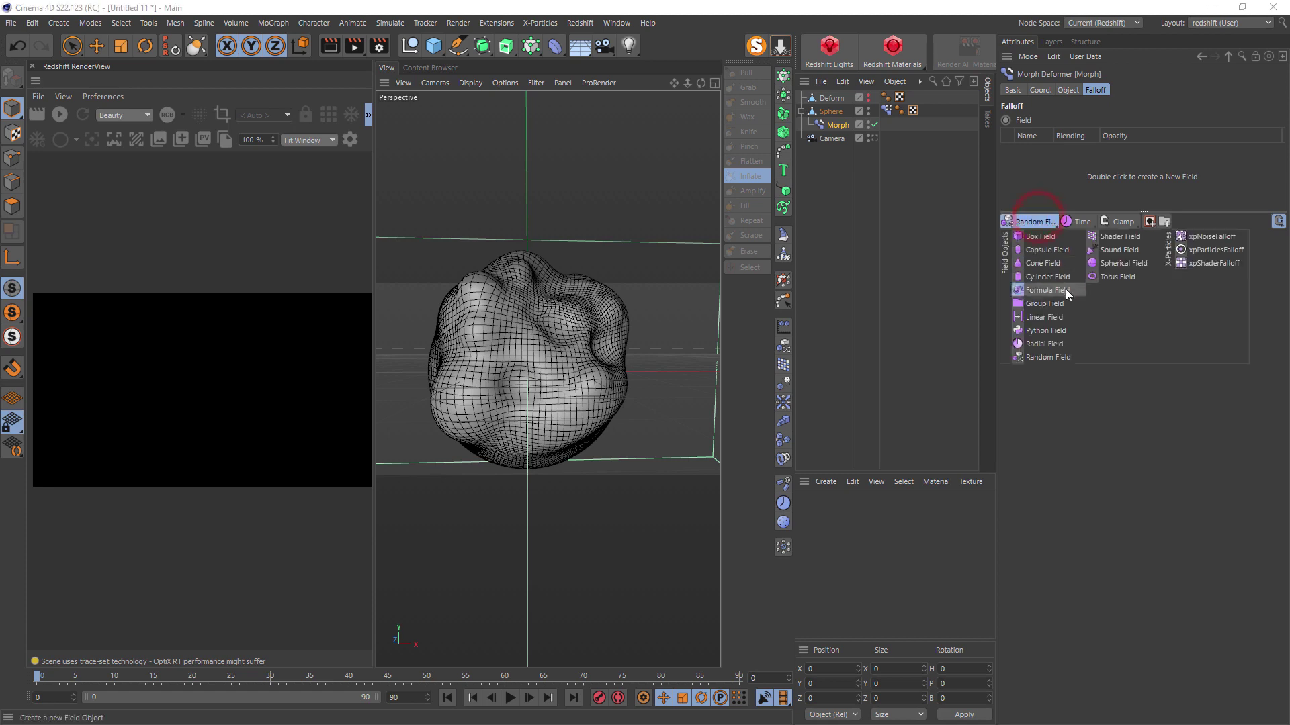
left_click(1120, 258)
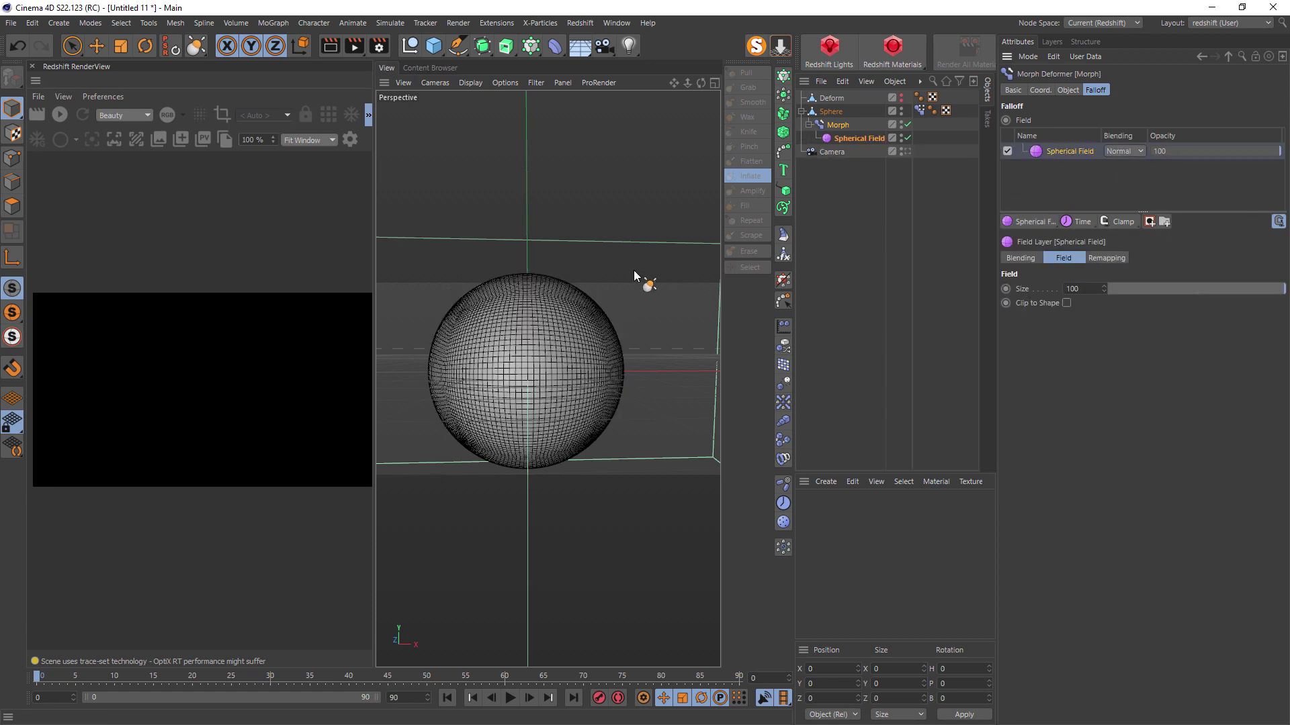
Move the Spherical Field up to about Y 102.175 at the sphere's top and scale it up past the whole mesh.
left_click(855, 138)
key("e")
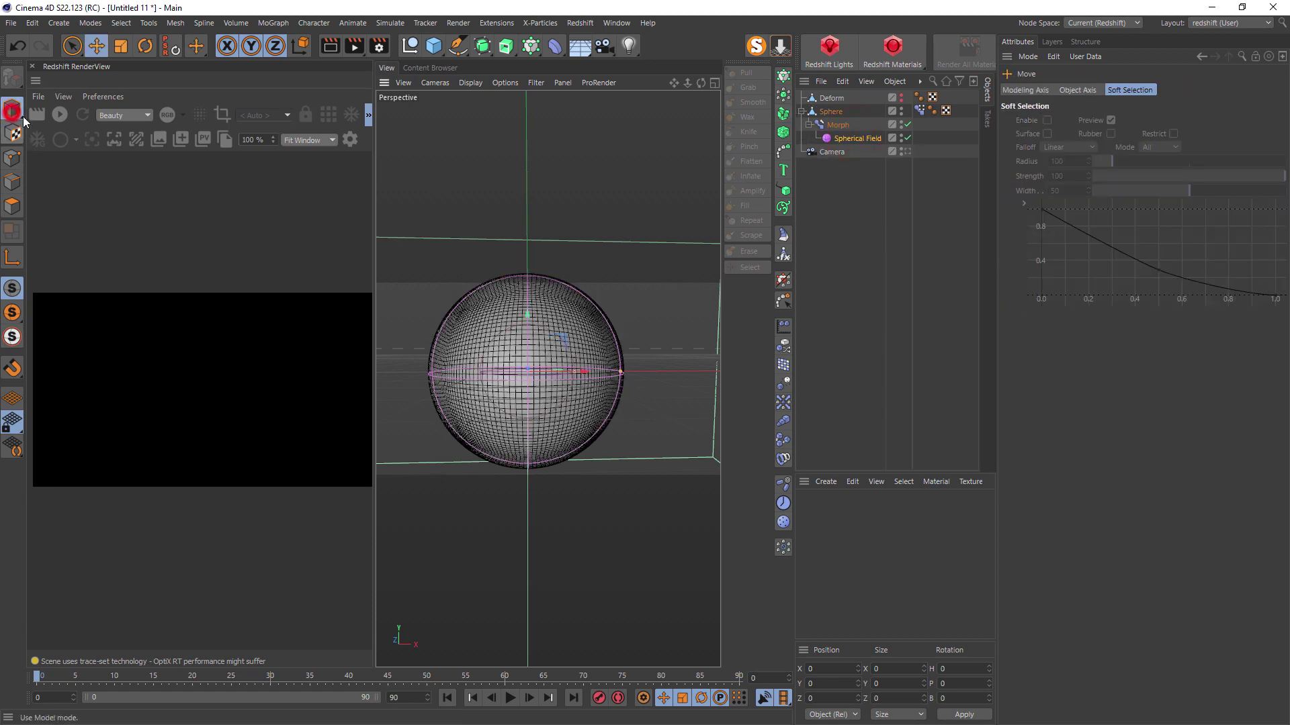
left_click_drag(530, 332, 516, 220)
key("t")
left_click_drag(567, 275, 521, 201)
key("e")
Invert the Spherical Field's remapping and scale the field to a size of about 378.
left_click(860, 143)
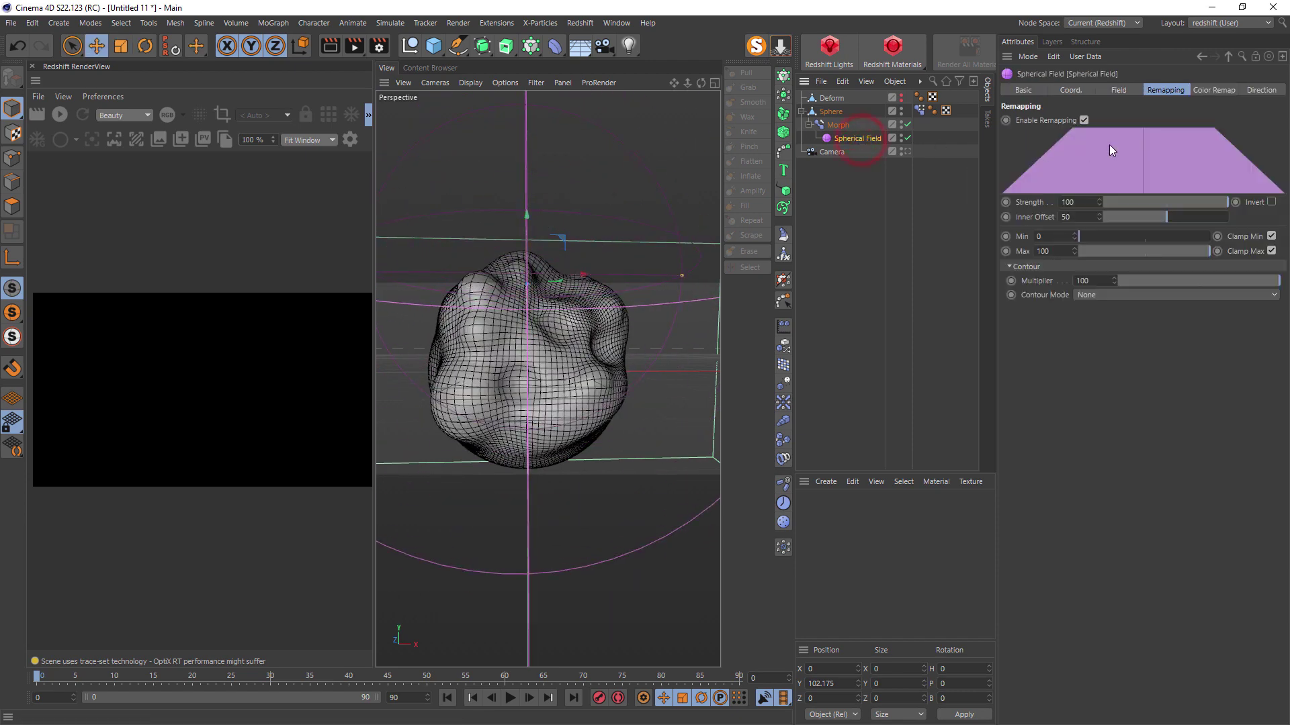
left_click(1272, 202)
key("t")
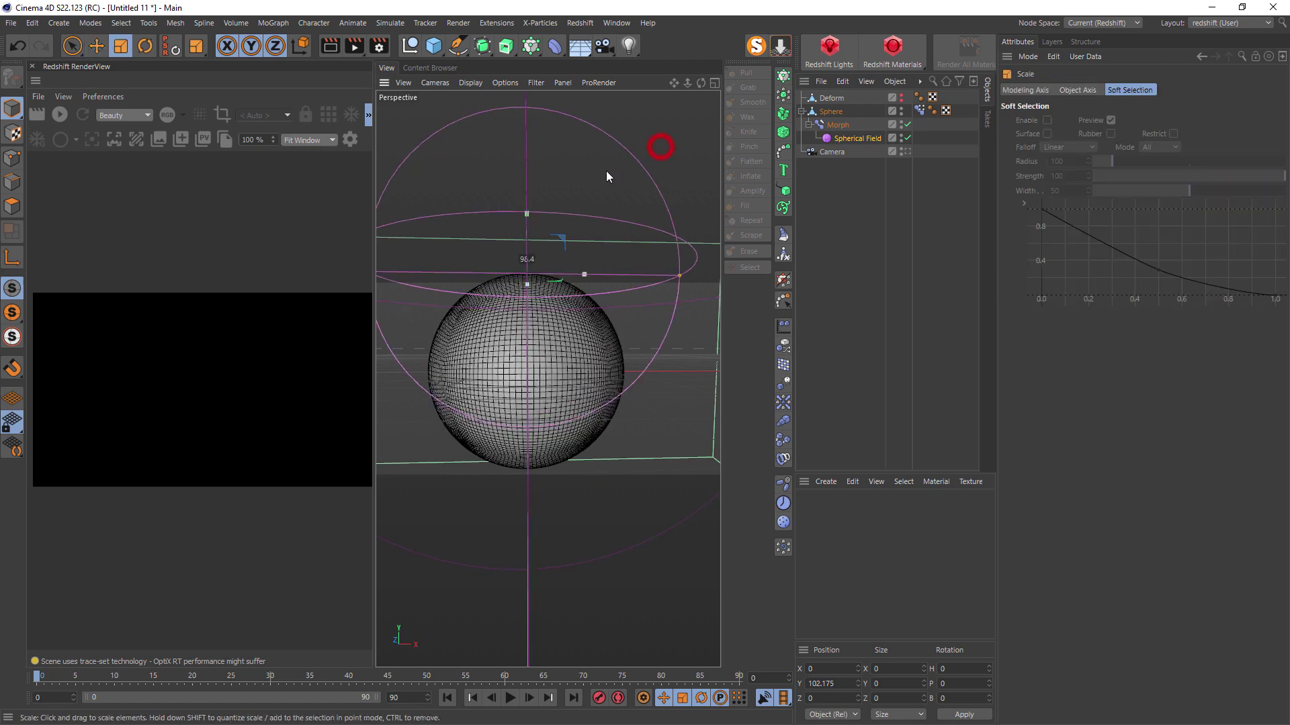
left_click_drag(590, 179, 677, 276)
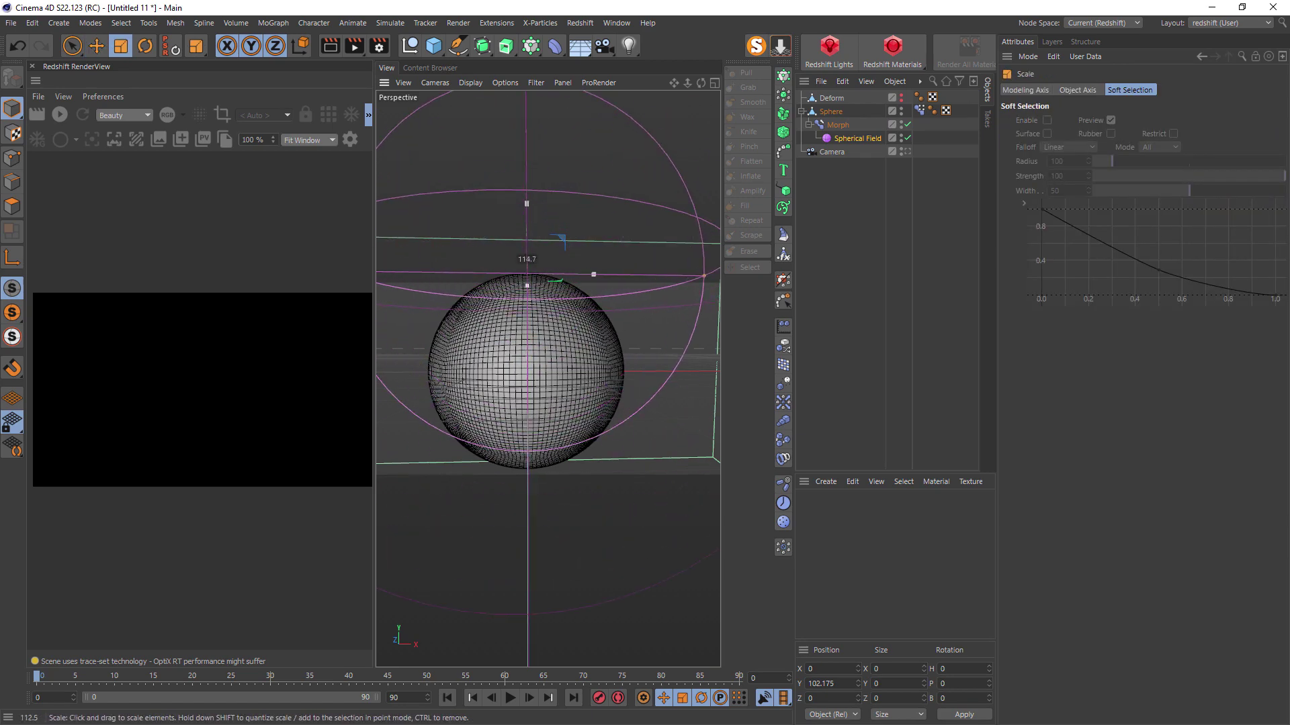
key("e")
Keyframe the Spherical Field's Size at 378.051 on frame 0 and at 20 on frame 50.
left_click(854, 138)
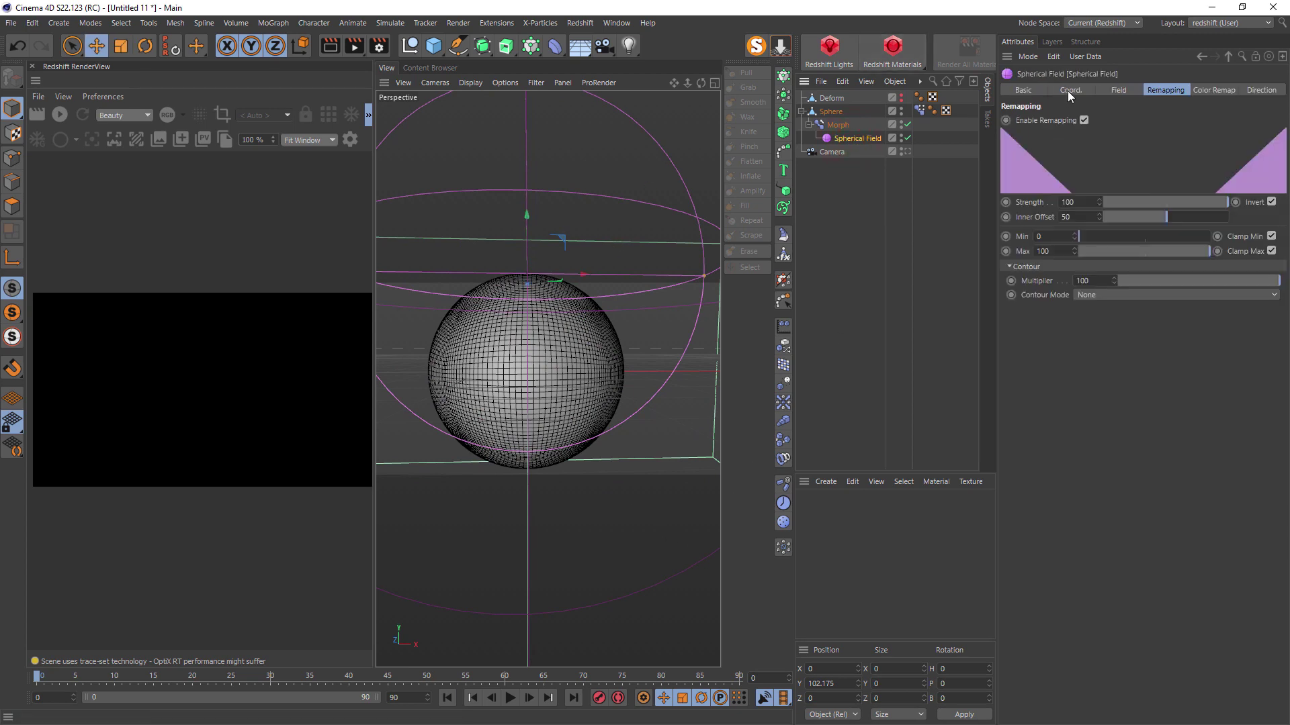
left_click(1071, 92)
left_click(1115, 95)
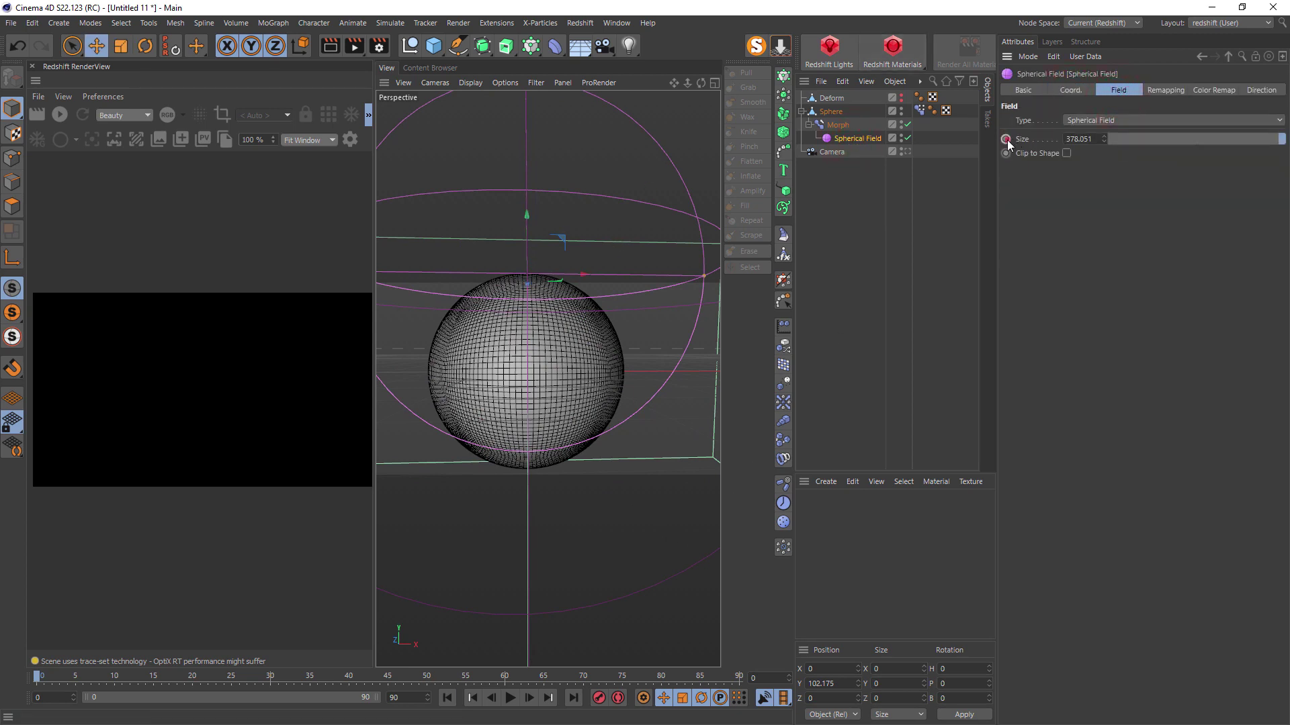
left_click(425, 677)
left_click_drag(1260, 143, 1149, 143)
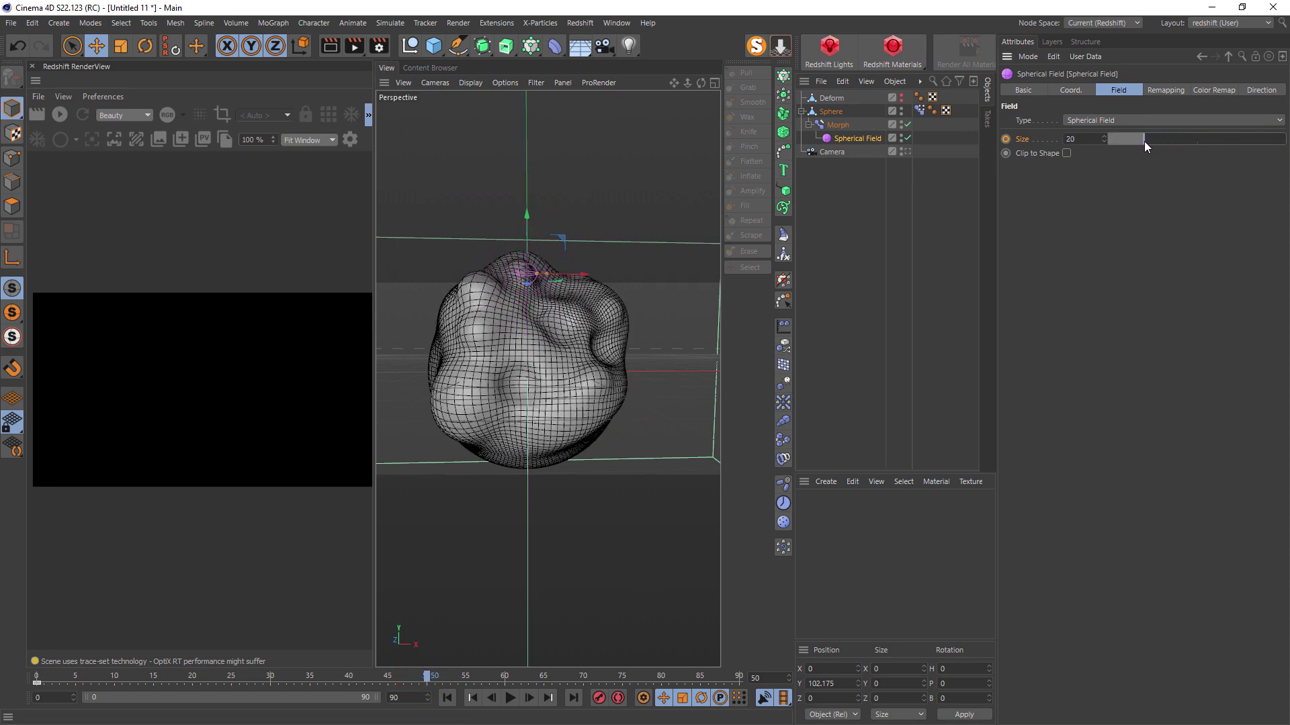
left_click(1006, 139)
Play the morph animation from the first frame to check how the field's shrinking affects the sphere.
left_click(447, 699)
left_click(510, 699)
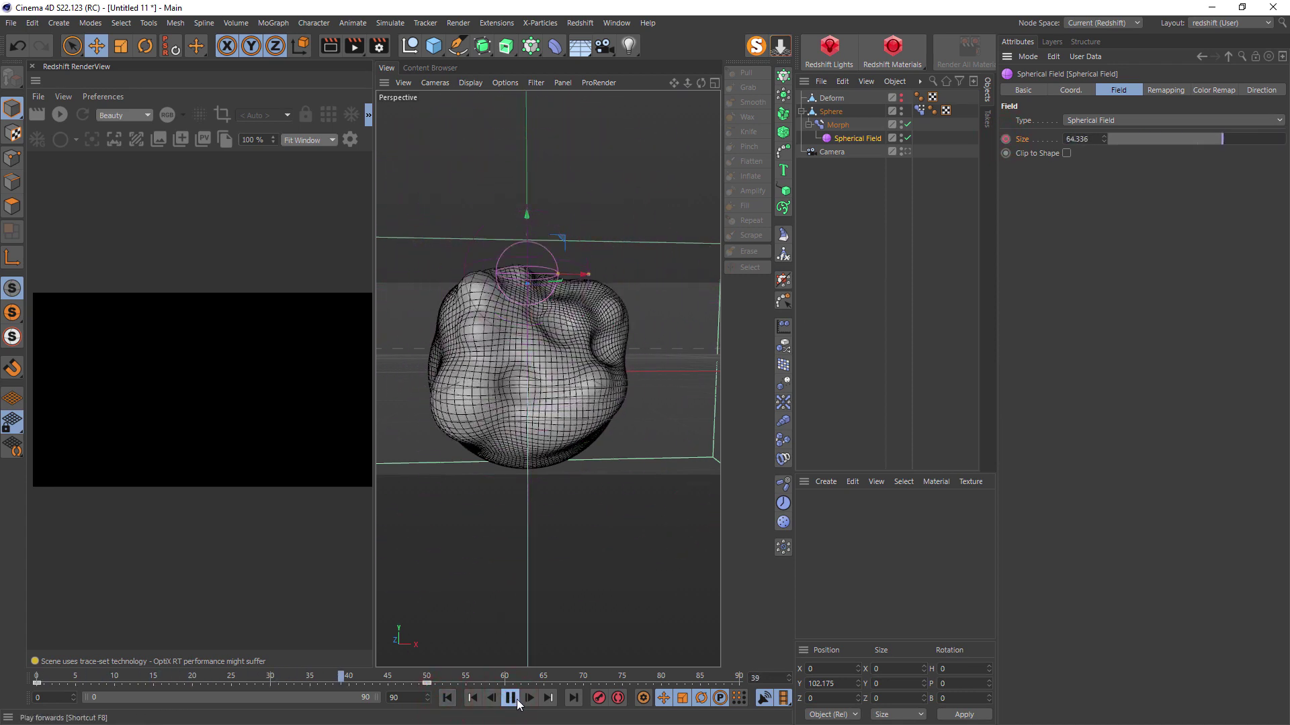
left_click(510, 698)
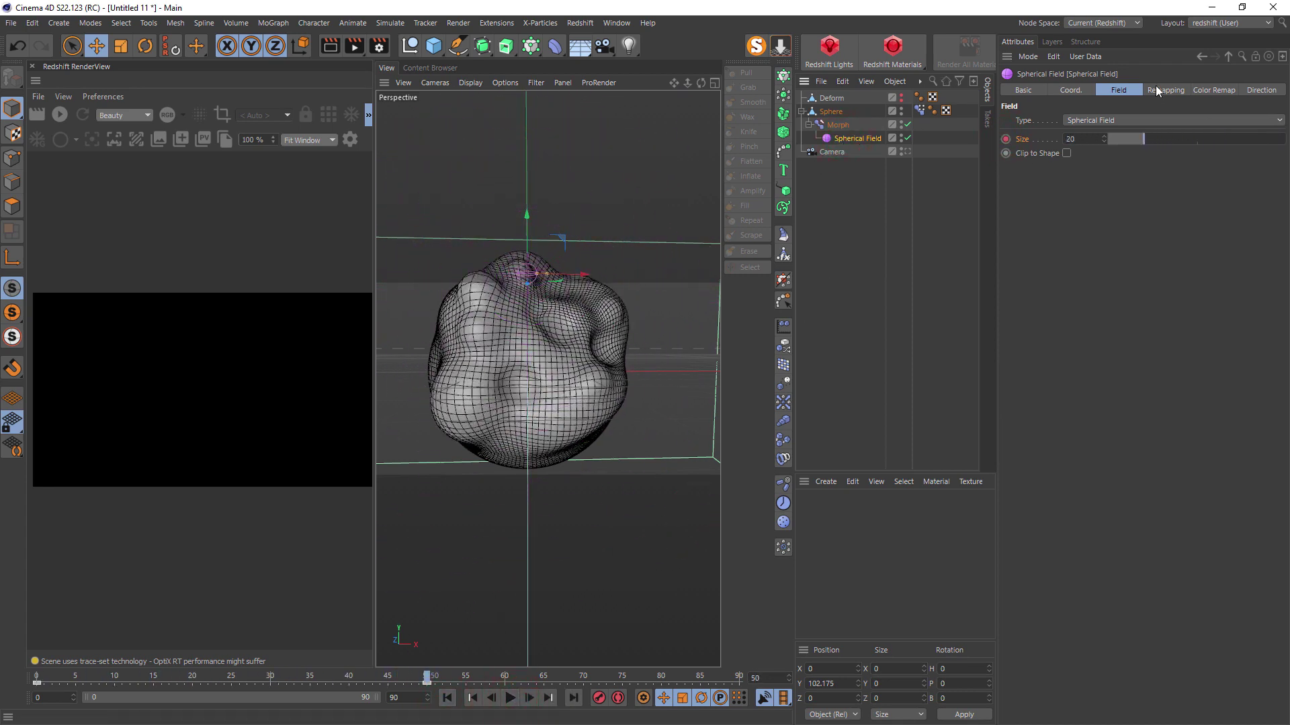
Turn off the Spherical Field's remapping inversion and replay the animation from the start.
left_click(1157, 92)
left_click(1270, 203)
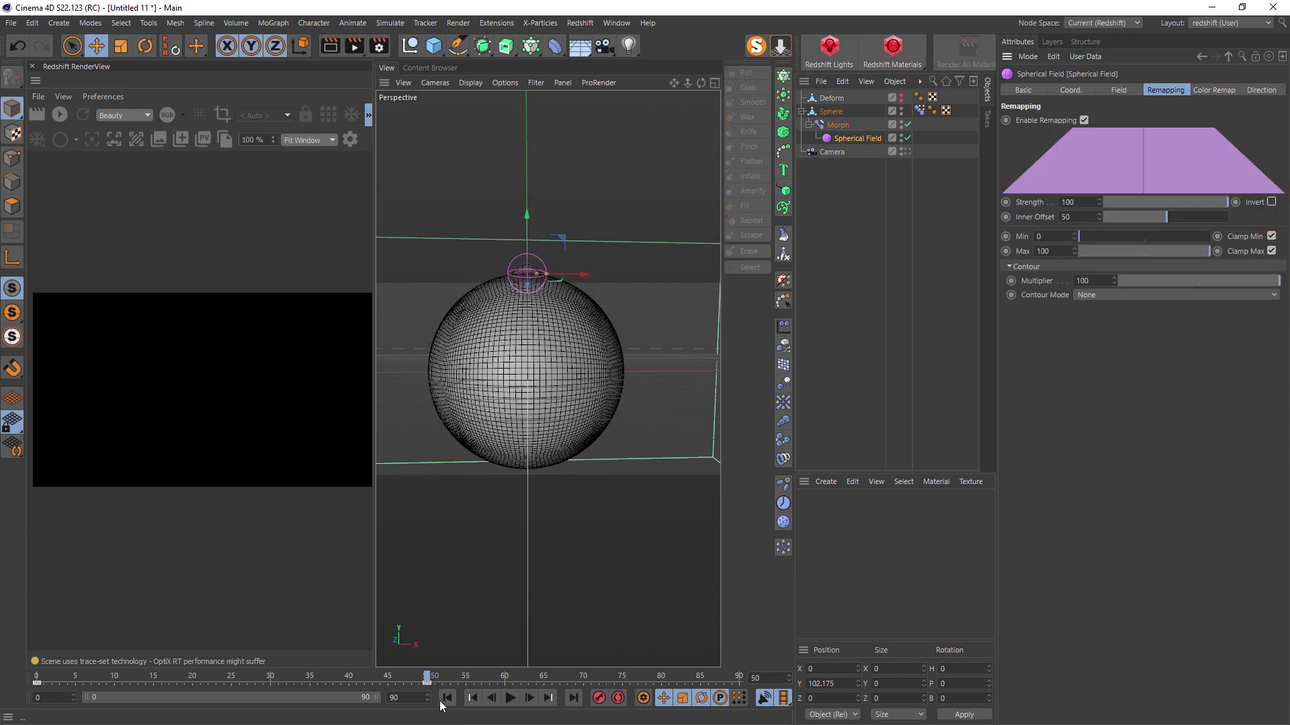
left_click(447, 699)
left_click(510, 699)
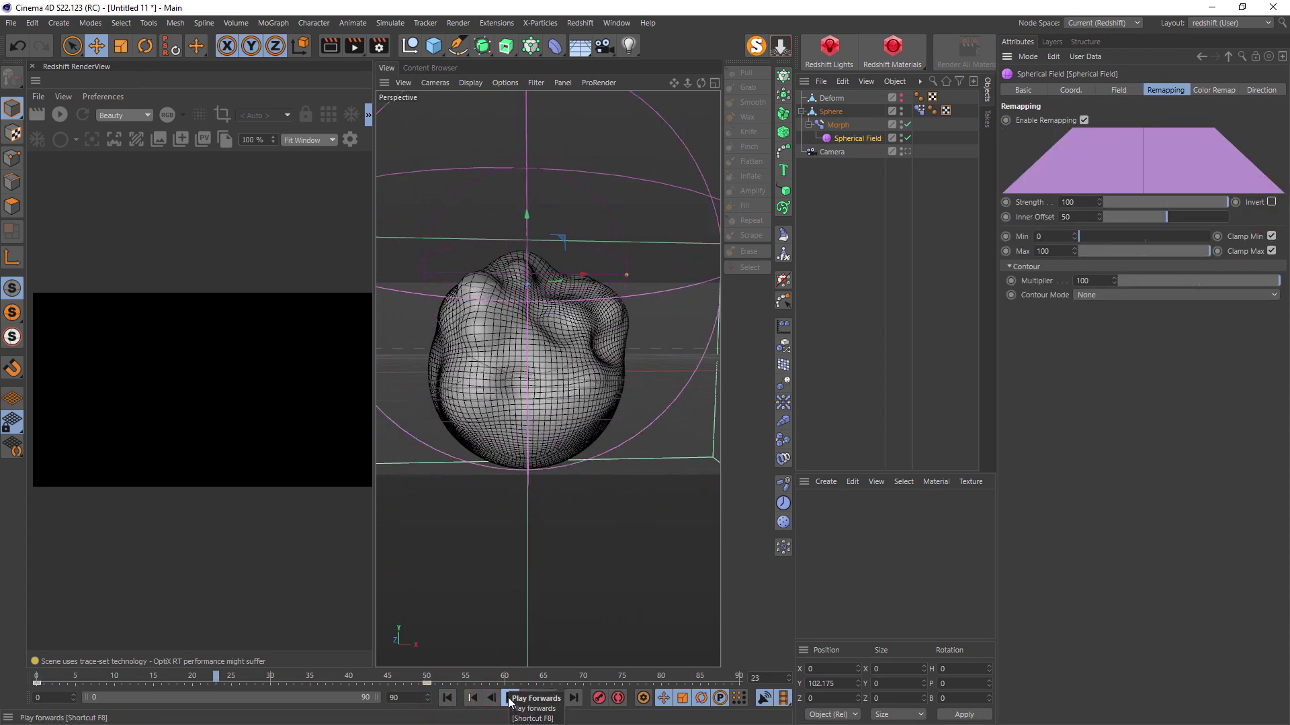
left_click(510, 699)
Add a Jiggle deformer below Morph inside the Sphere and move the Spherical Field out to the top level.
left_click(551, 46)
left_click(691, 144)
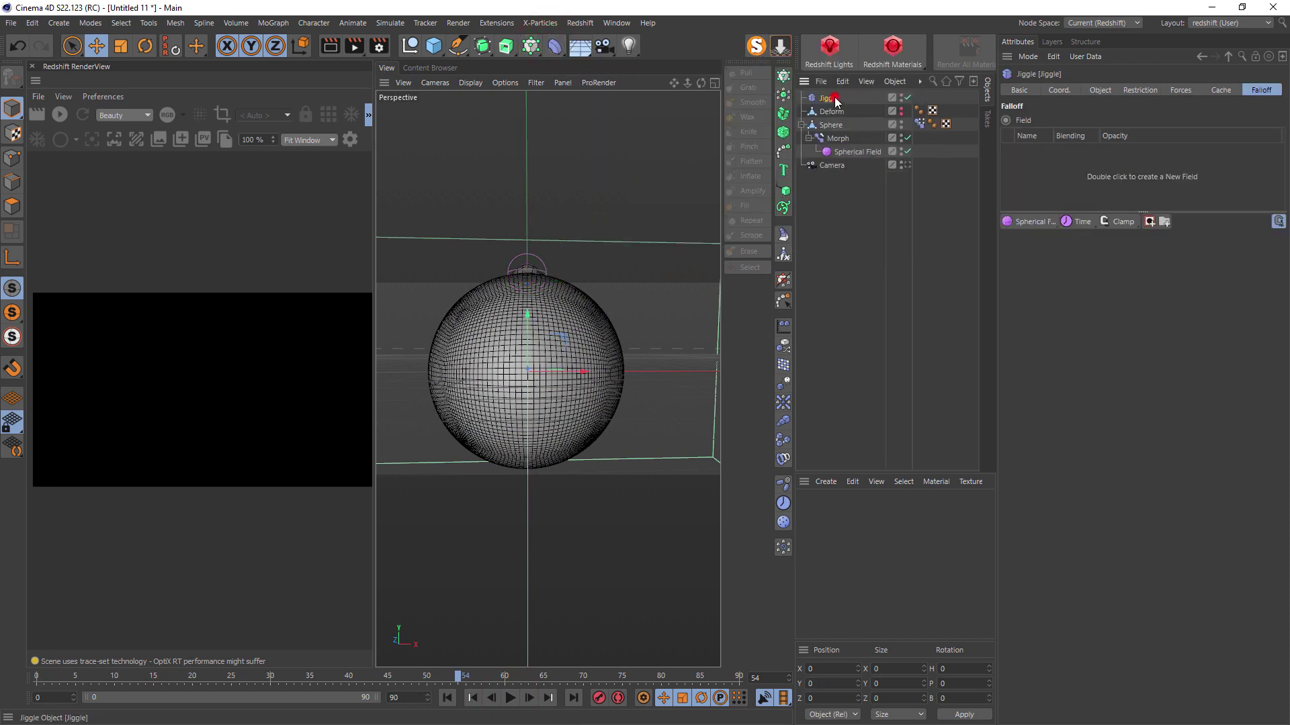
mouse_move(835, 101)
left_mouse_down()
mouse_move(845, 149)
mouse_move(831, 149)
mouse_move(826, 106)
left_mouse_up()
left_click(809, 124)
left_click(808, 124)
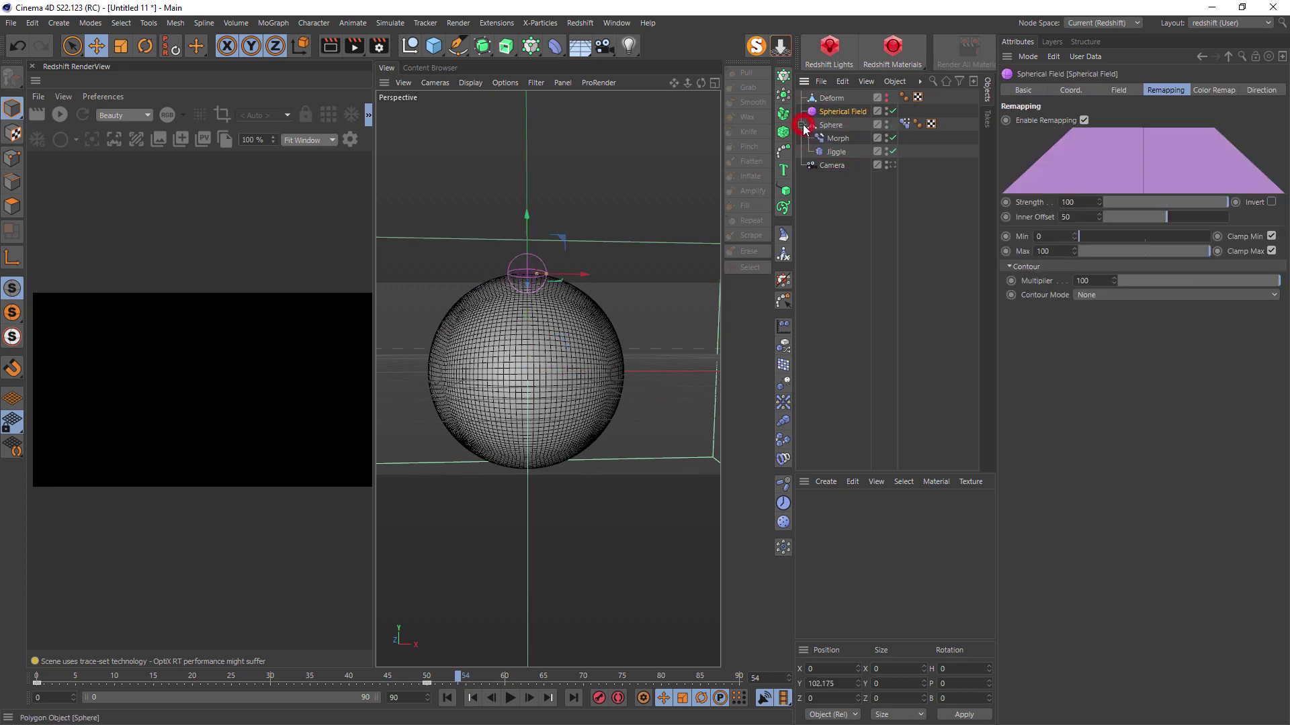
left_click(803, 126)
Play the animation from the start and raise the Spherical Field to about Y 136.884 during playback.
left_click(447, 698)
left_click(510, 699)
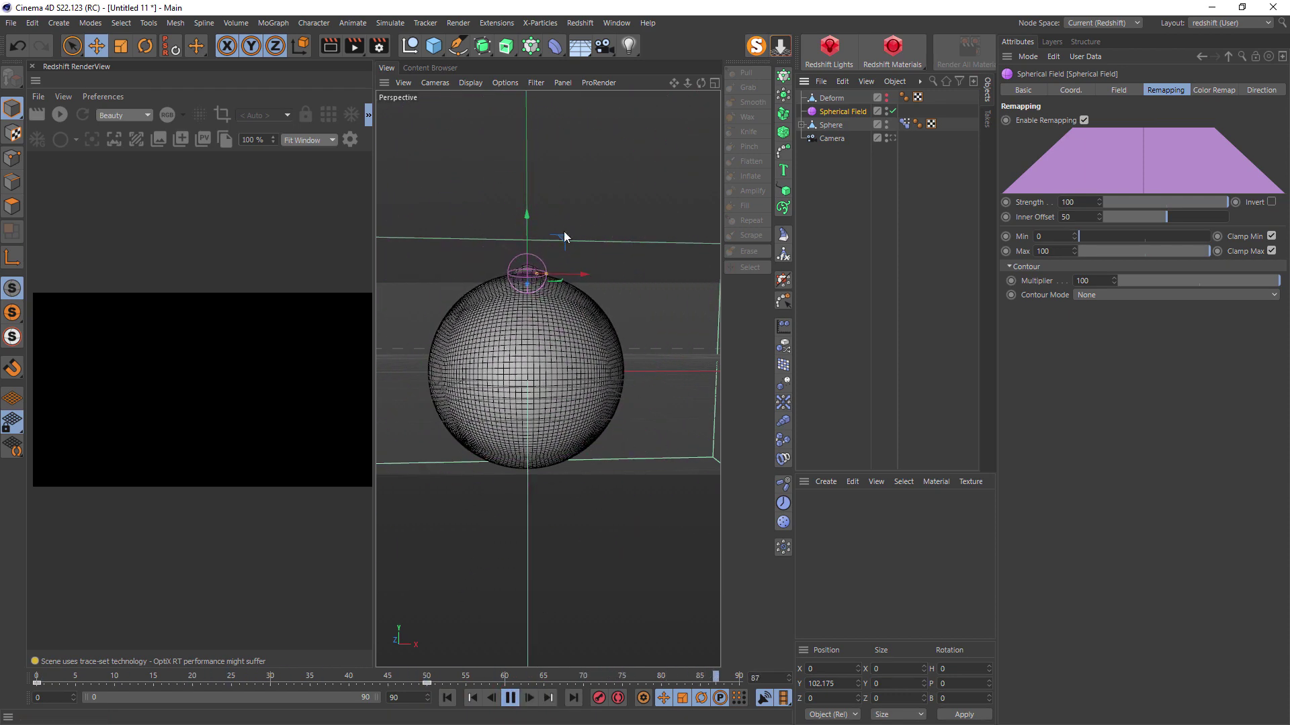
left_click_drag(524, 214, 531, 184)
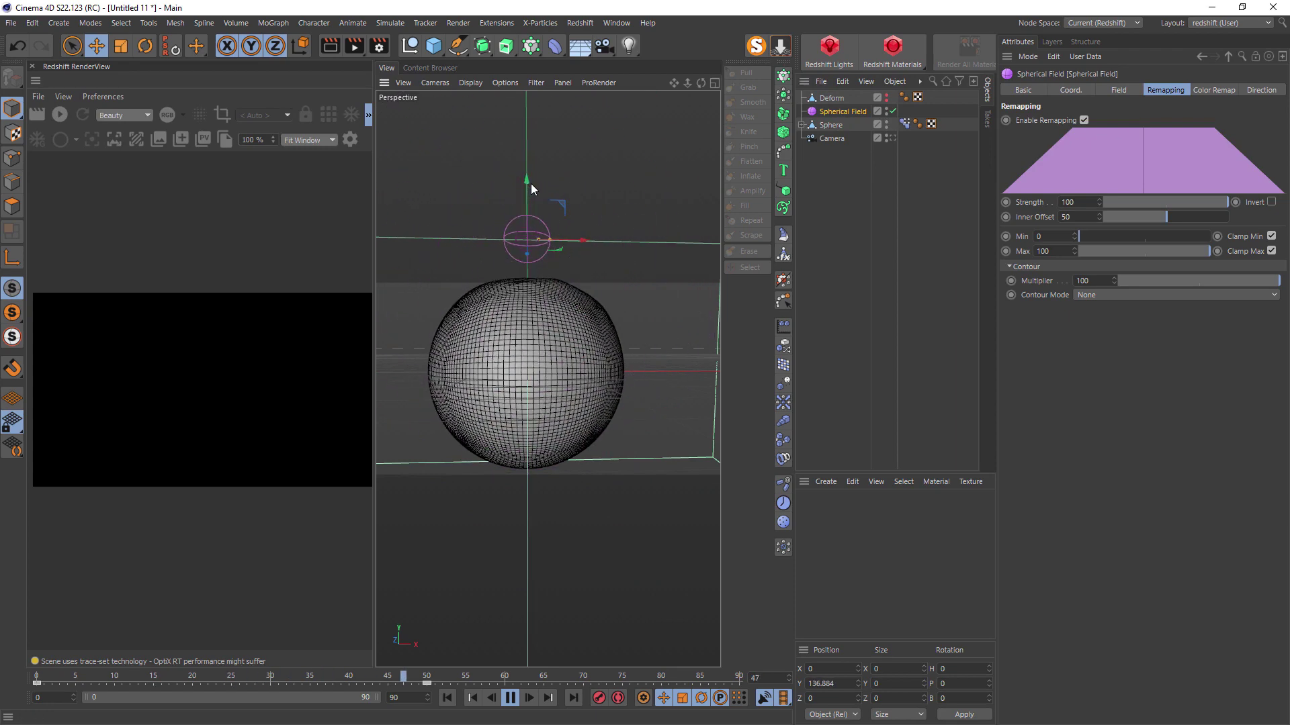
left_click(515, 705)
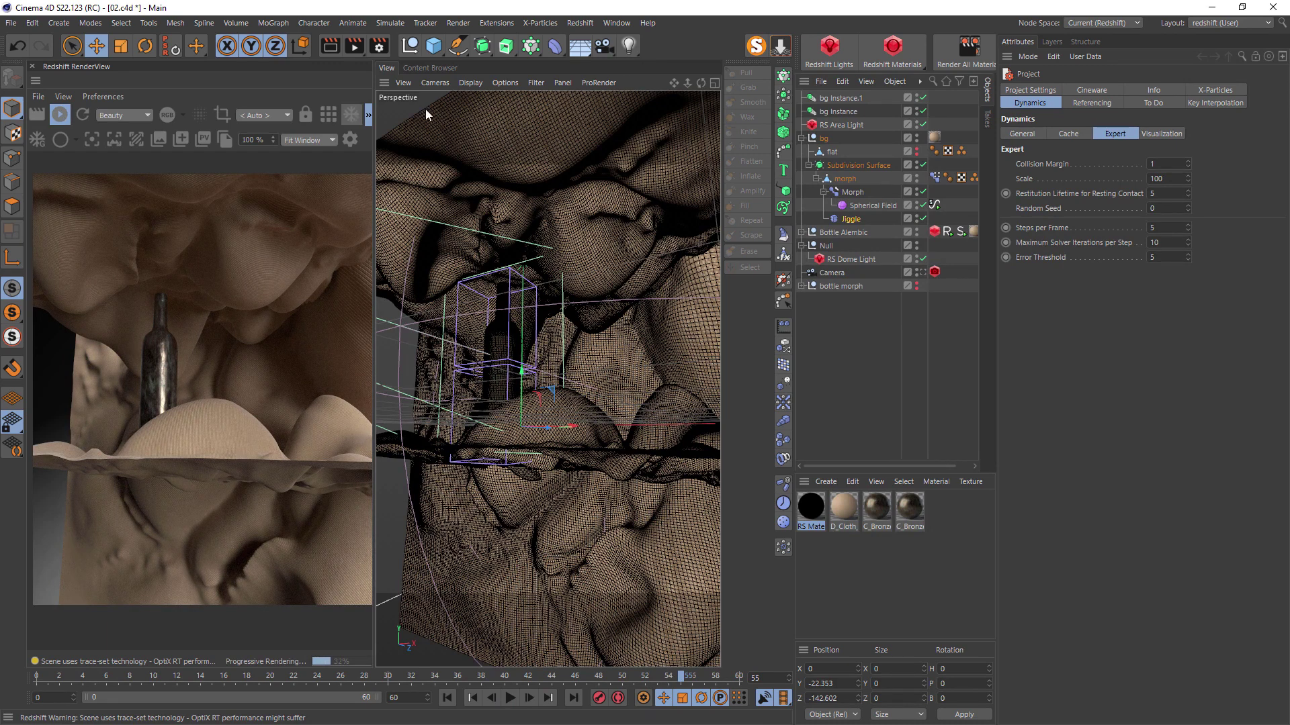
Examine the Morph deformer, its Spherical Field and the Signal tag controlling the field's size in 02.c4d.
left_click(509, 117)
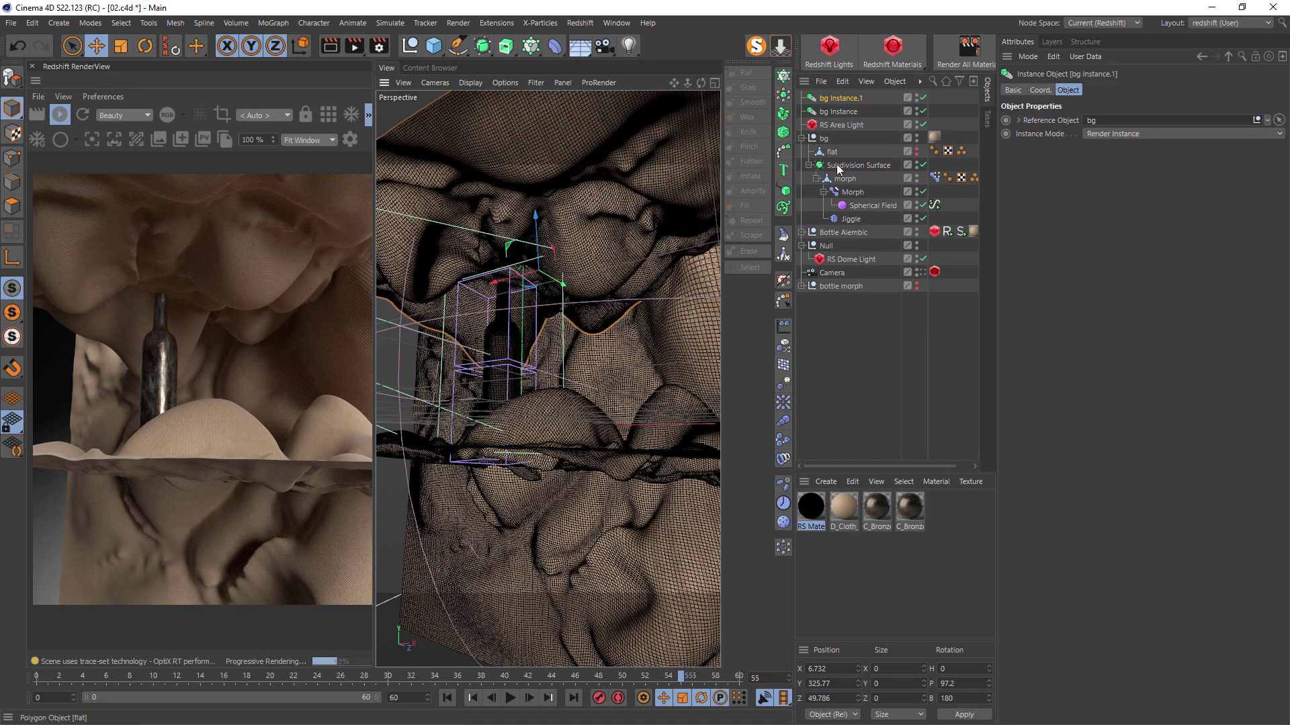
left_click(853, 192)
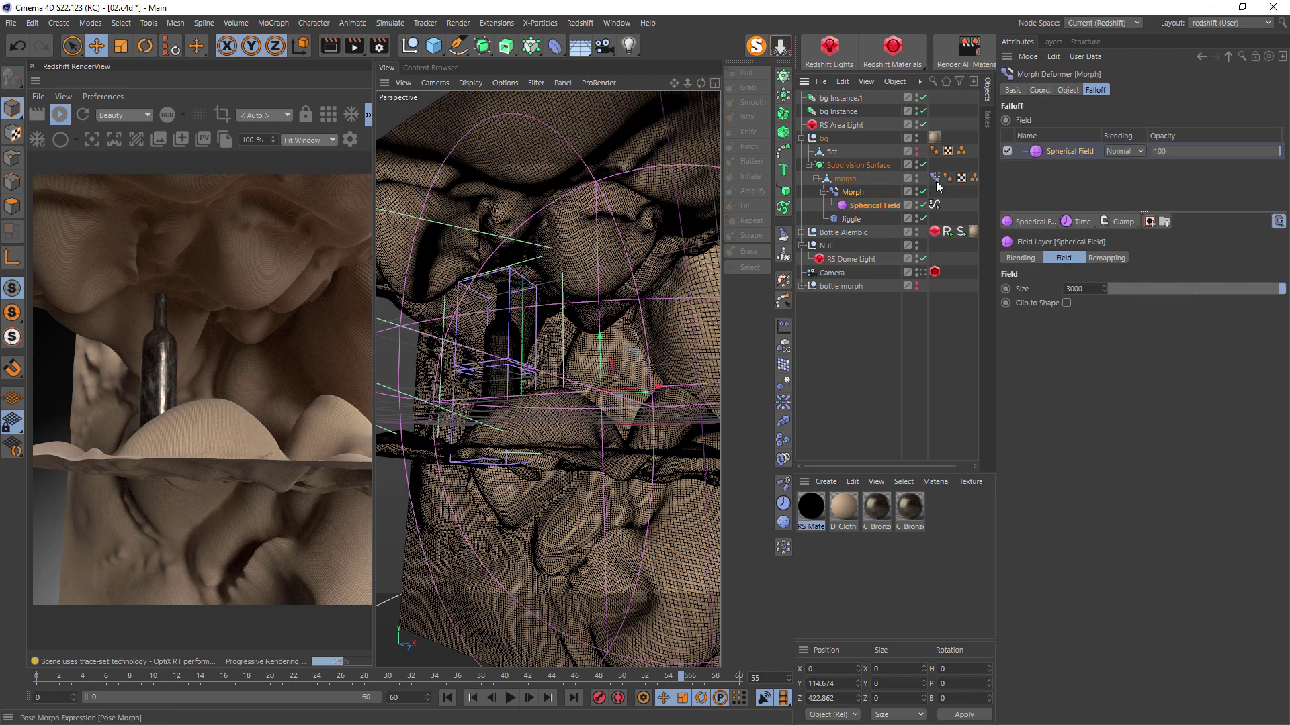
left_click(886, 207)
left_click(934, 205)
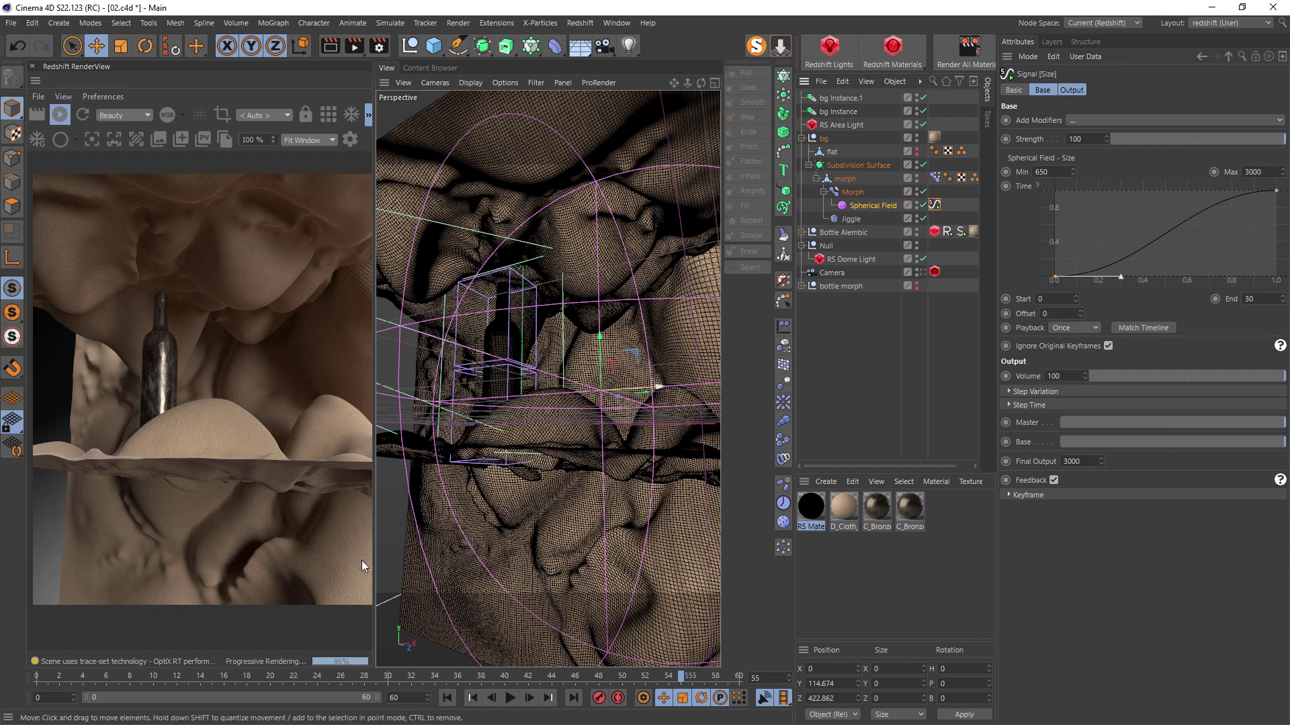
Examine the bg instances around the bottle, then the Bottle Alembic group with its generator and first Bend deformer.
left_click_drag(566, 456, 638, 409, "alt")
left_click(851, 113)
left_click(844, 99)
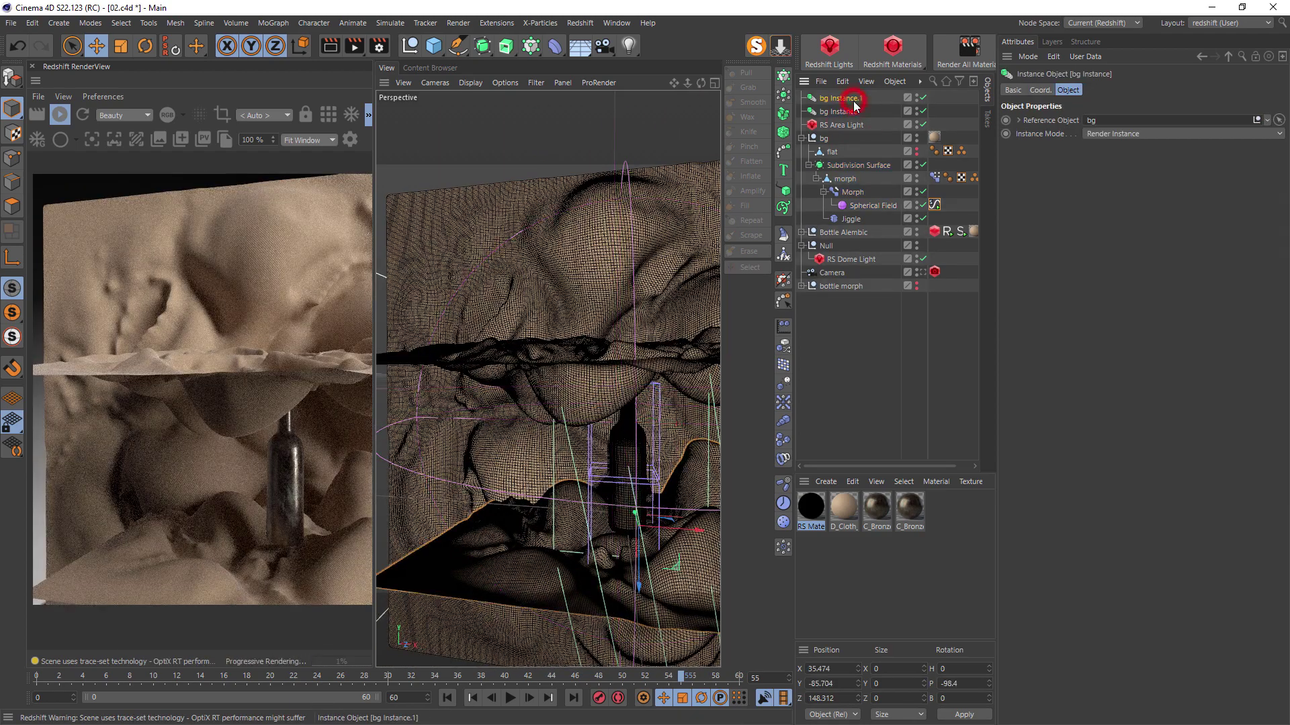
left_click(801, 137)
left_click(801, 152)
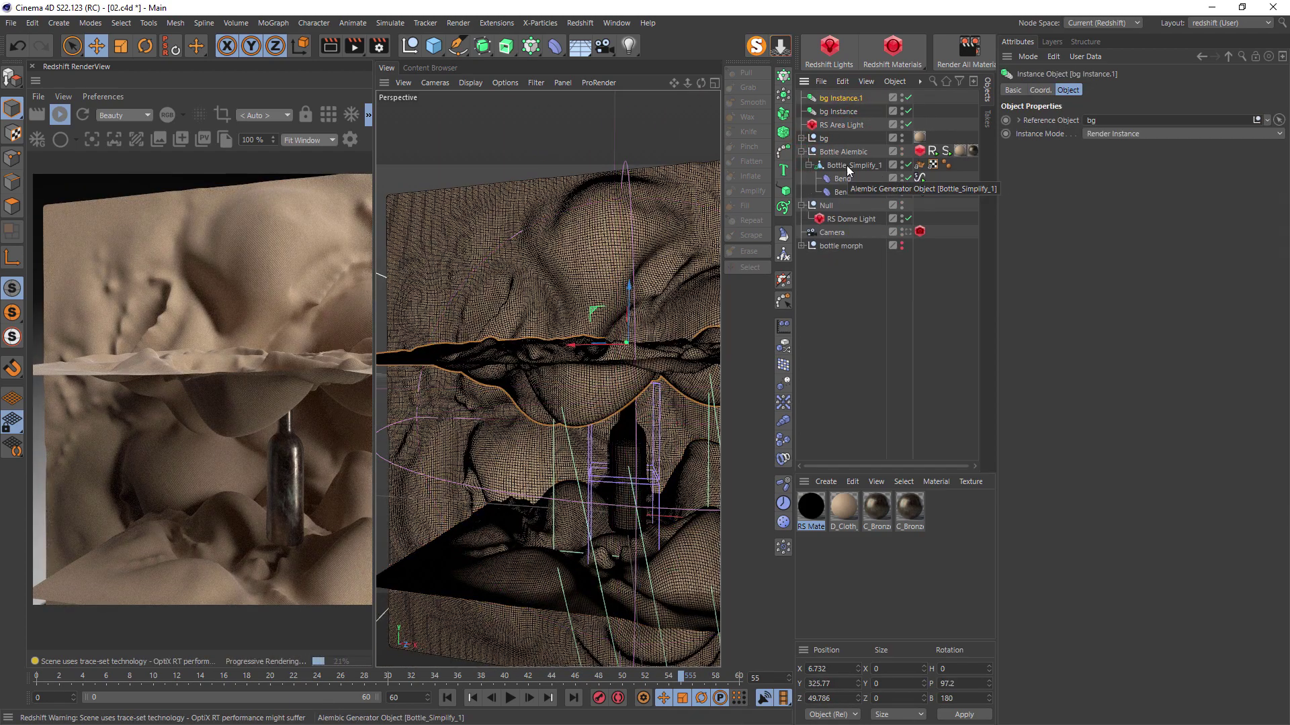
left_click(847, 168)
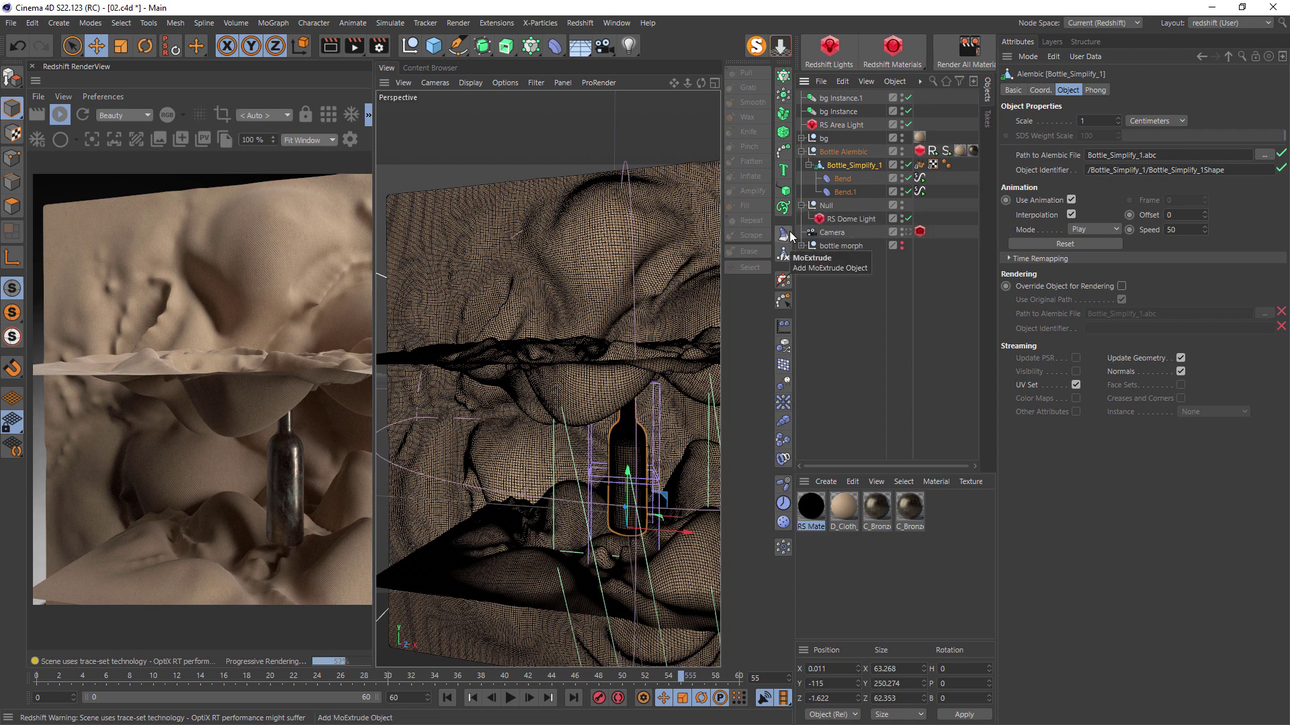
left_click(843, 178)
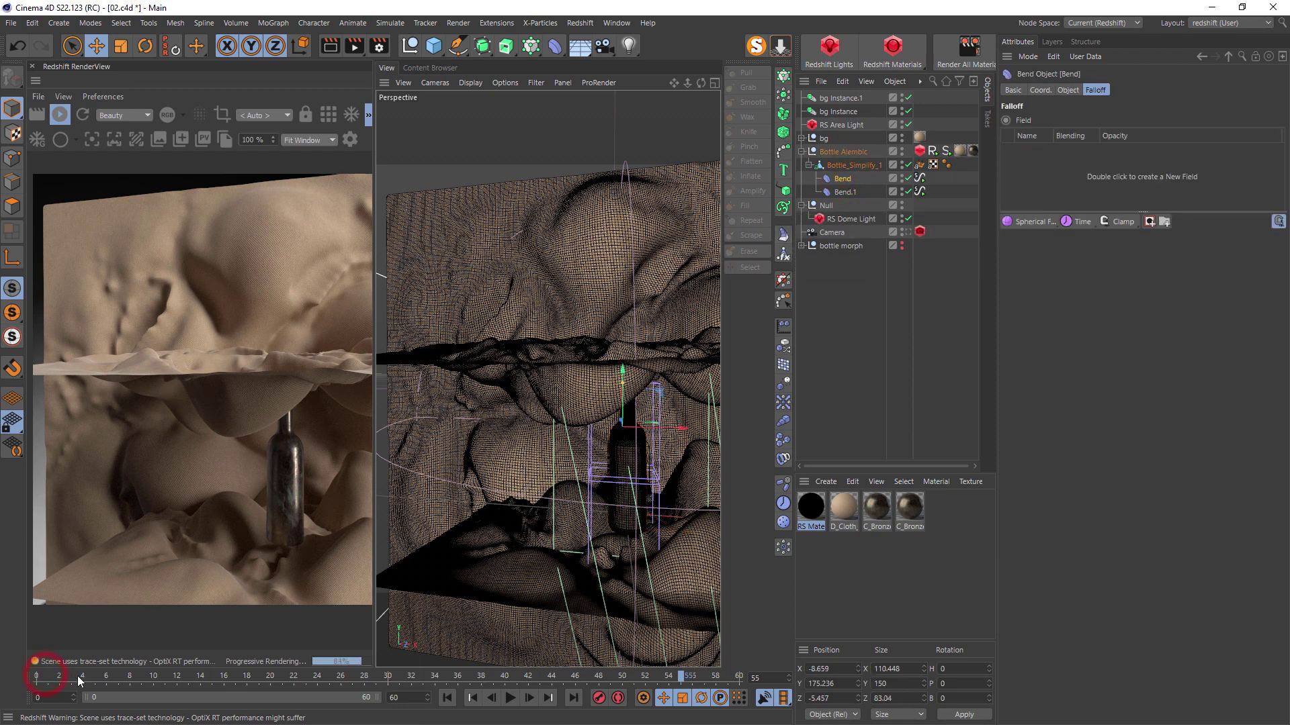
Scrub the animation to frame 31, inspect the deformed bottle closely and expand the bottle morph group's contents.
left_click_drag(85, 680, 397, 678)
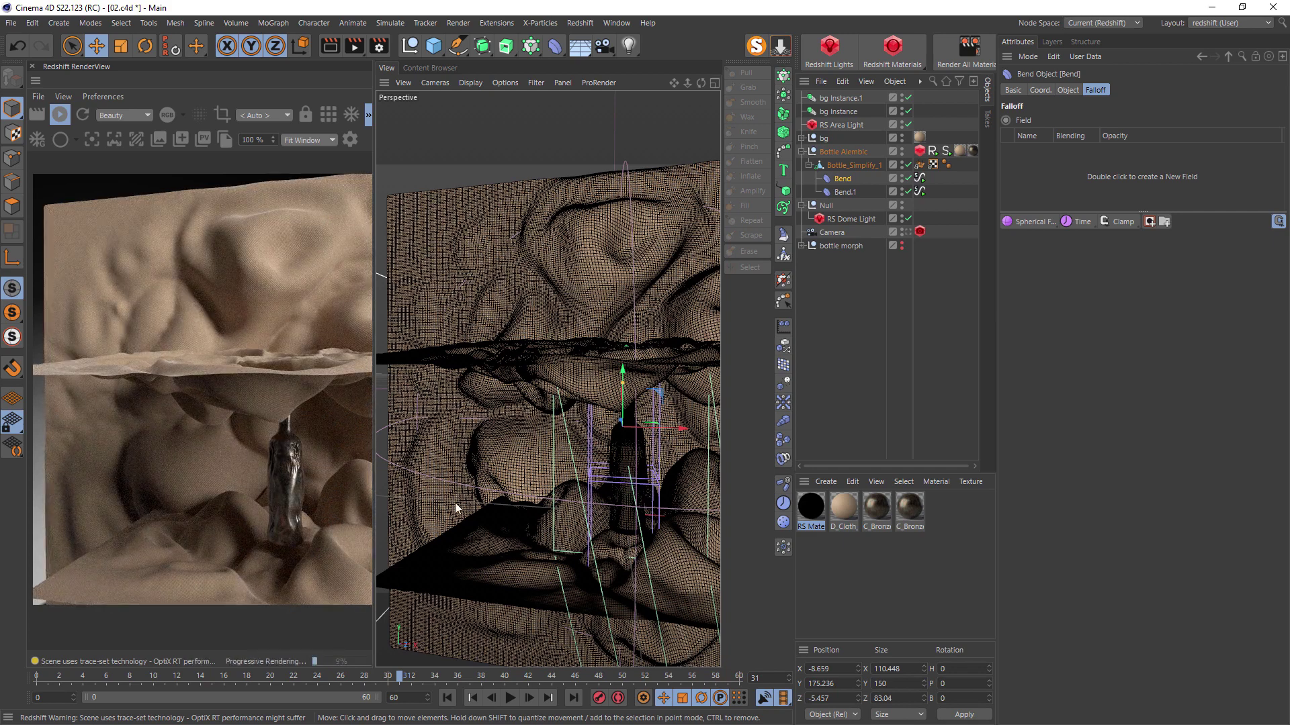
scroll(634, 445, "up", 8)
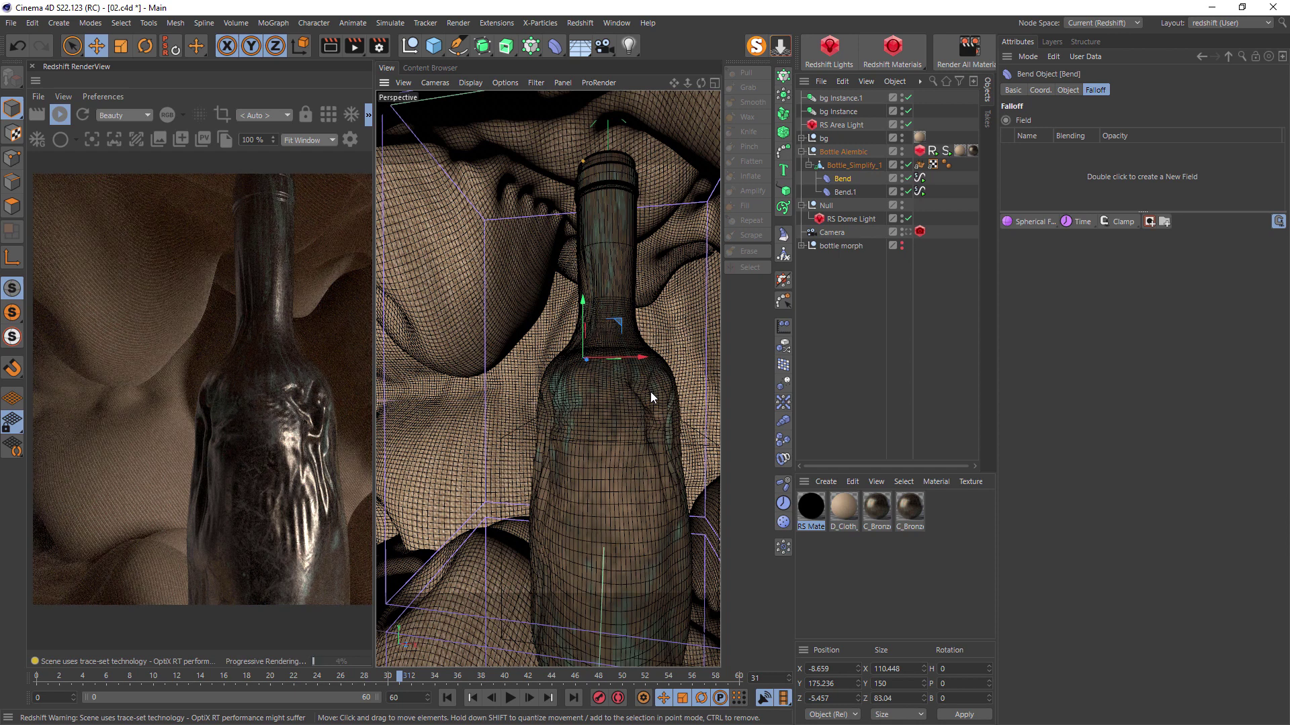
left_click(802, 246)
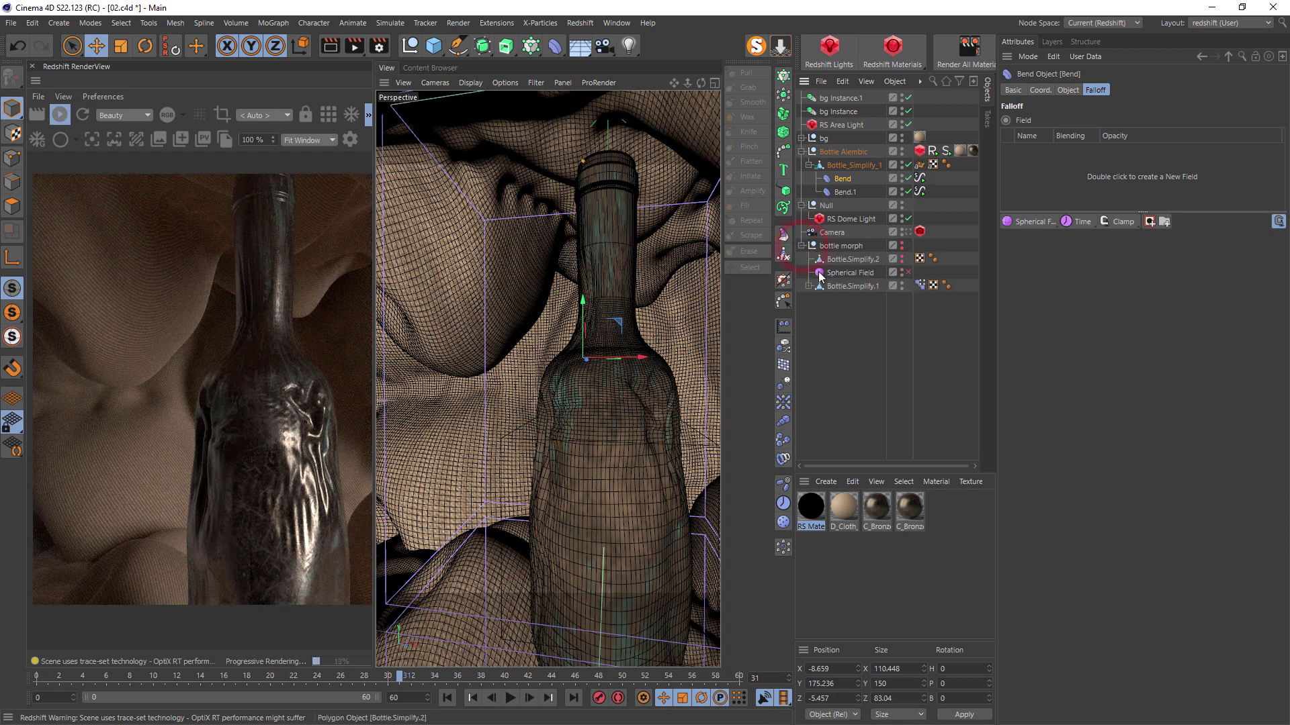
left_click(807, 286)
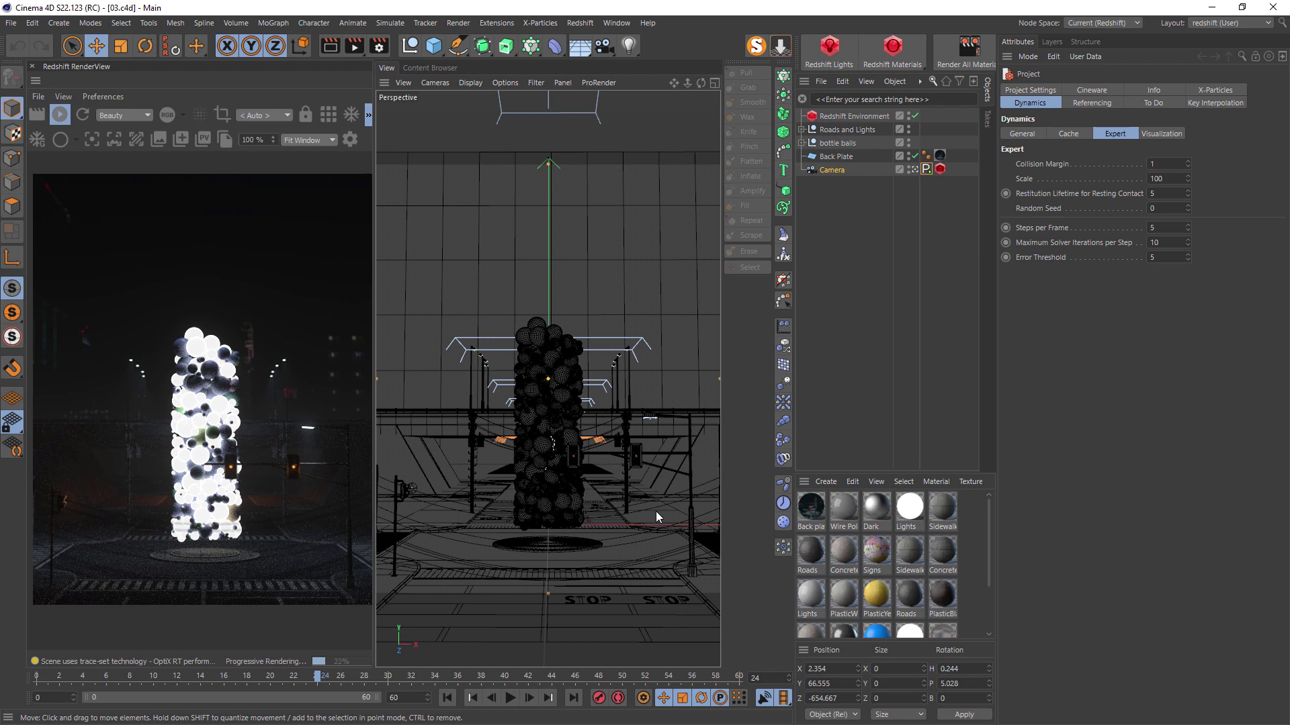
Leave the camera view in 03.c4d, inspect the streets and utility poles, and select one of the hanging wire arcs.
left_click(913, 169)
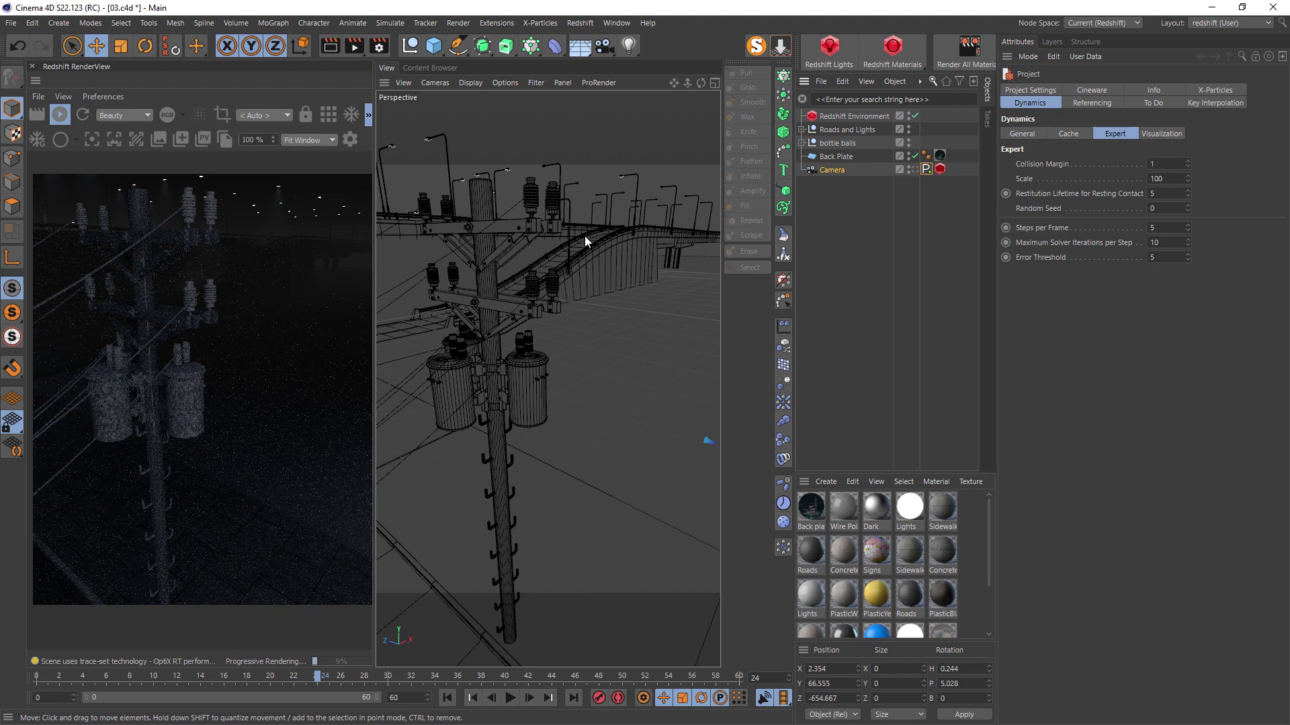
scroll(586, 243, "down", 6)
scroll(577, 253, "up", 4)
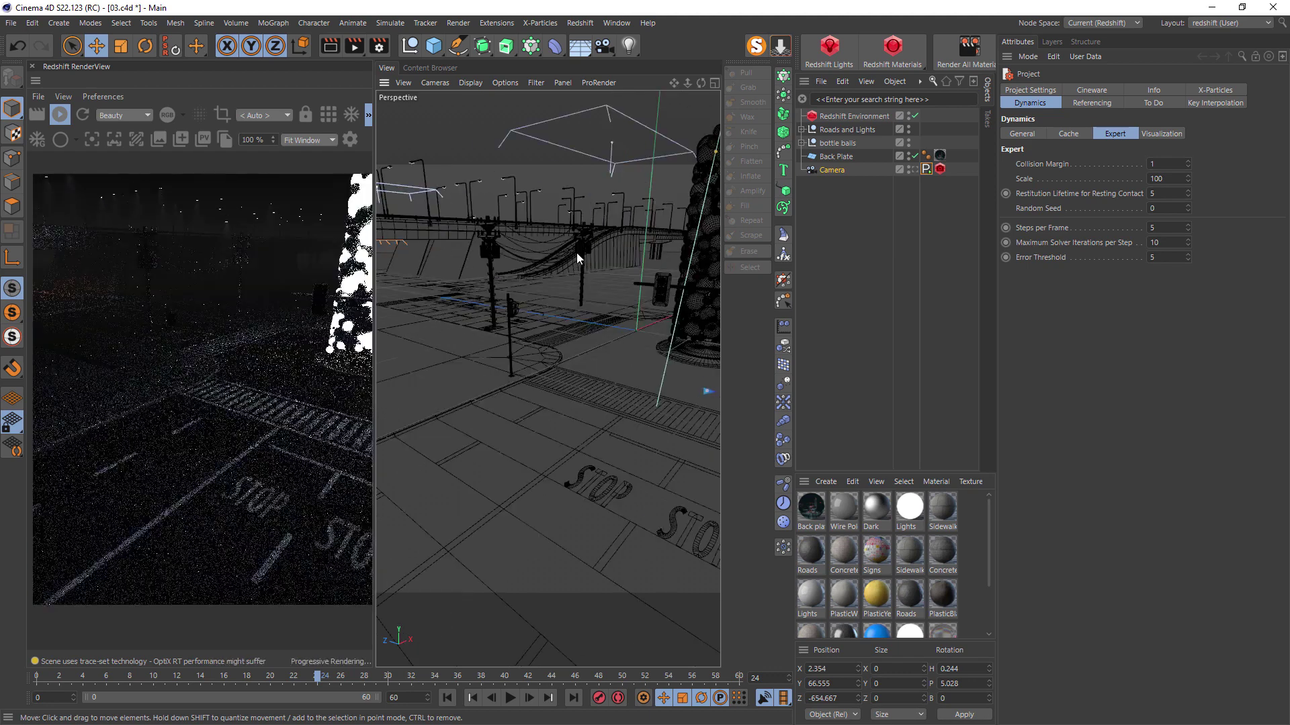
left_click_drag(578, 258, 551, 240, "alt")
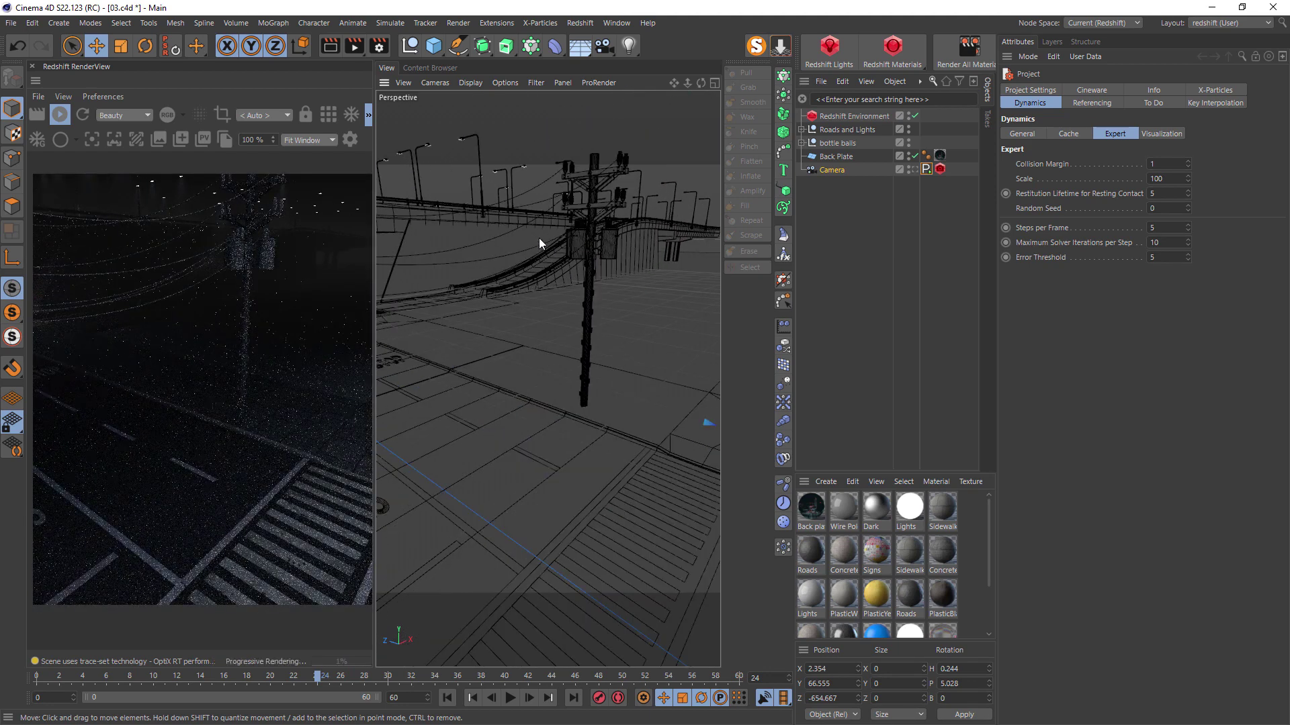
left_click(481, 246)
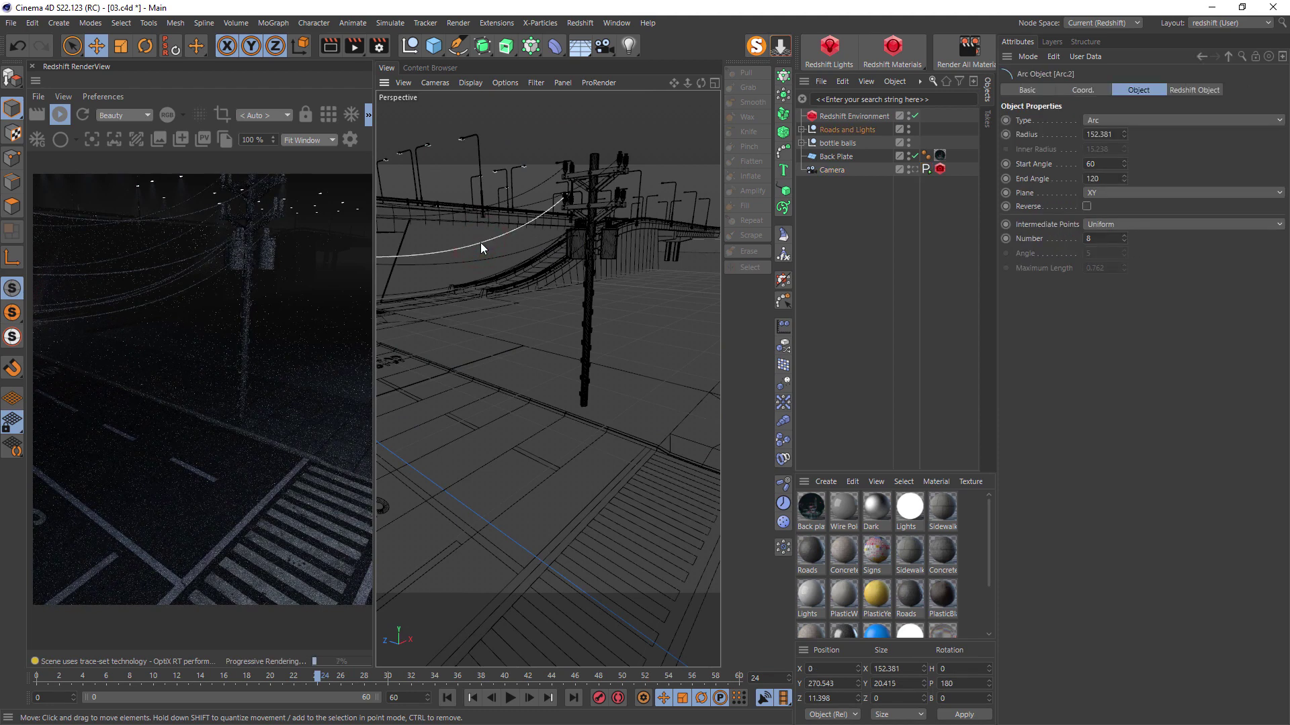
scroll(481, 246, "up", 3)
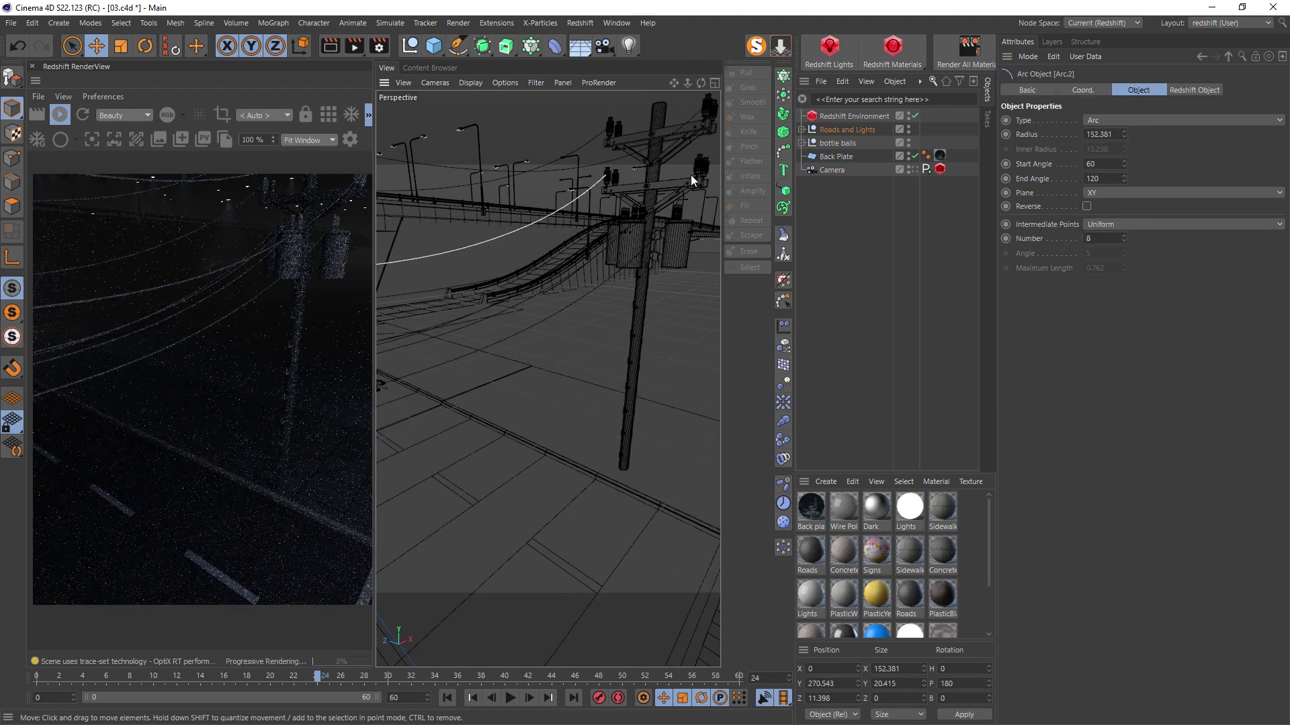
Expand Roads and Lights down to the Pole and Wire splines and inspect the curve settings of Arc.2's Redshift Object tag.
left_click(804, 129)
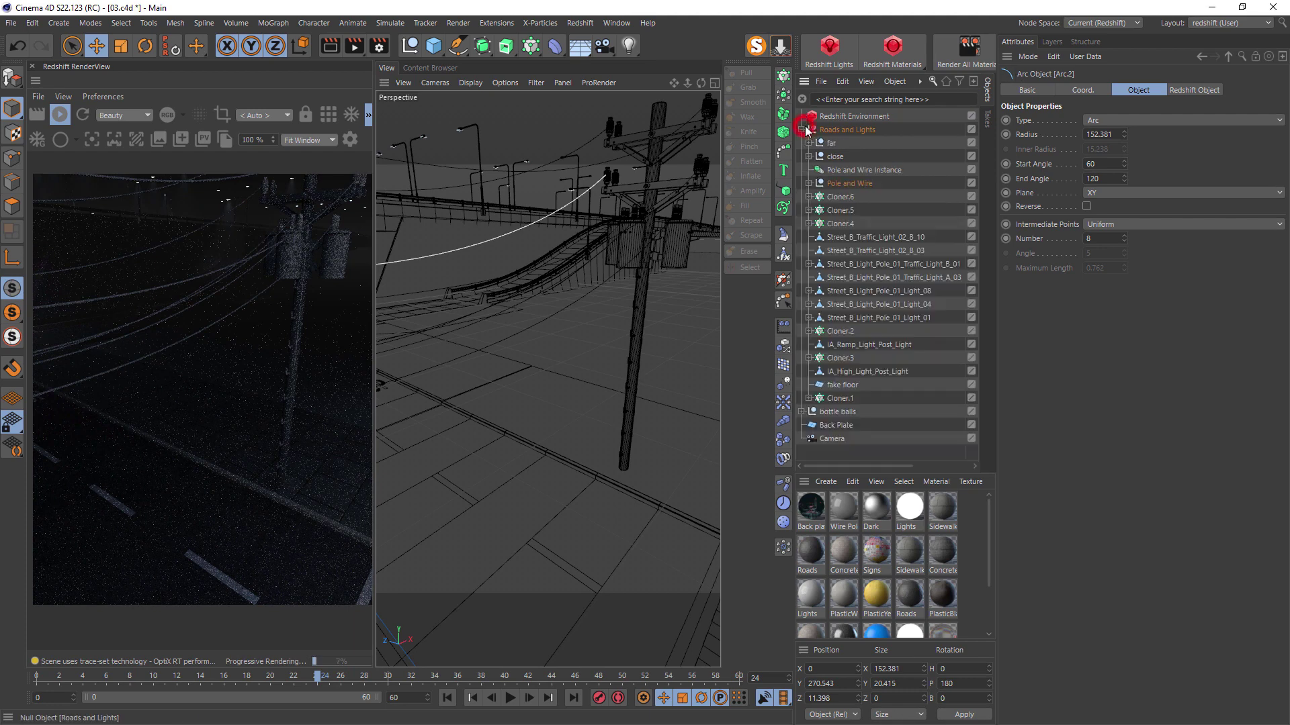
left_click(809, 184)
middle_click_drag(912, 249, 898, 280)
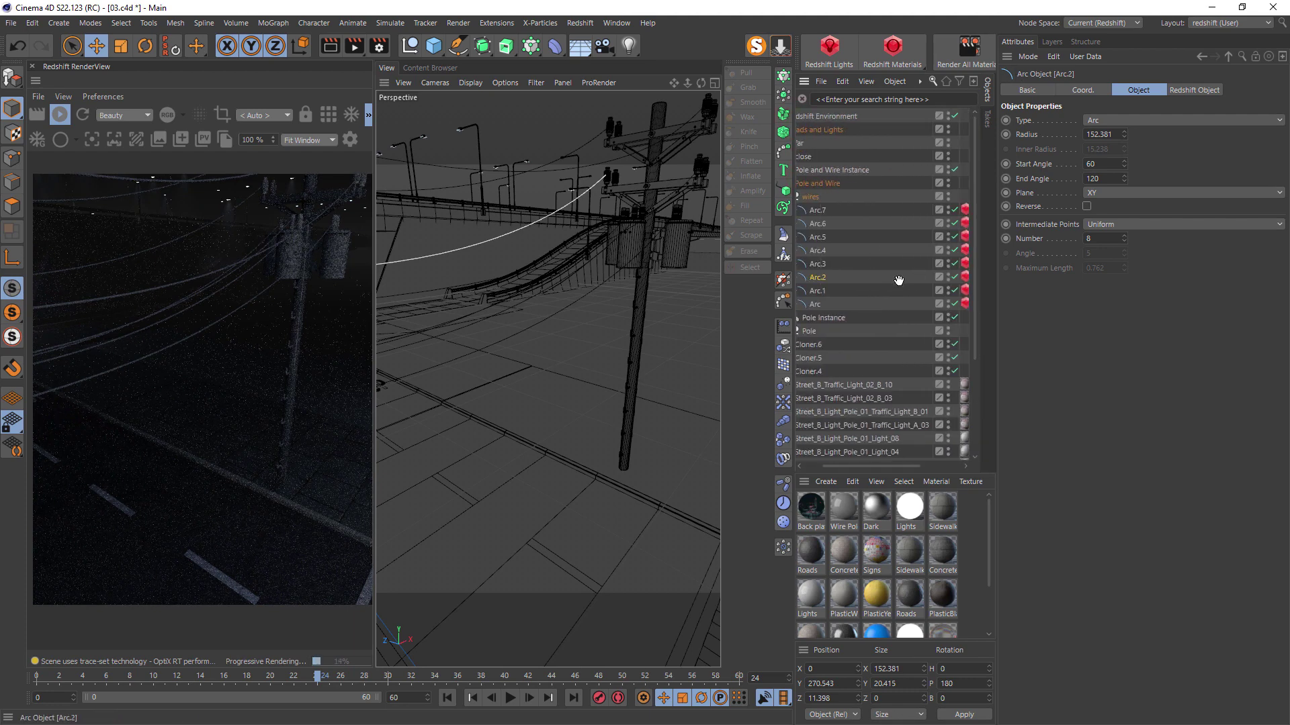
left_click(965, 276)
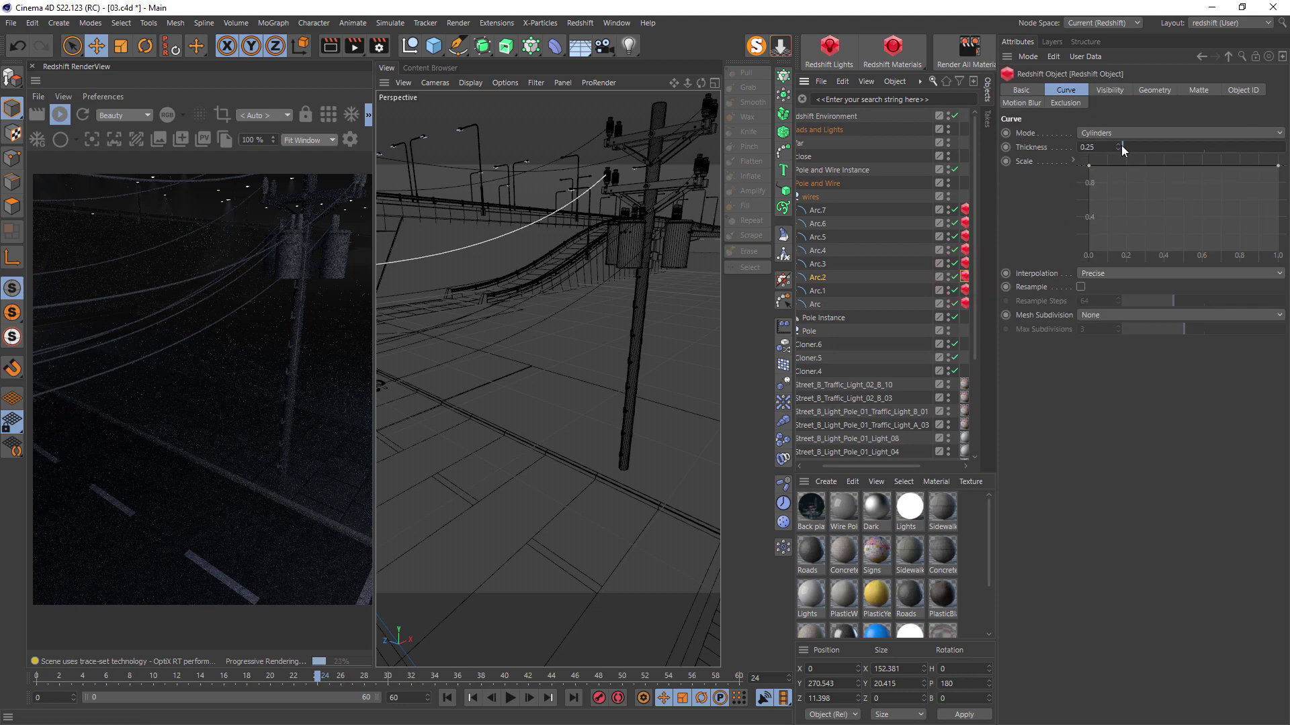
Select the Pole and Wire group, collapse the Roads and Lights hierarchy and return to the scene camera's view.
left_click(837, 183)
key("Left")
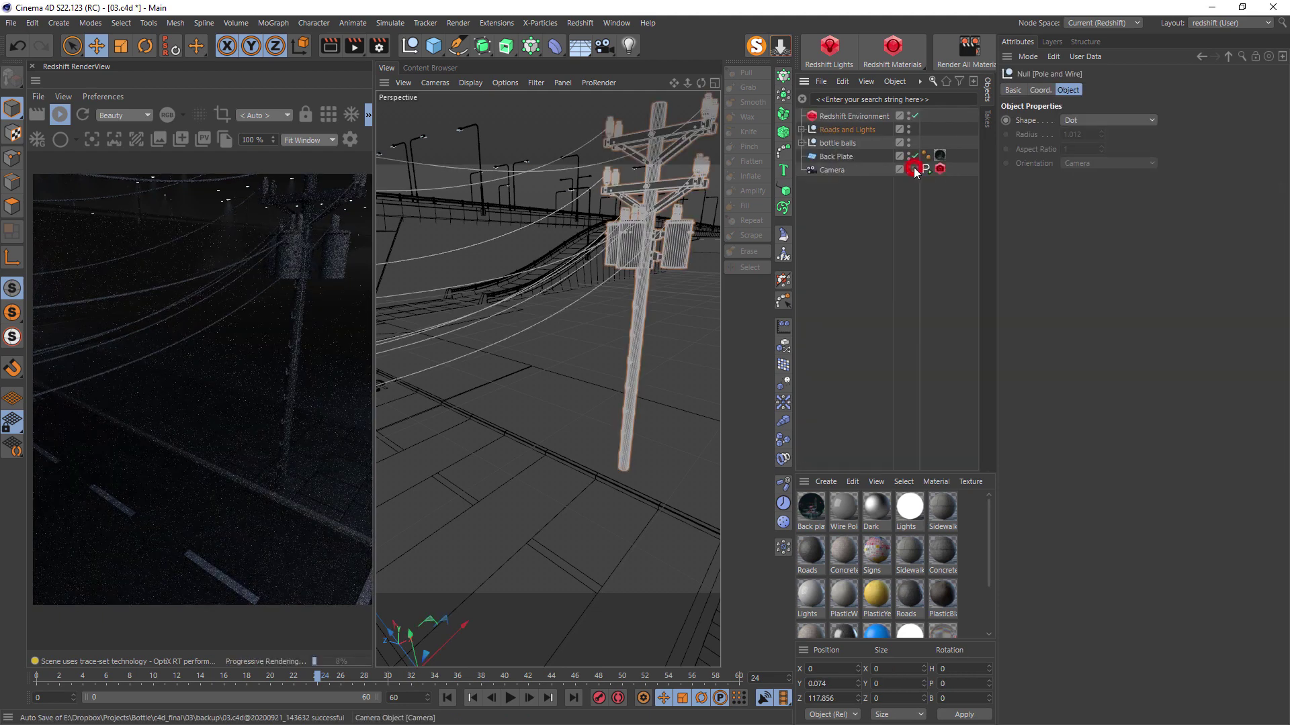
left_click(915, 170)
middle_click(537, 317)
middle_click(501, 304)
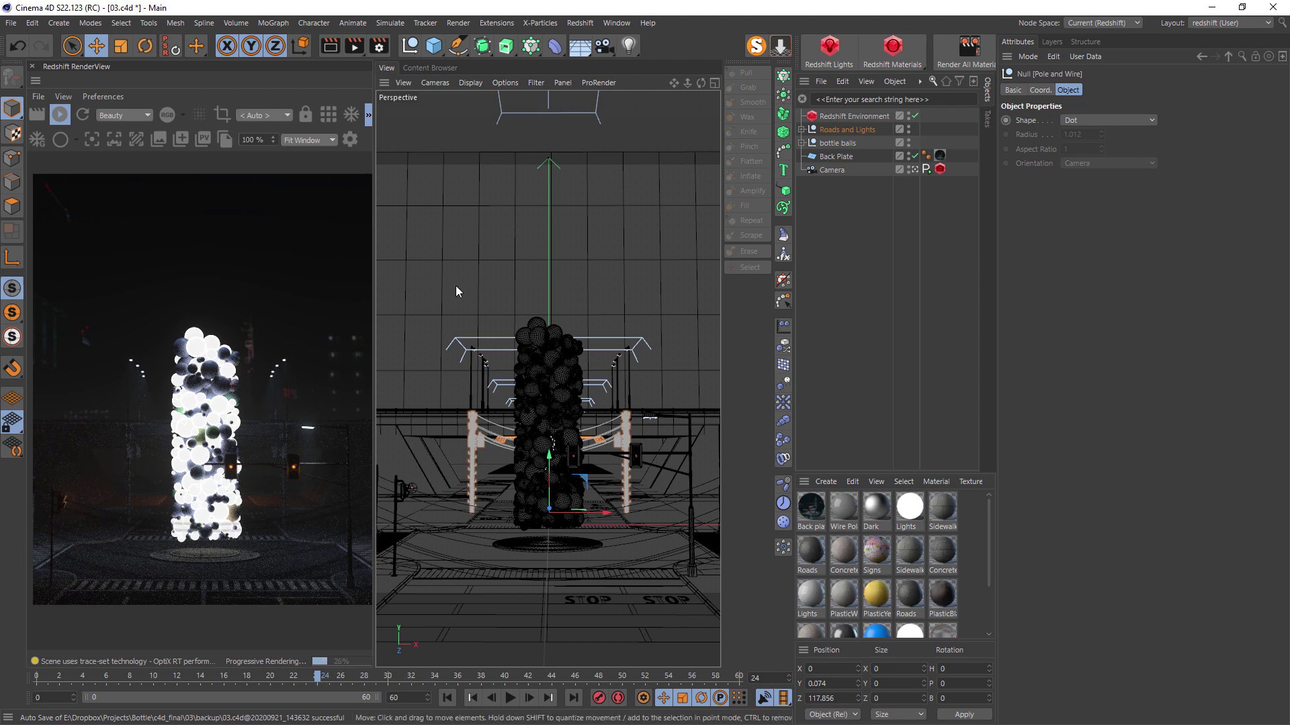
Create a new empty project and stop the Redshift live render.
left_click(11, 22)
left_click(42, 41)
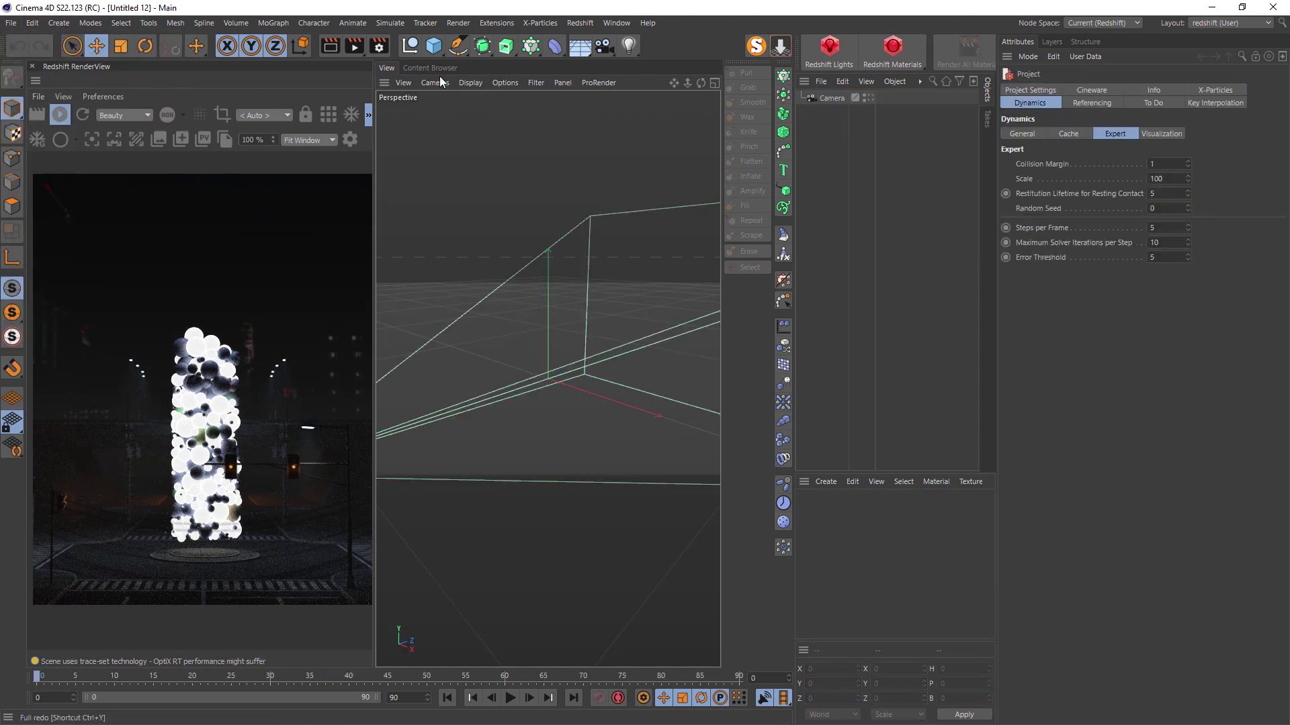
left_click(59, 114)
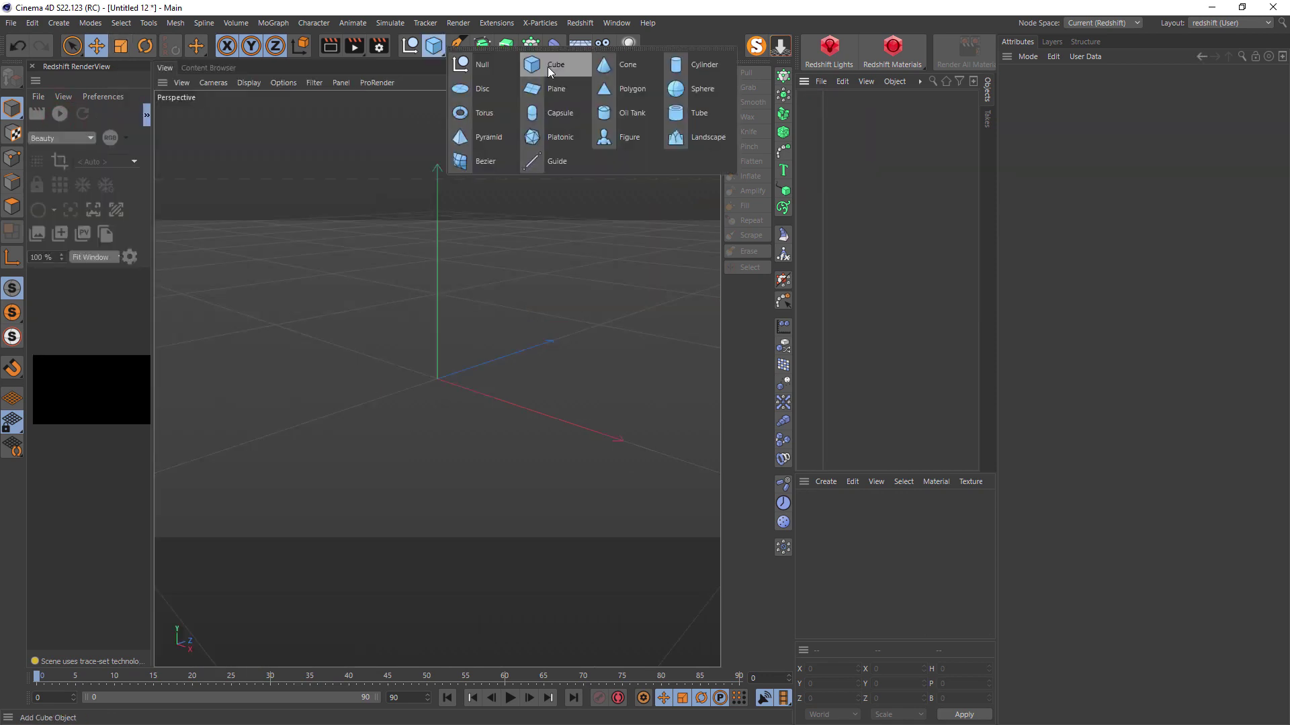
Build a container from a cube about 50 high and a tube above it with inner radius about 84 and height about 358.
left_click(547, 66)
left_click_drag(437, 314, 441, 360)
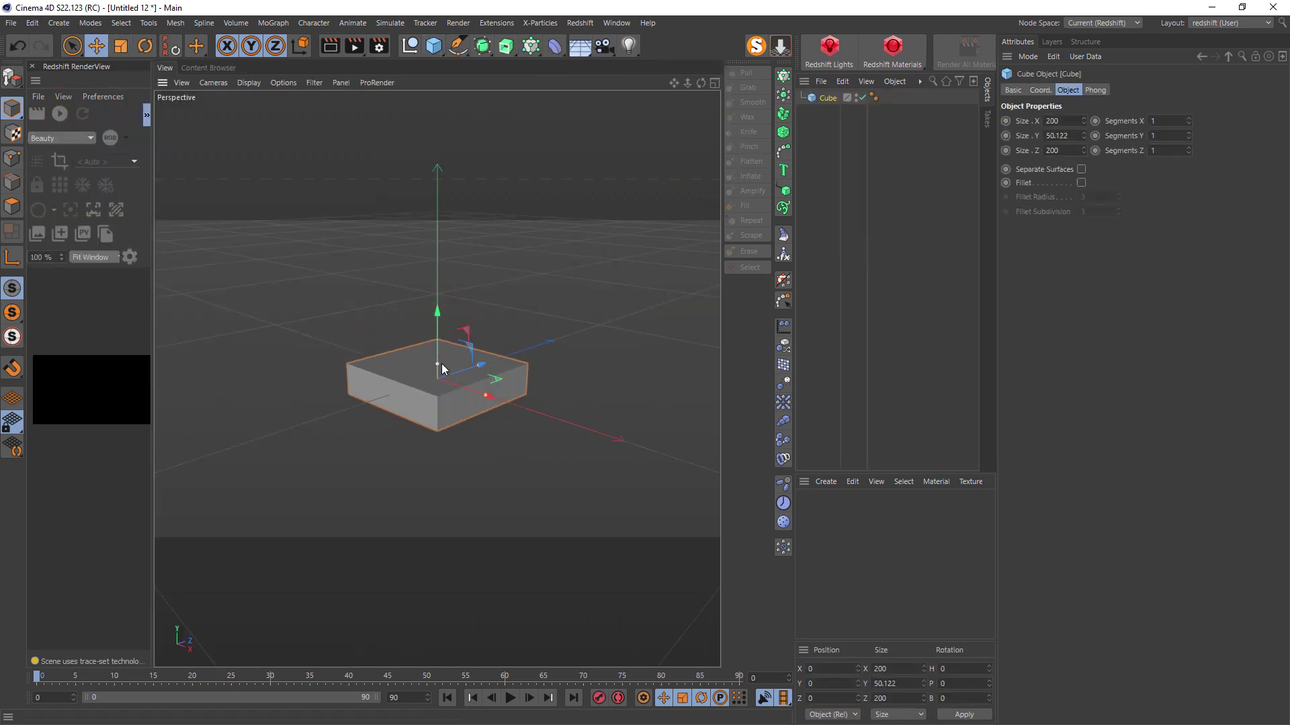
left_click_drag(433, 45, 650, 88)
left_click(699, 110)
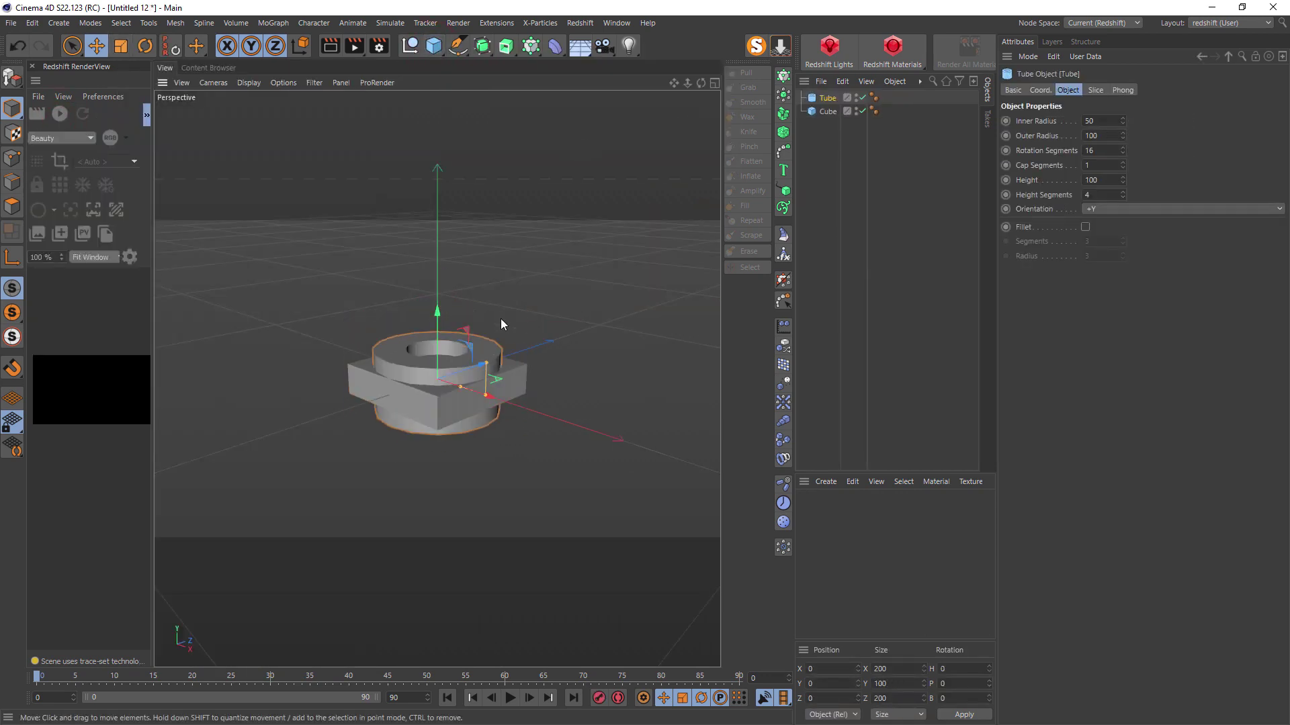
left_click_drag(462, 389, 501, 274)
left_click_drag(439, 320, 455, 204)
Apply Collider Body tags to both the tube and the cube.
left_click(828, 111, "shift")
right_click(828, 111)
mouse_move(940, 240)
left_click(1049, 270)
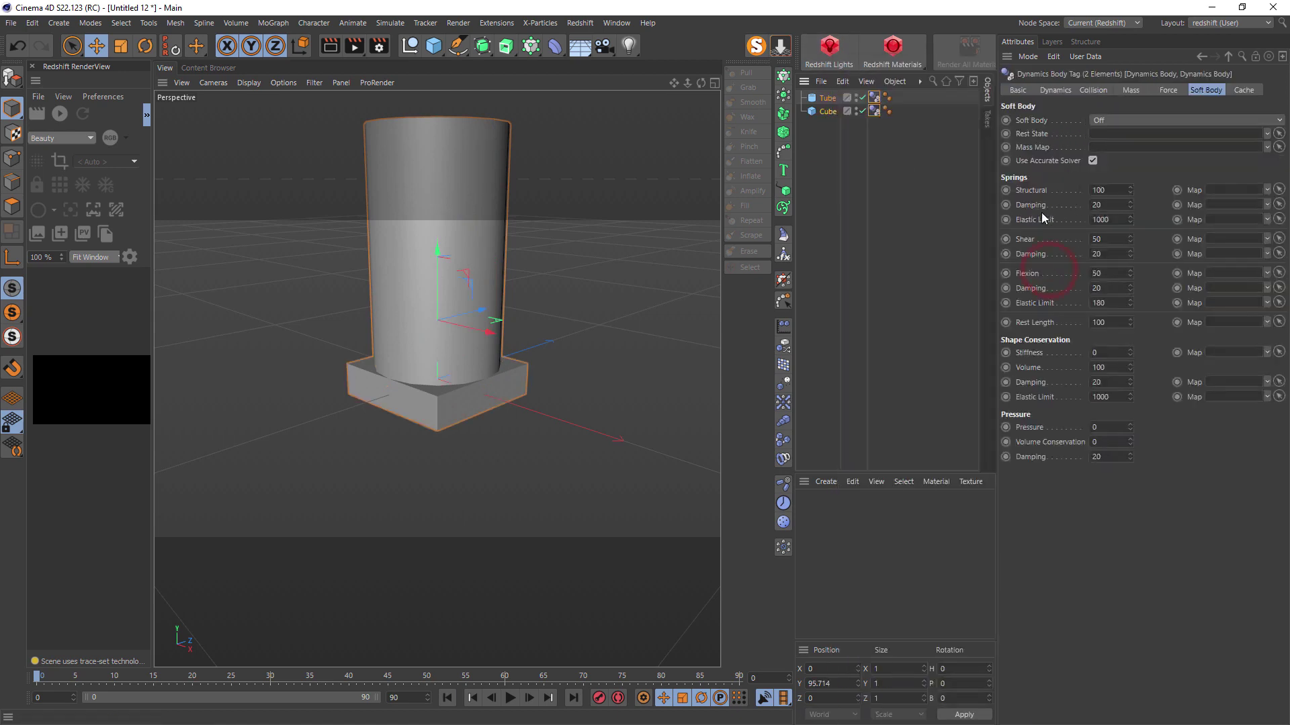
Set the tube collider's collision shape to Static Mesh and check the cube collider's collision settings.
left_click(1055, 90)
left_click(874, 98)
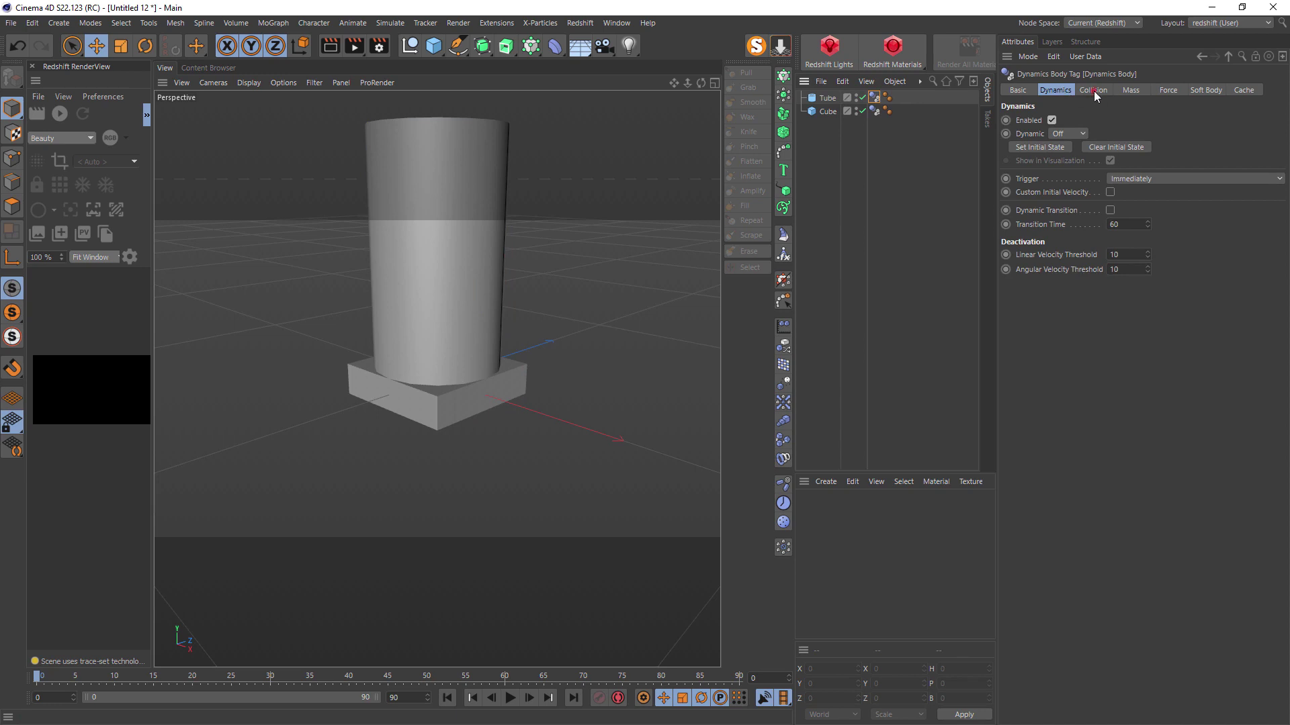
left_click(1093, 90)
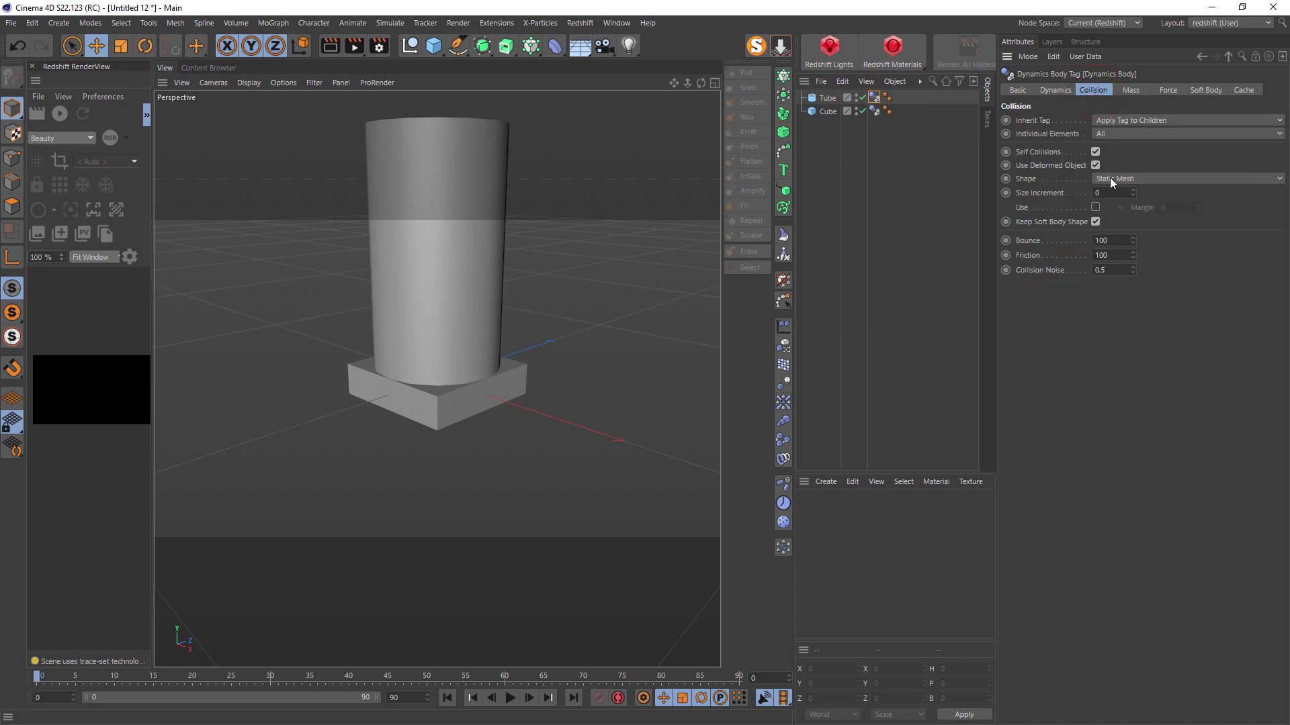
left_click_drag(453, 159, 456, 308, "alt")
scroll(427, 246, "up", 4)
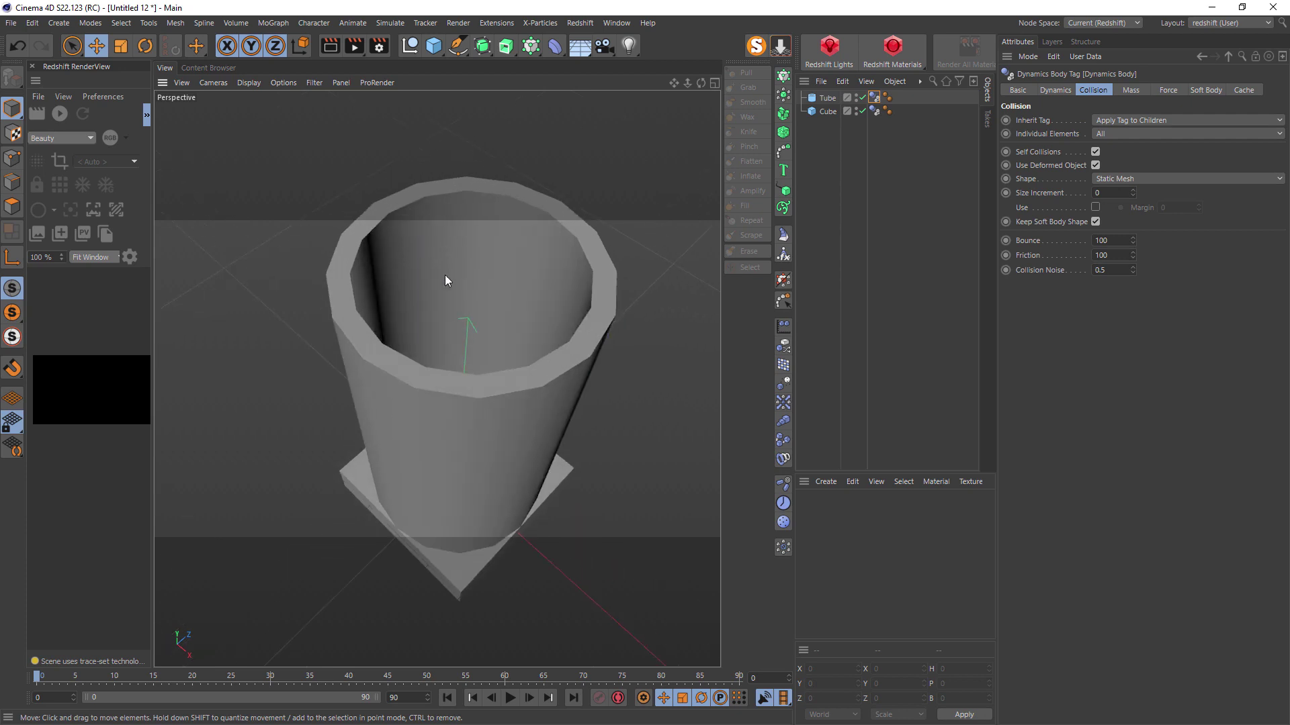
left_click(874, 111)
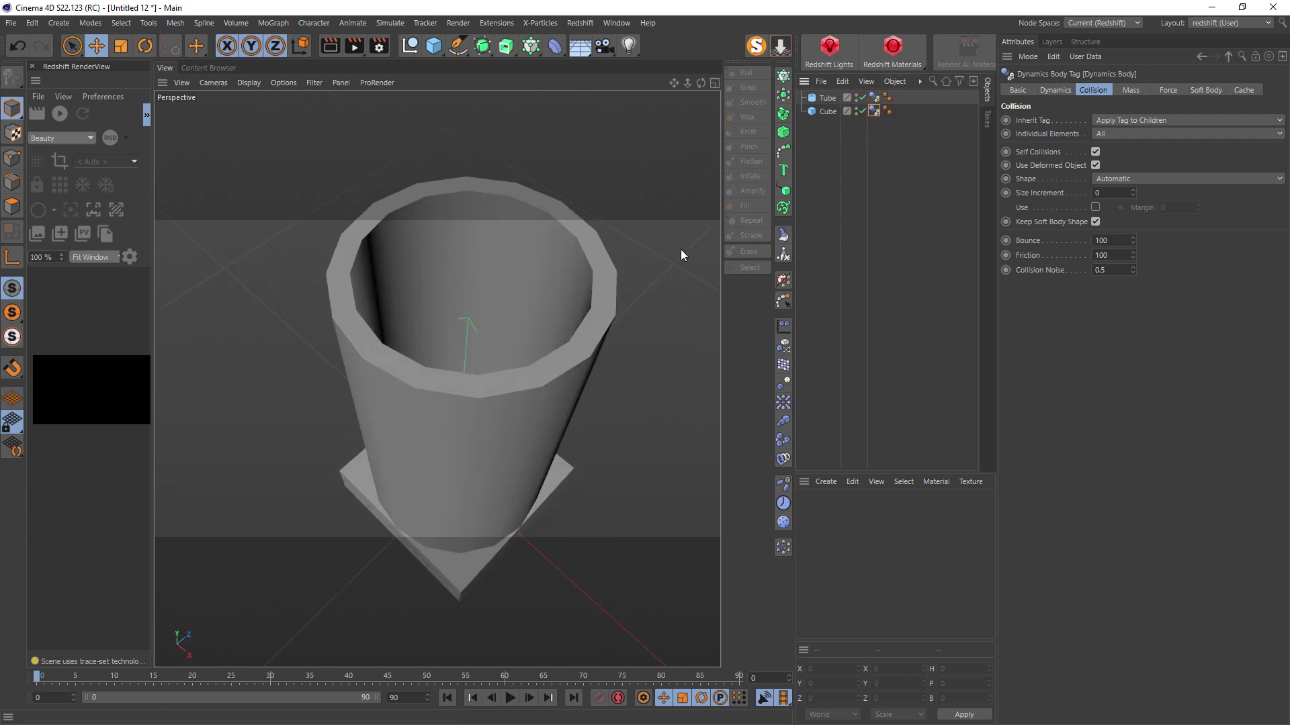
Switch to the Front view and add a particle Emitter to the scene.
middle_click(474, 333)
middle_click(579, 457)
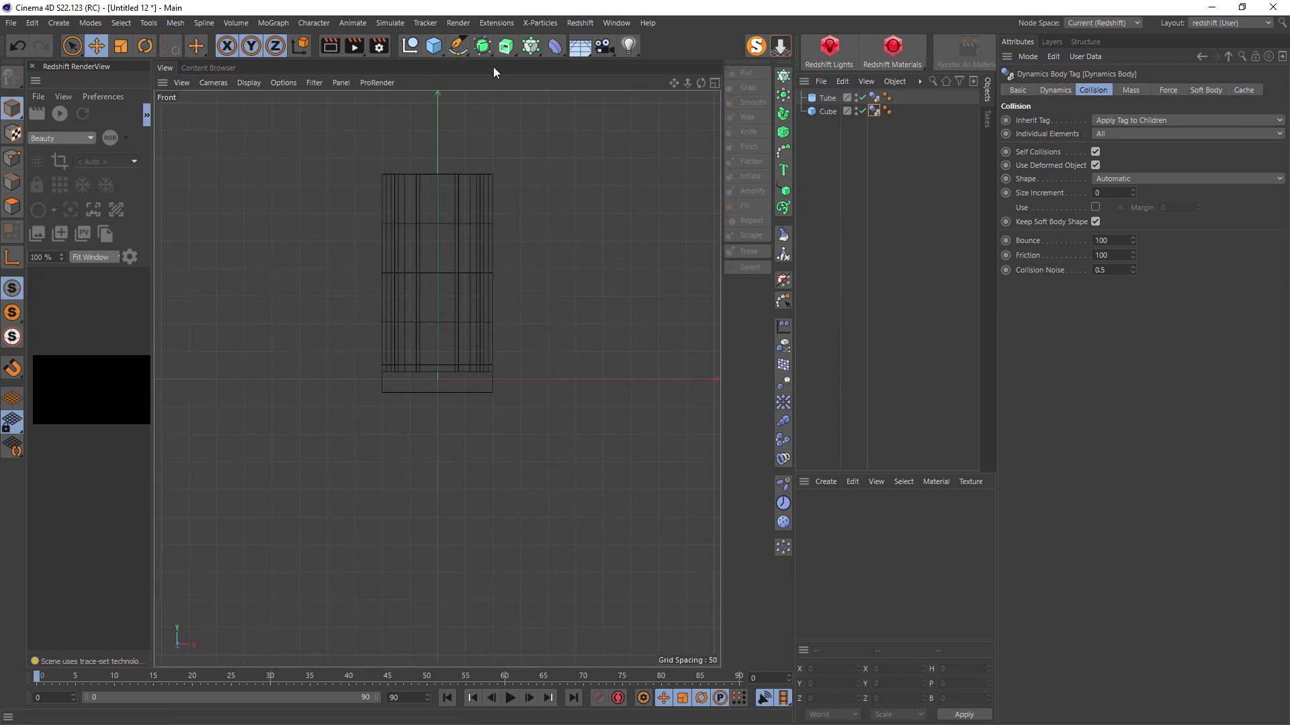
key("shift+c")
type("emit")
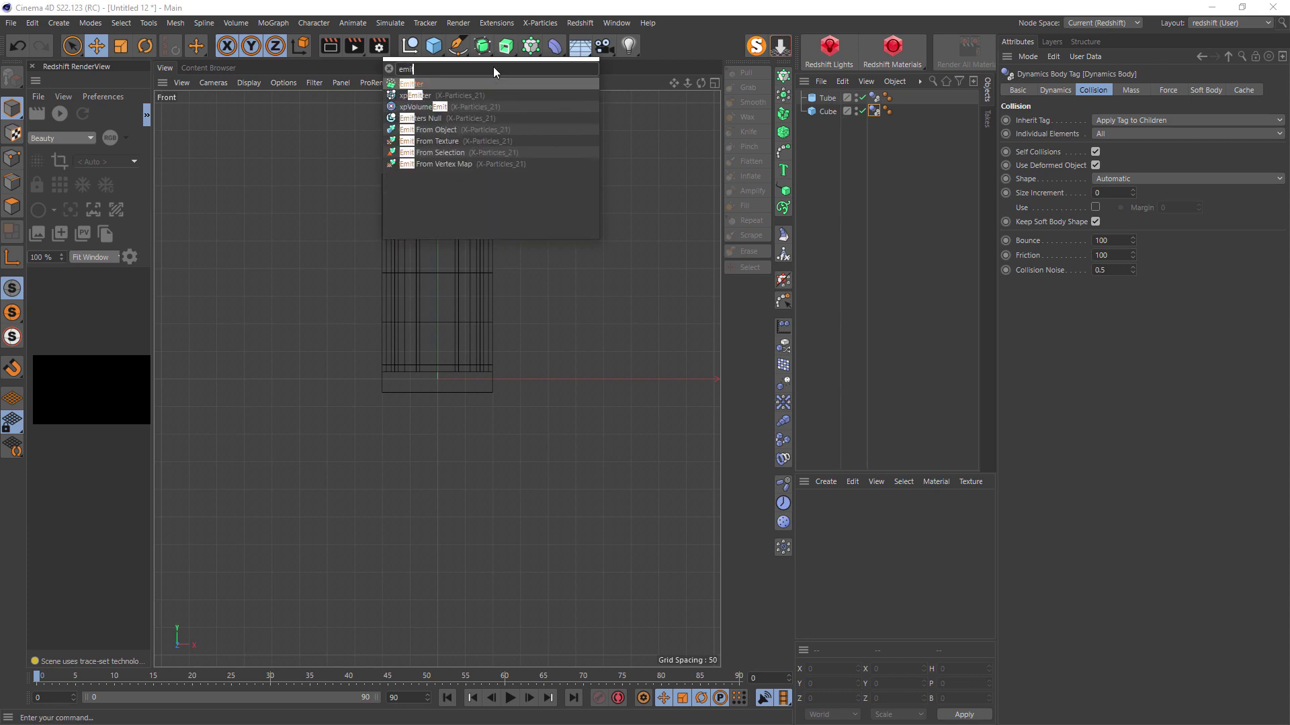
key("Return")
Add a Cloner and a Sphere to the scene.
type("c")
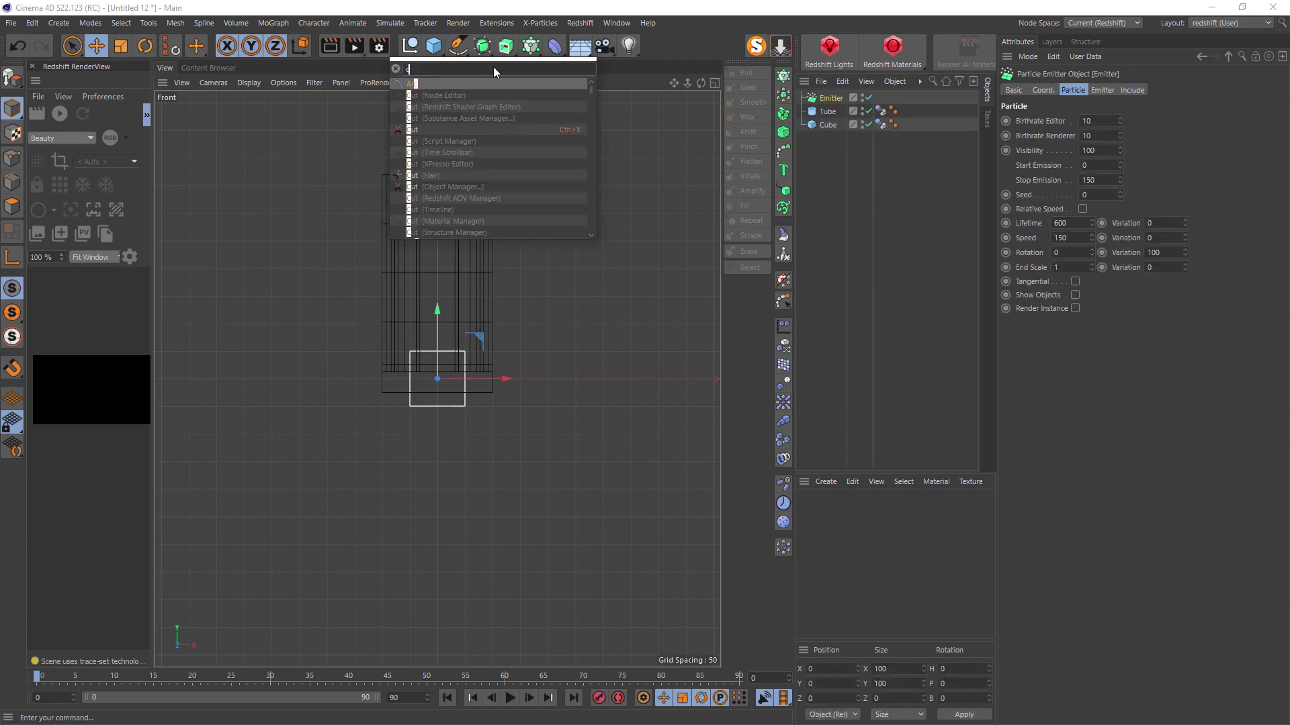
type("lon")
key("Return")
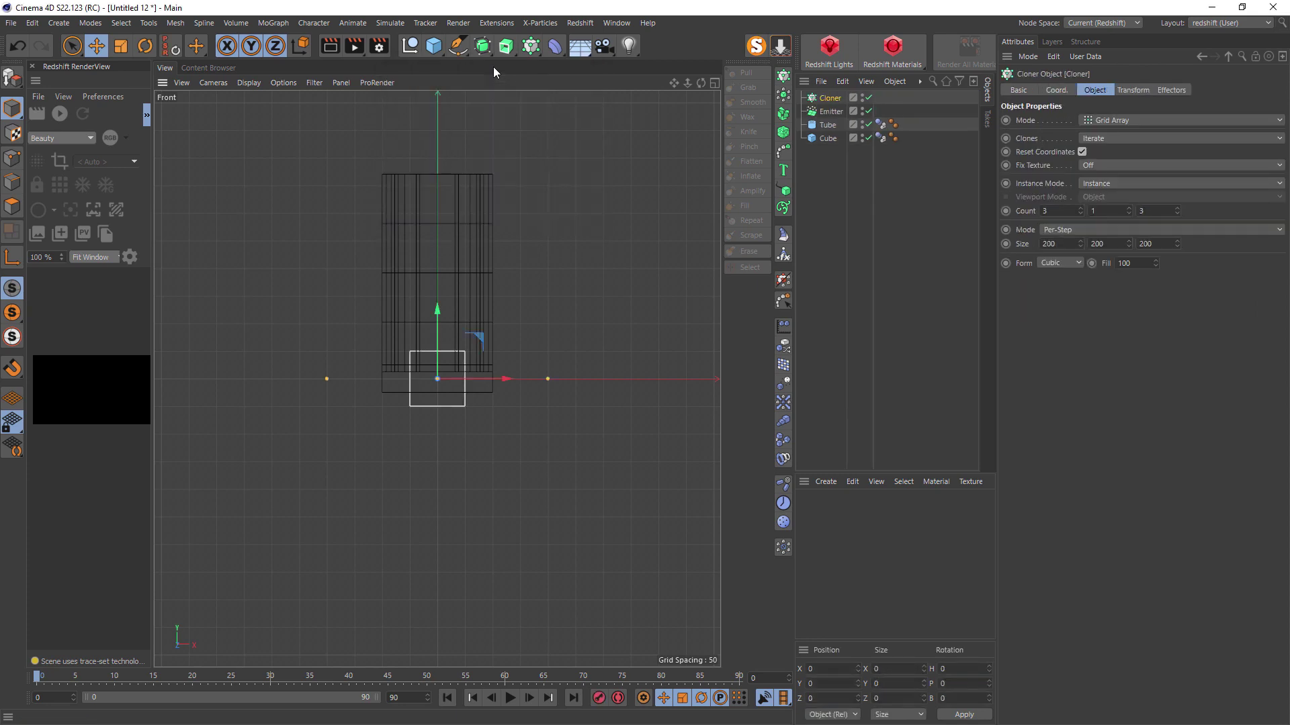
key("shift+c")
type("sph")
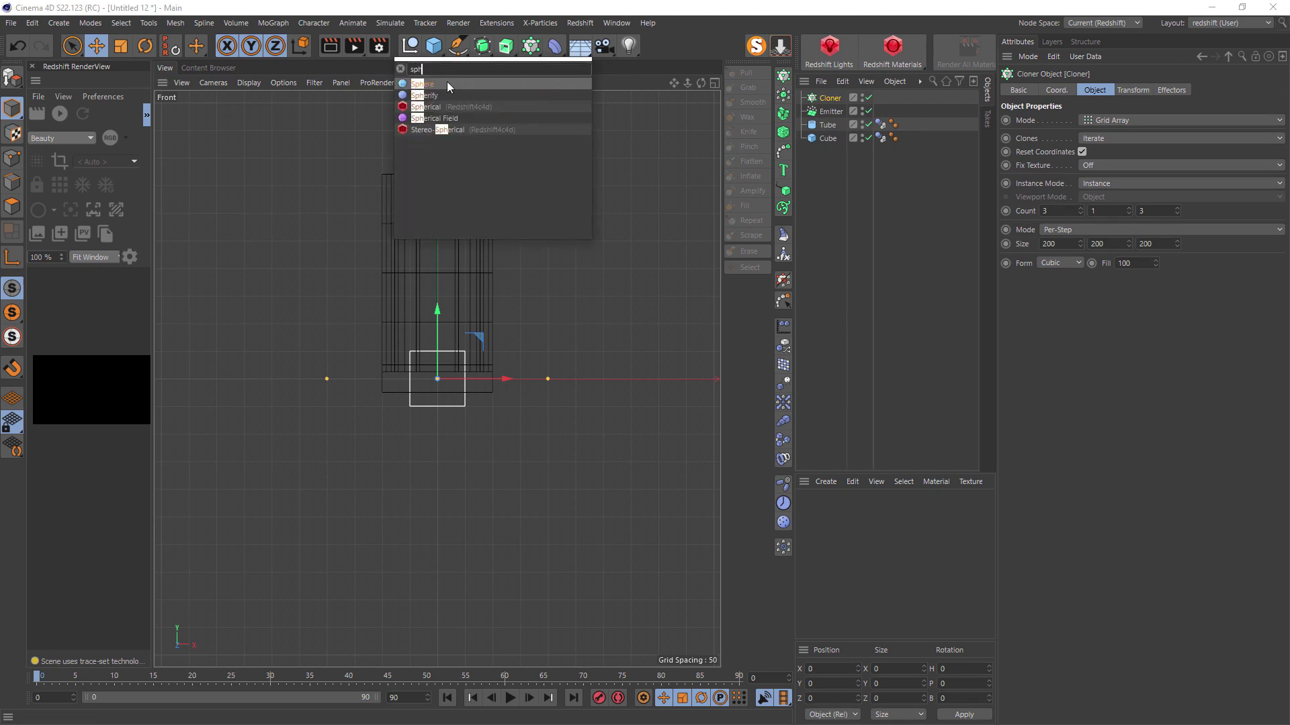
left_click(419, 85)
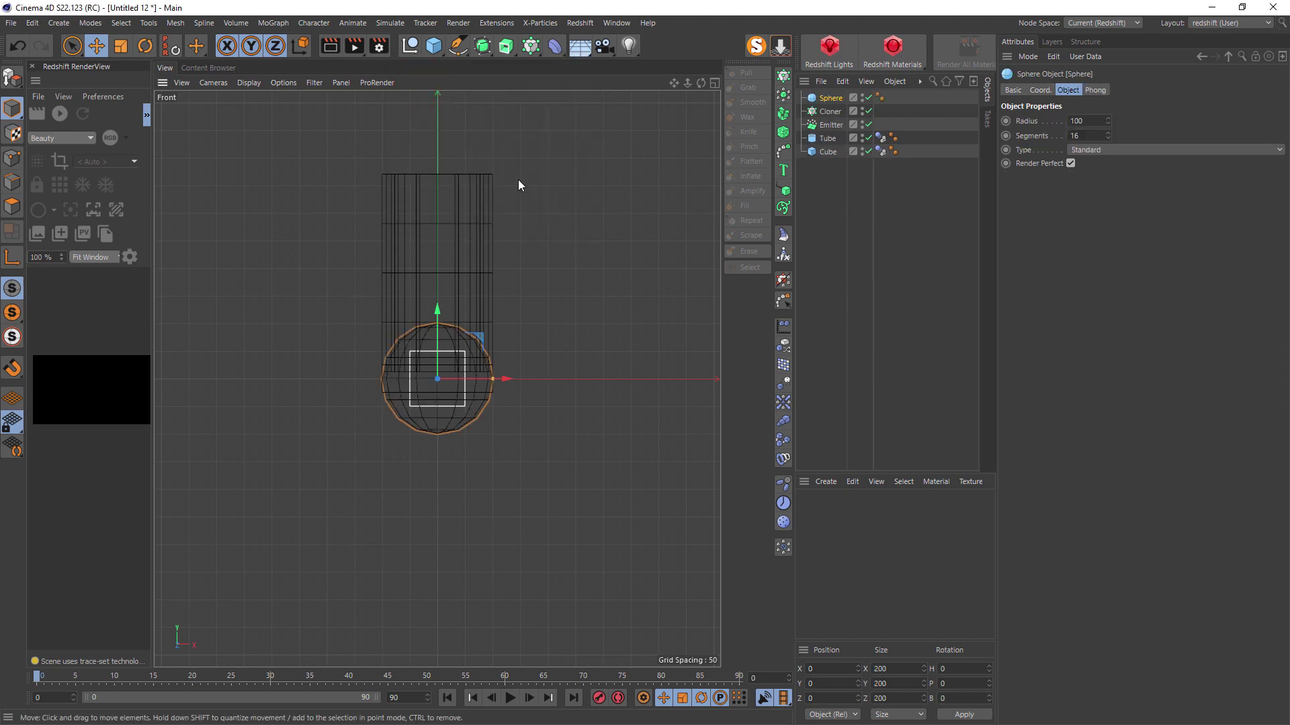
Duplicate the flat cube and raise the copy to about Y 390 to cap the upper end of the tube.
left_click(830, 125)
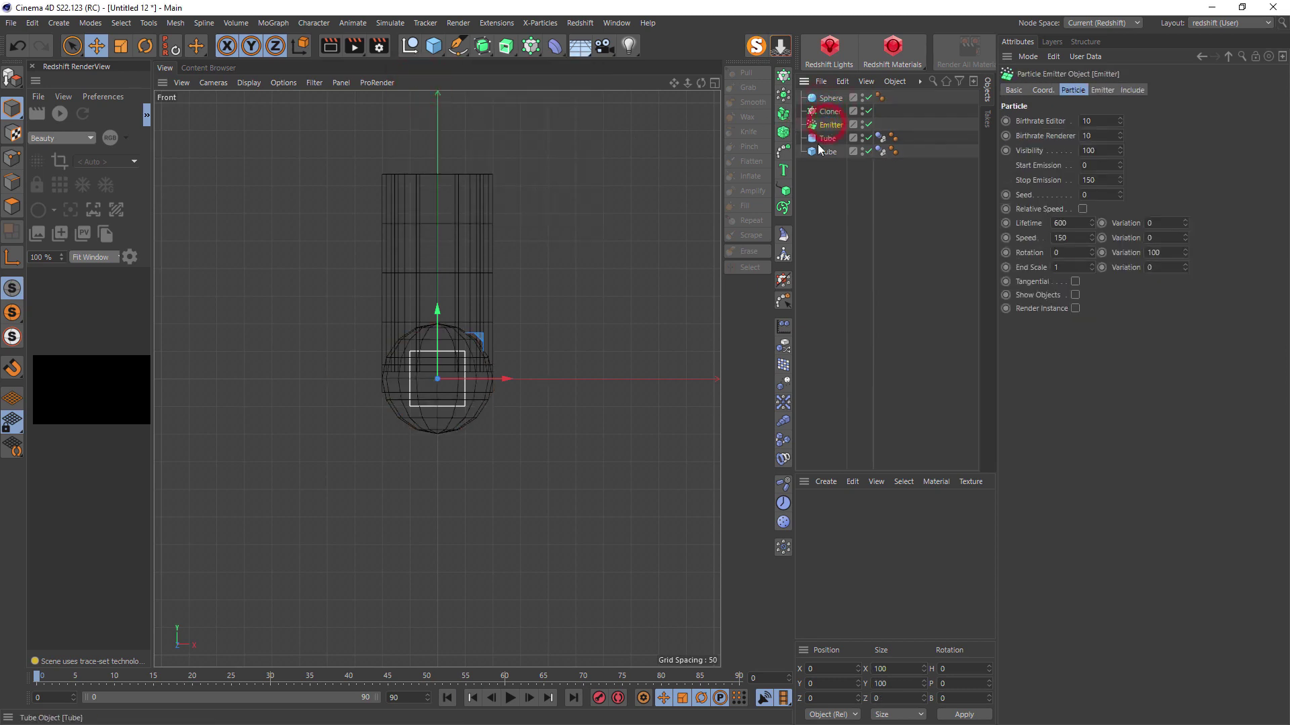
left_click(826, 138)
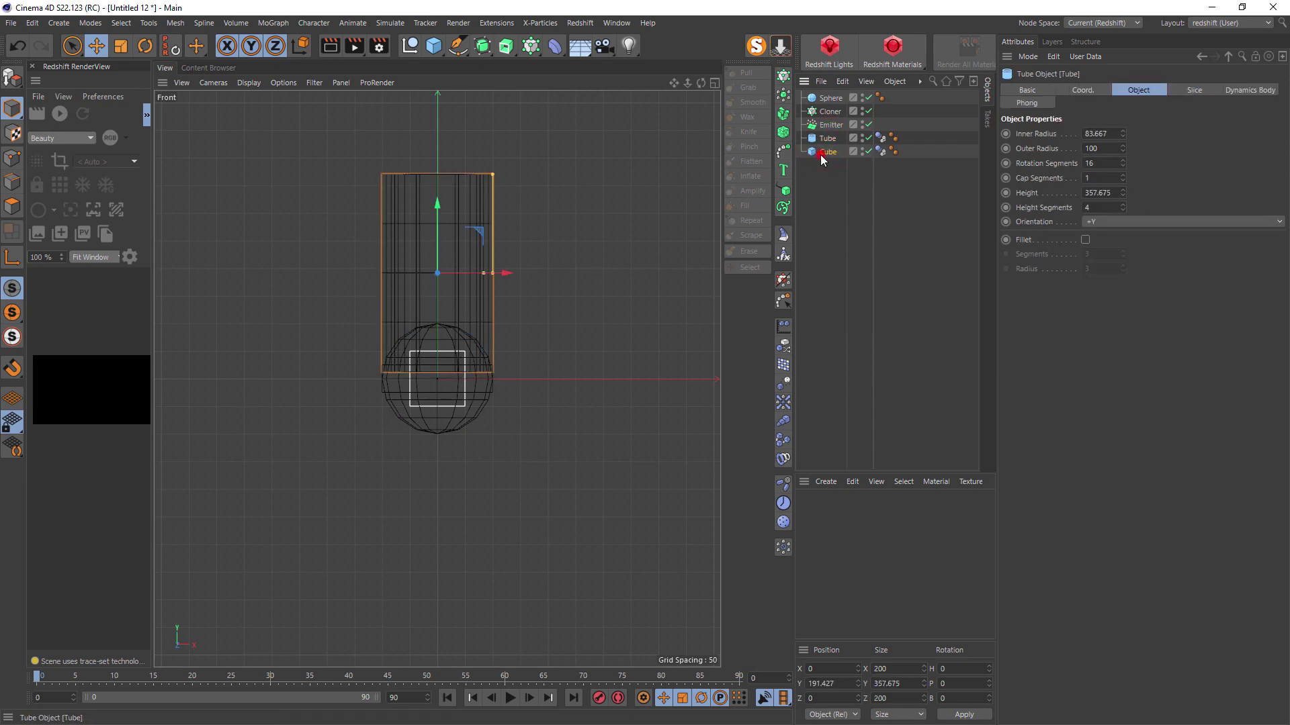
left_click(826, 152)
left_click_drag(430, 332, 441, 99)
key("ctrl+z")
left_click_drag(441, 333, 421, 119, "ctrl")
left_click_drag(831, 98, 819, 147)
left_click(828, 153)
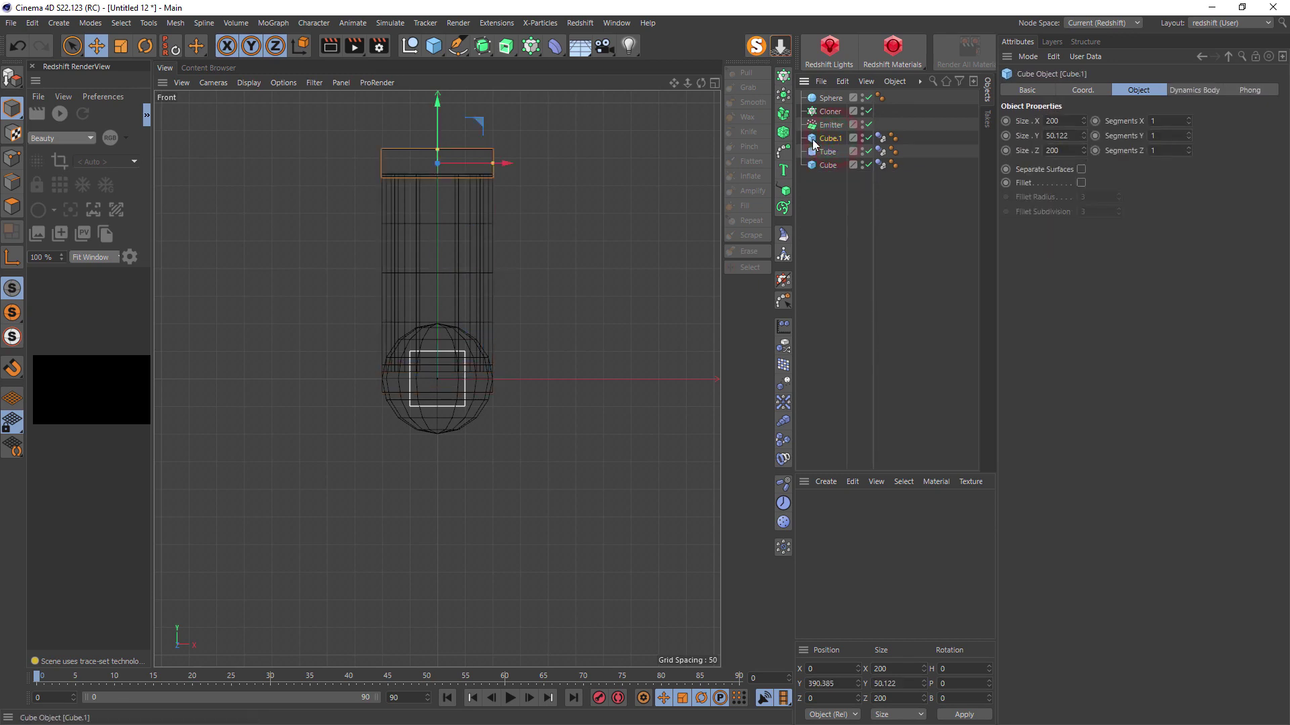
Rotate the emitter to a pitch of -90 so it faces downwards and move it to about Y 46.
left_click(827, 126)
key("r")
left_click_drag(437, 340, 458, 210)
key("e")
left_click_drag(435, 412, 434, 387)
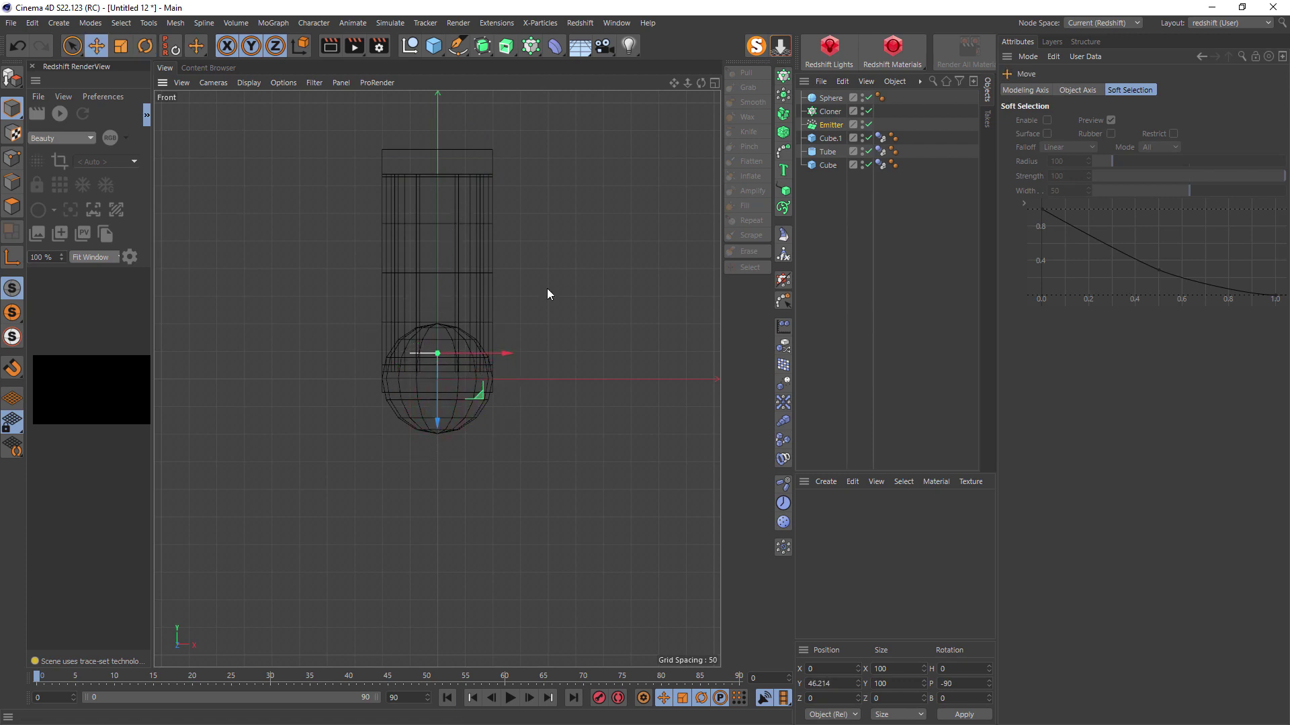
Hide the tube in the viewport and keyframe the emitter from about Y 30 at frame 0 to about Y 328 at frame 60.
left_click(863, 149)
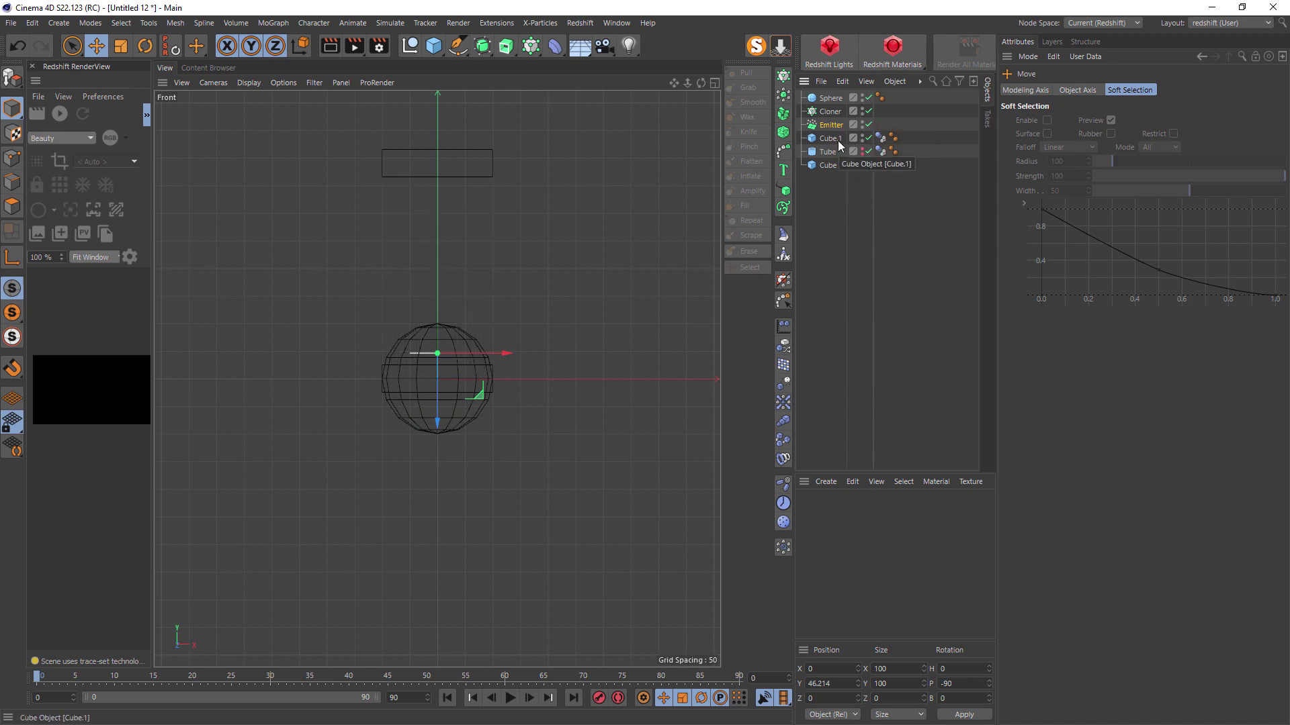
left_click(831, 125)
mouse_move(433, 370)
left_mouse_down()
mouse_move(426, 194)
mouse_move(417, 379)
left_mouse_up()
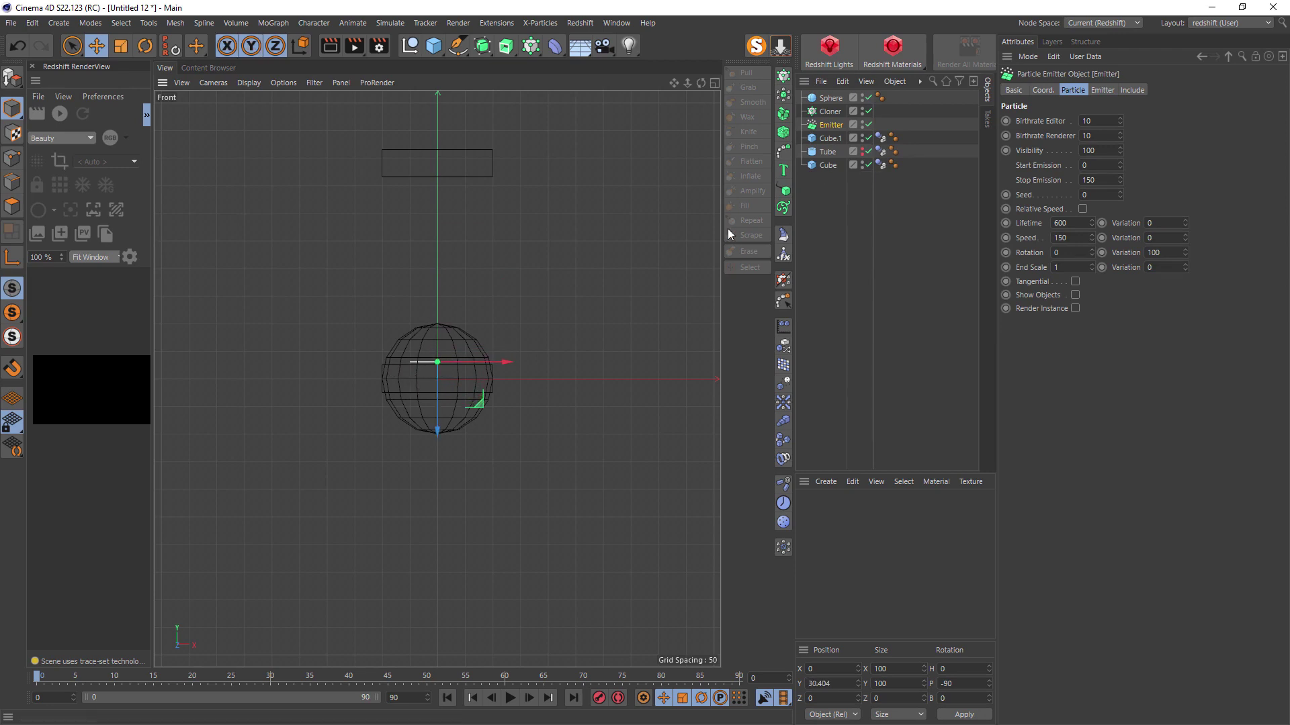
left_click(600, 699)
left_click_drag(414, 416, 413, 255)
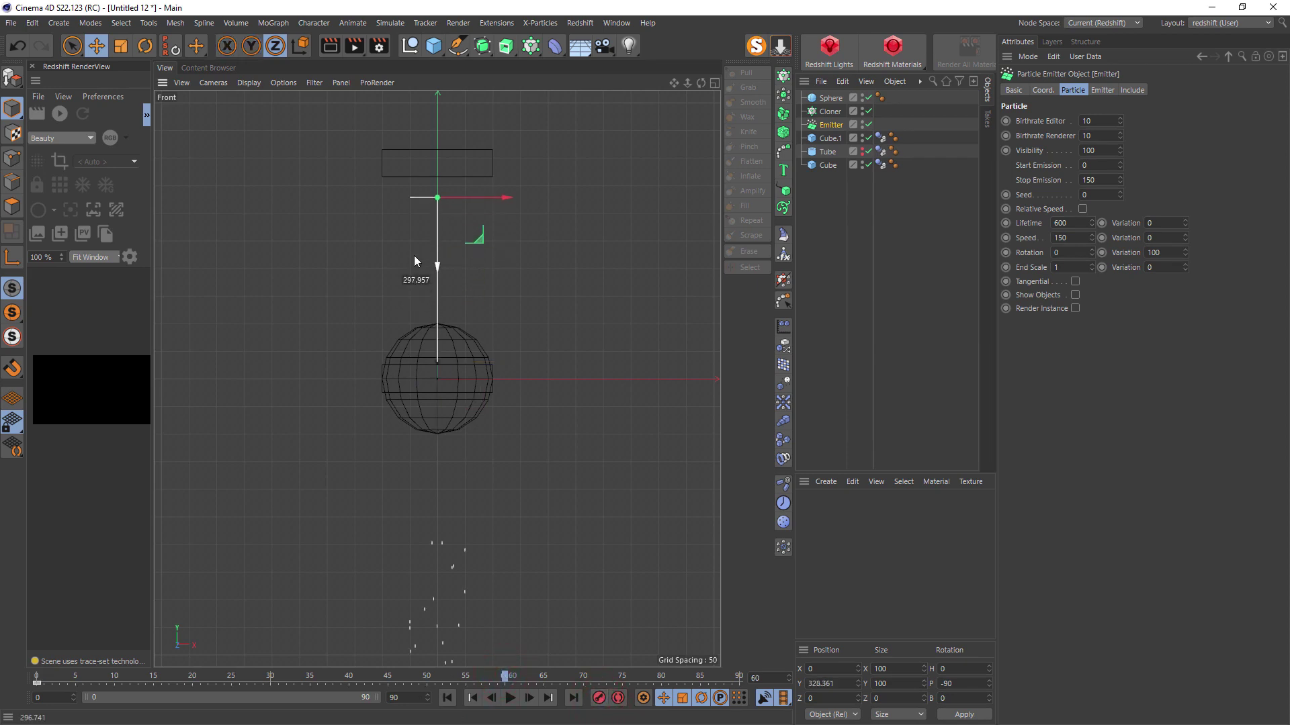
left_click(599, 698)
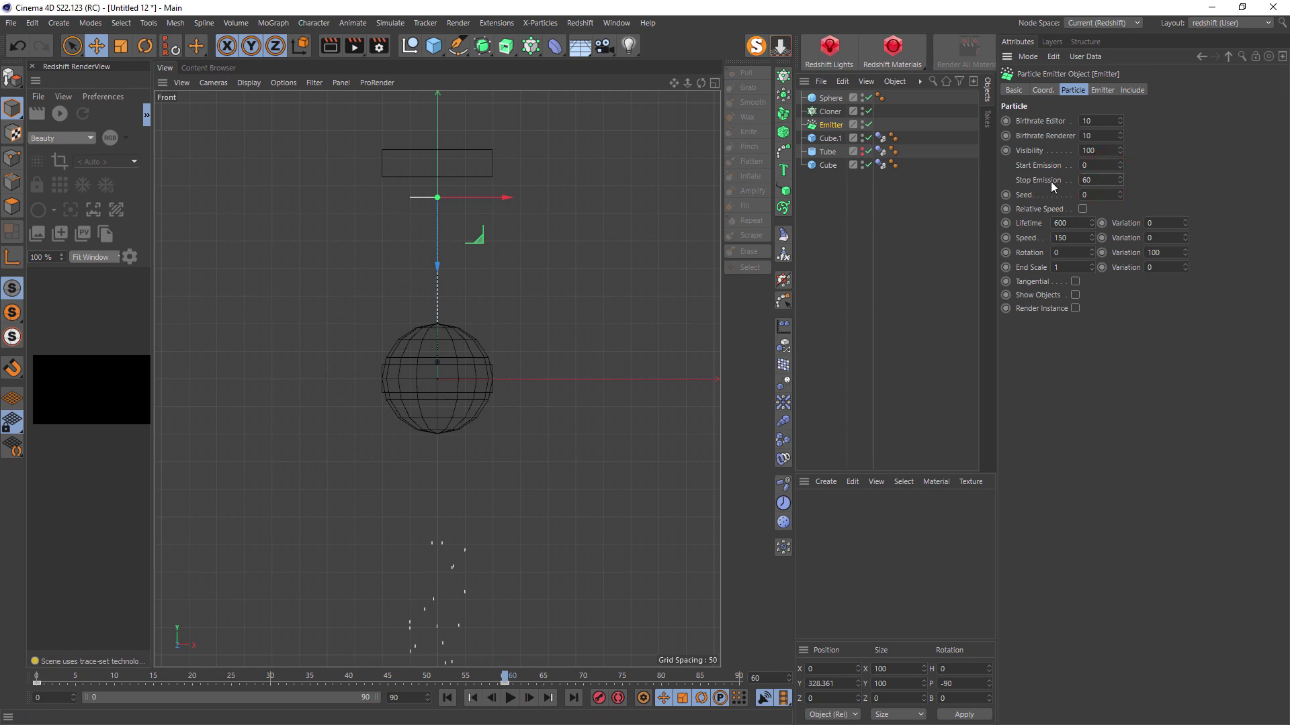
Set the emitter's editor and renderer birthrates to 20 and its stop emission to 55, and preview the particles.
left_click(1100, 180)
type("20")
key("Tab")
type("20")
left_click(451, 697)
left_click(508, 700)
left_click(507, 700)
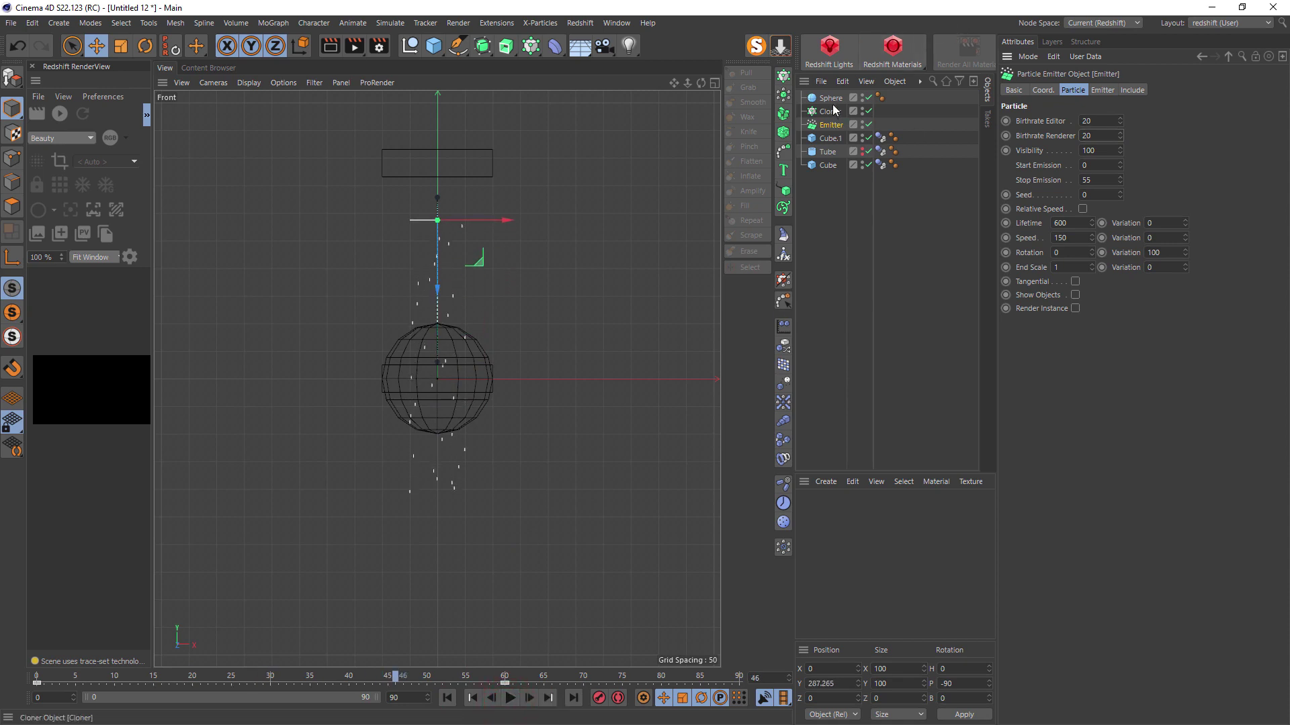
Make the sphere a child of the Cloner and set its radius to 20.
left_click_drag(833, 100, 836, 114)
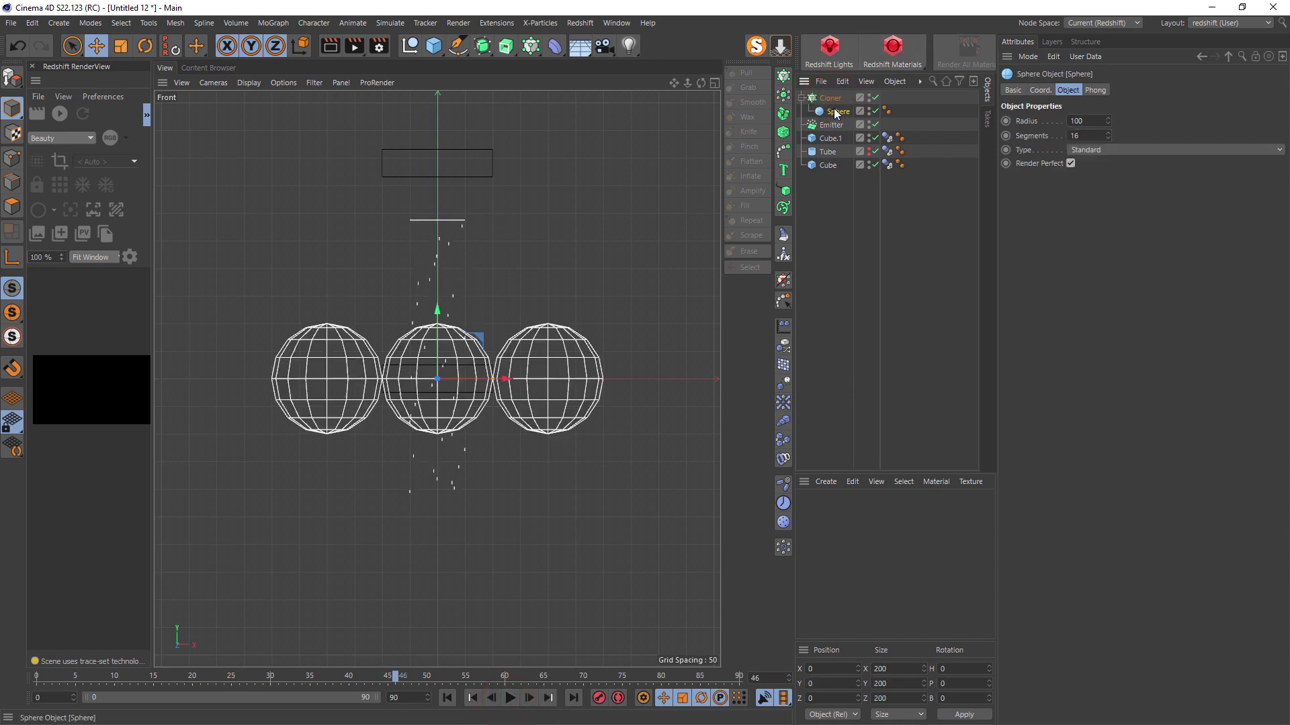
double_click(1083, 121)
type("20")
key("Return")
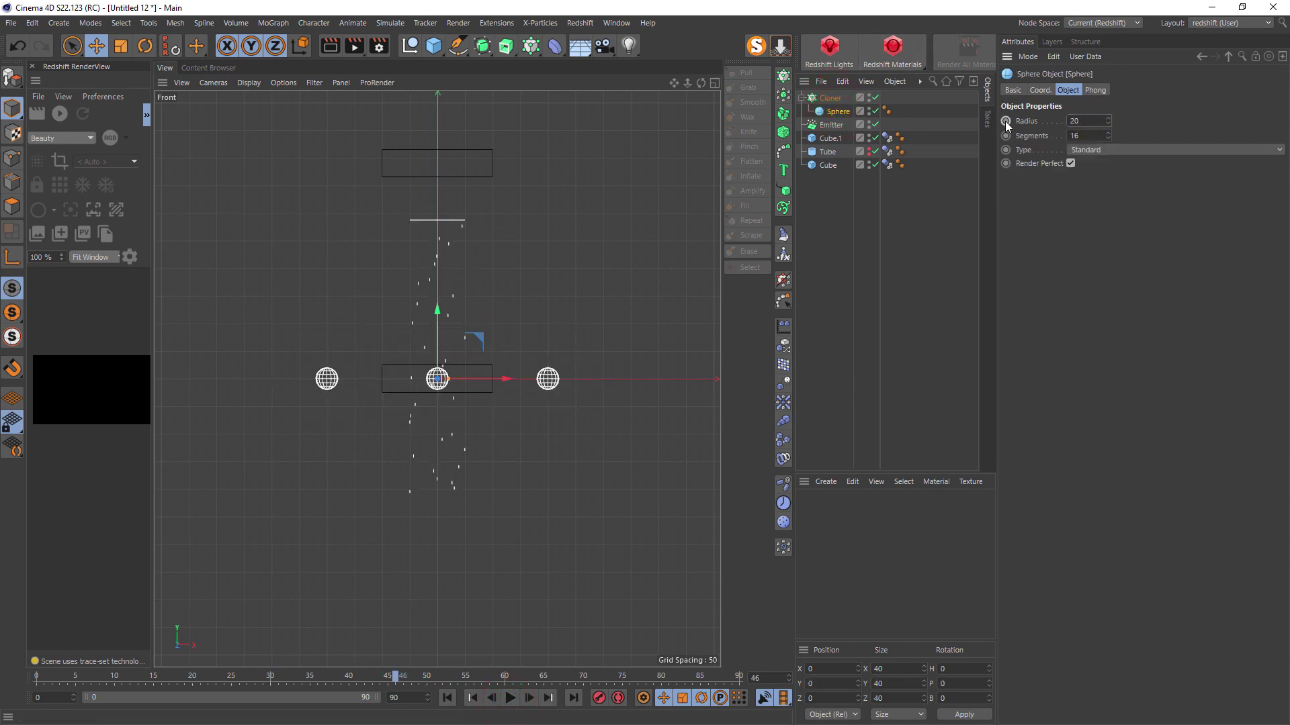
Add a Rigid Body simulation tag to the Cloner.
left_click(830, 98)
right_click(831, 98)
mouse_move(930, 239)
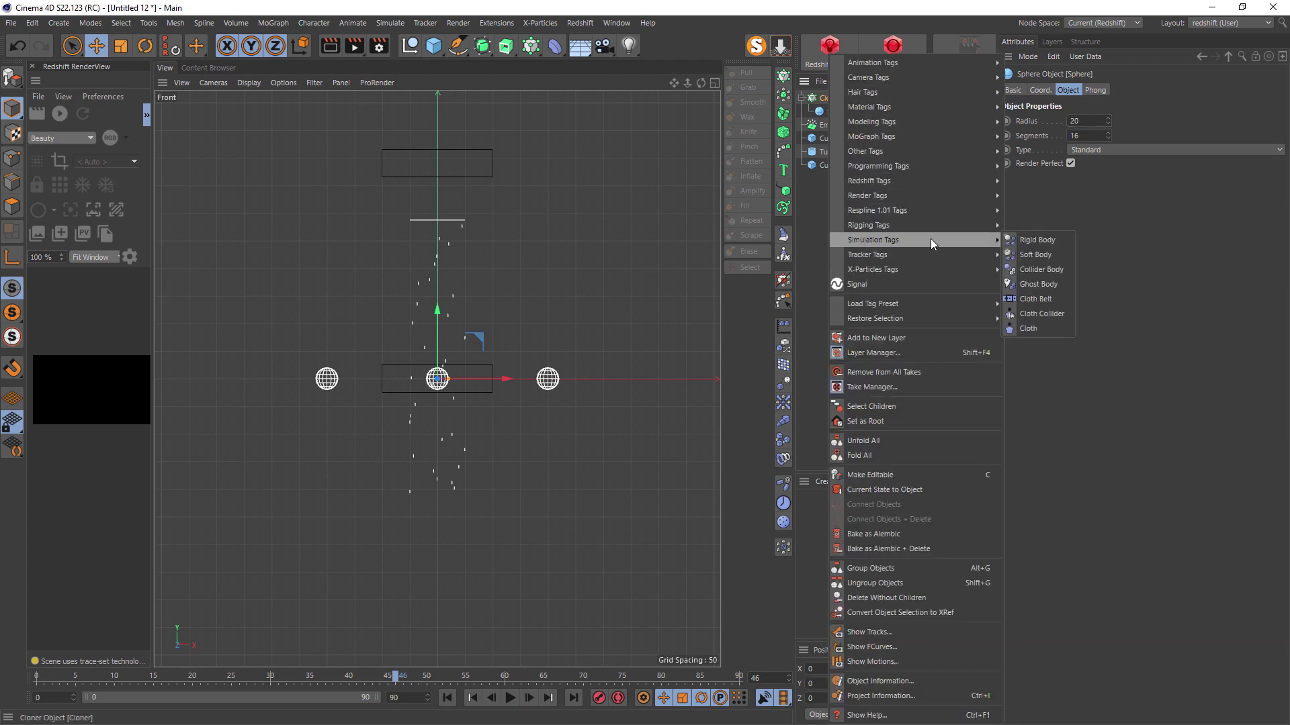
left_click(1042, 243)
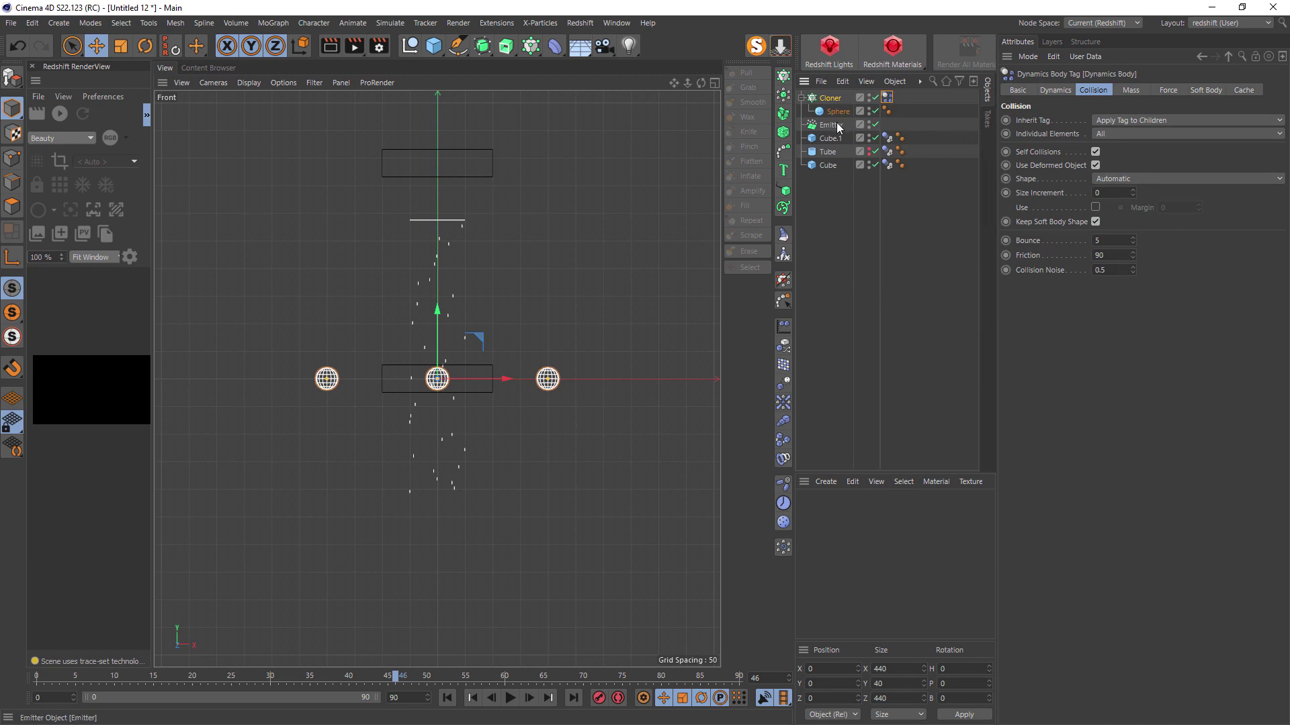
Set the Cloner to Object mode with the Emitter as its source object and preview the simulation.
left_click(830, 98)
left_click(1100, 133)
left_click(1102, 134)
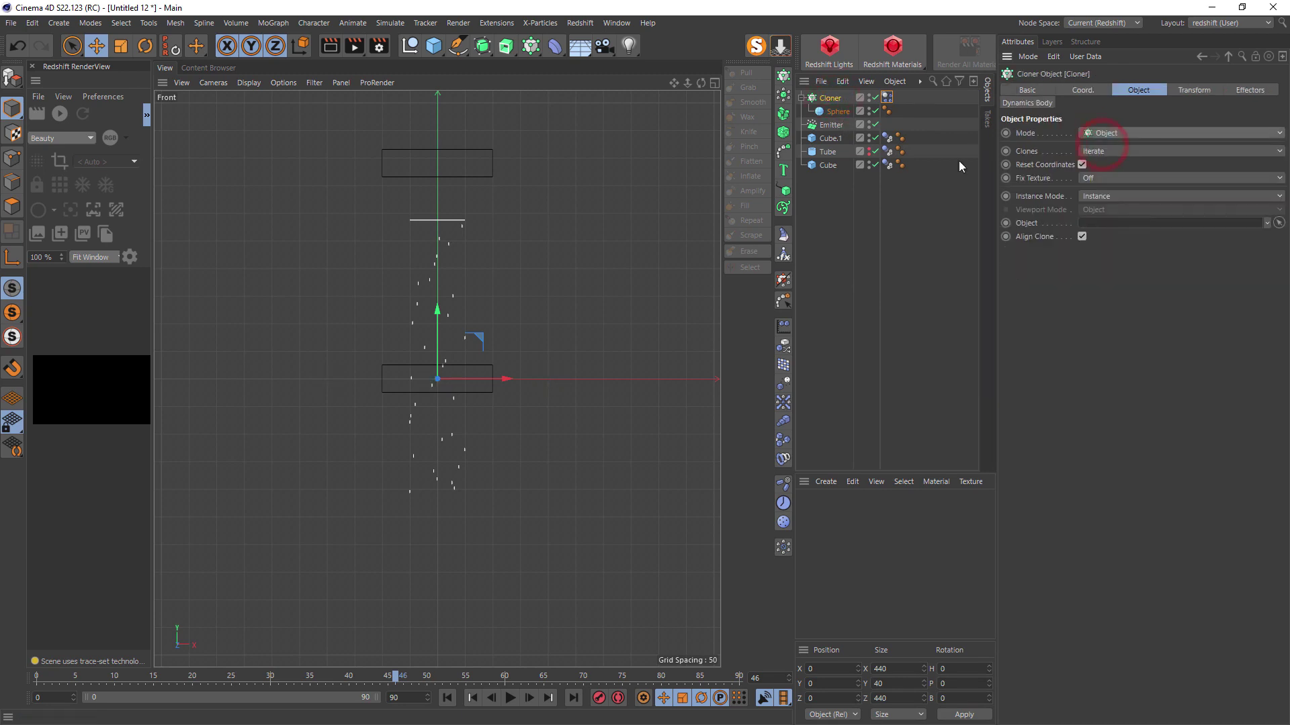
left_click_drag(832, 125, 1145, 230)
left_click(510, 698)
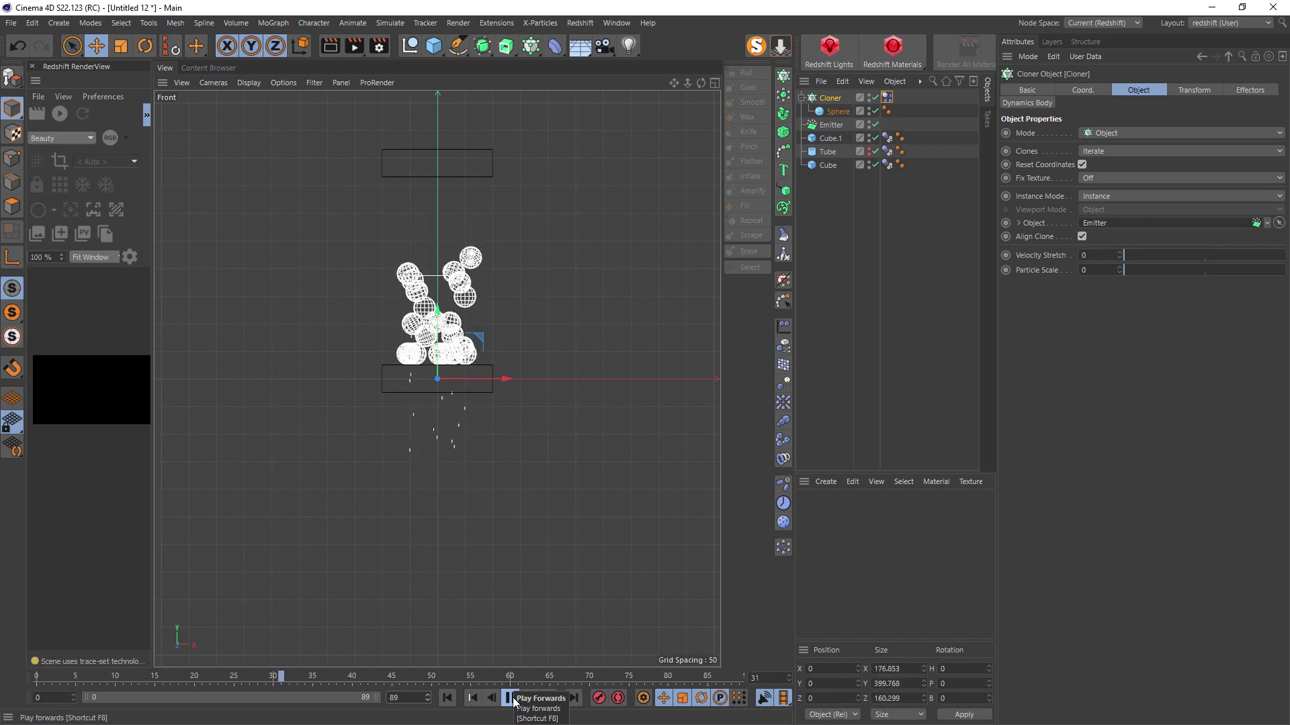
left_click(512, 698)
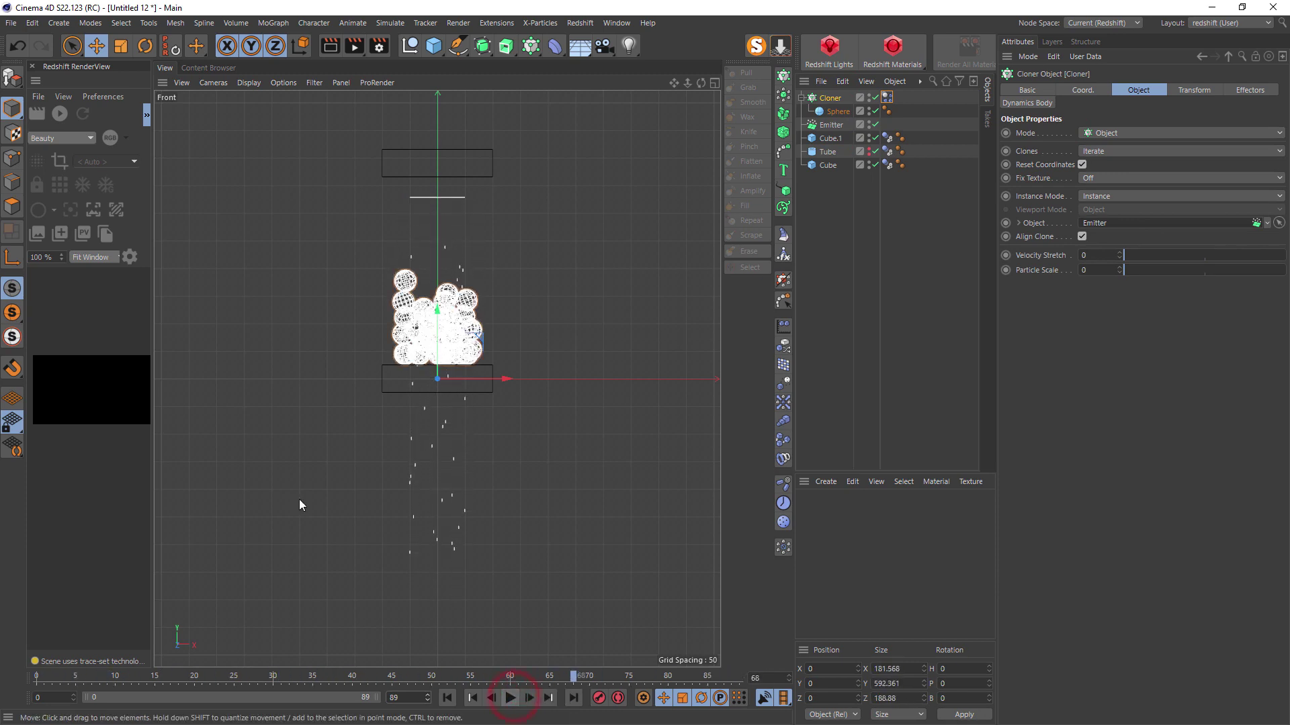
Raise the emitter's starting position slightly at frame 0 and set the cloned sphere's radius to 10.
left_click(448, 698)
left_click(833, 126)
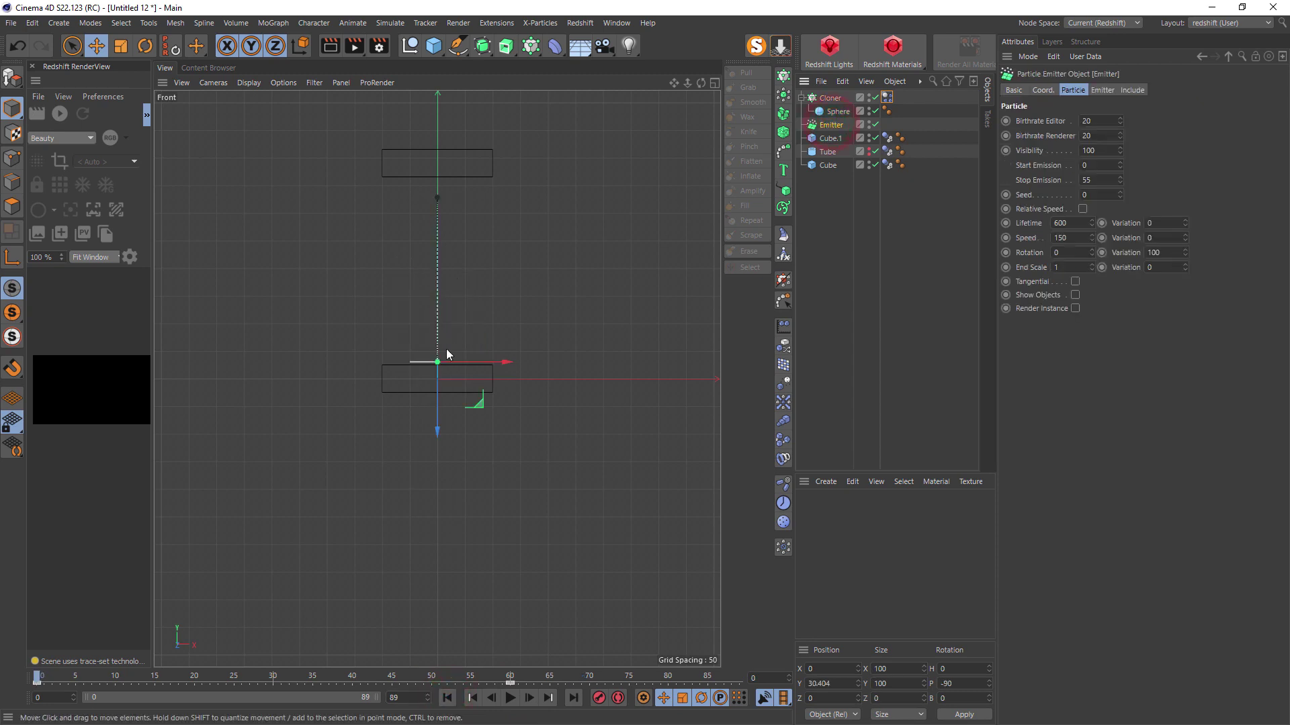
left_click_drag(439, 400, 441, 385)
left_click(833, 112)
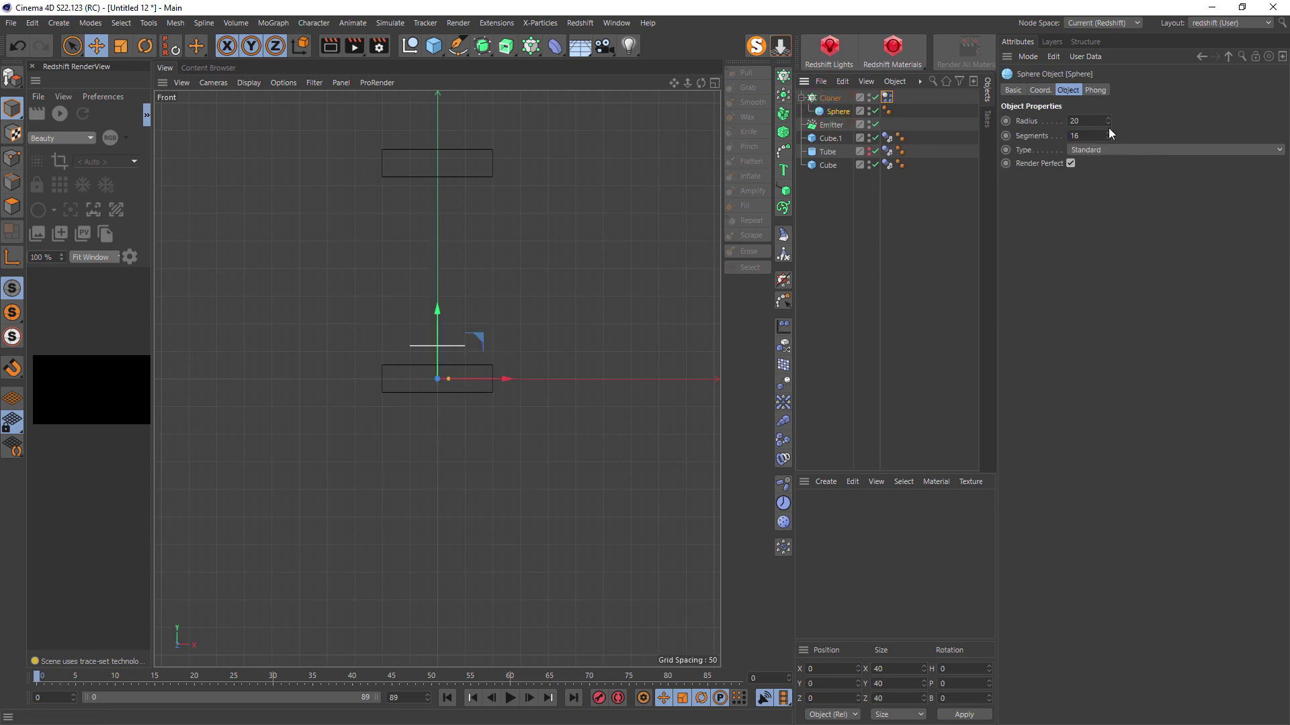
Add a Random effector to the Cloner, switch it from position to uniform scale variation, and preview the simulation.
left_click(831, 98)
left_click(784, 366)
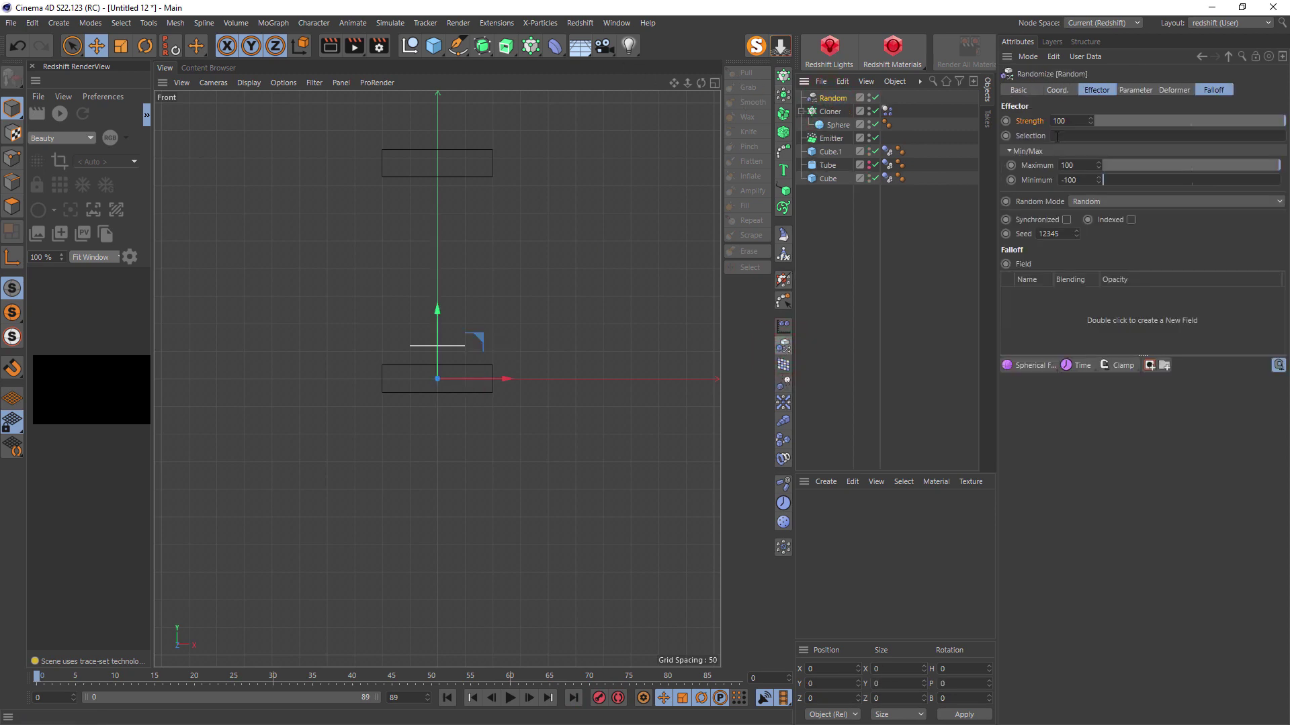
left_click(1135, 90)
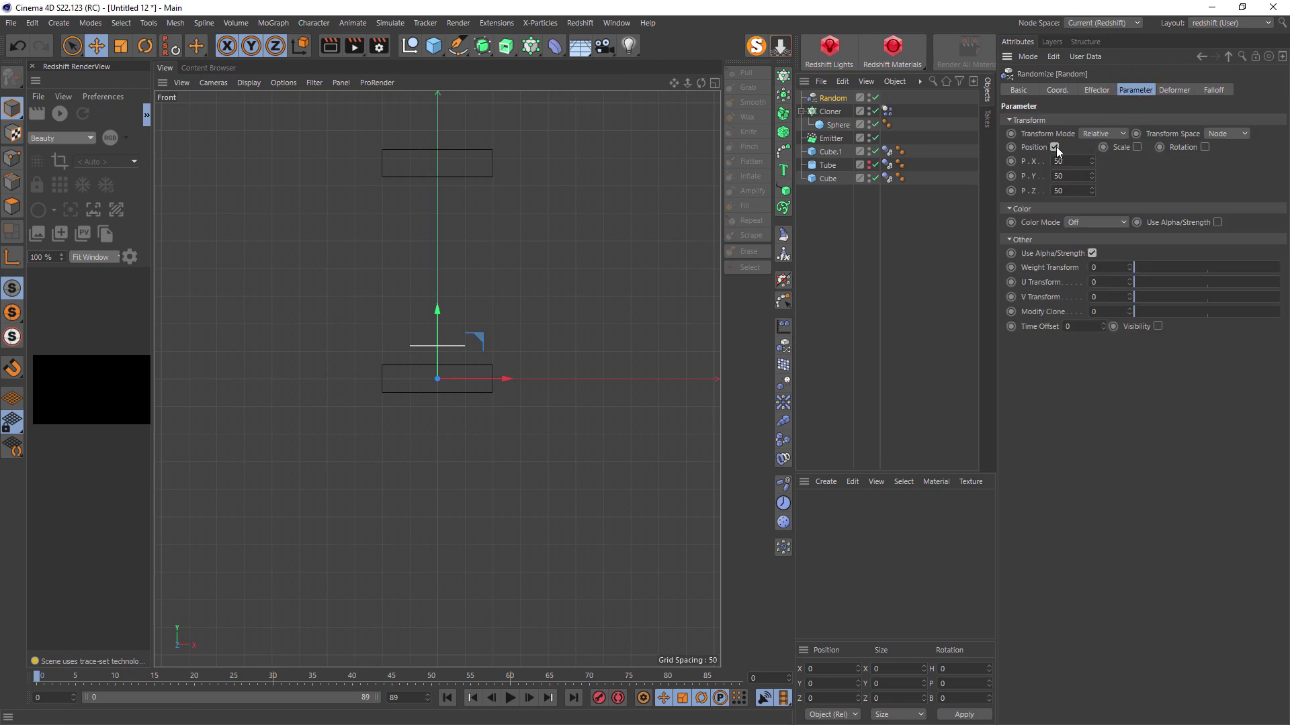
left_click(1055, 146)
left_click(1136, 147)
left_click(1141, 203)
left_click(1152, 160)
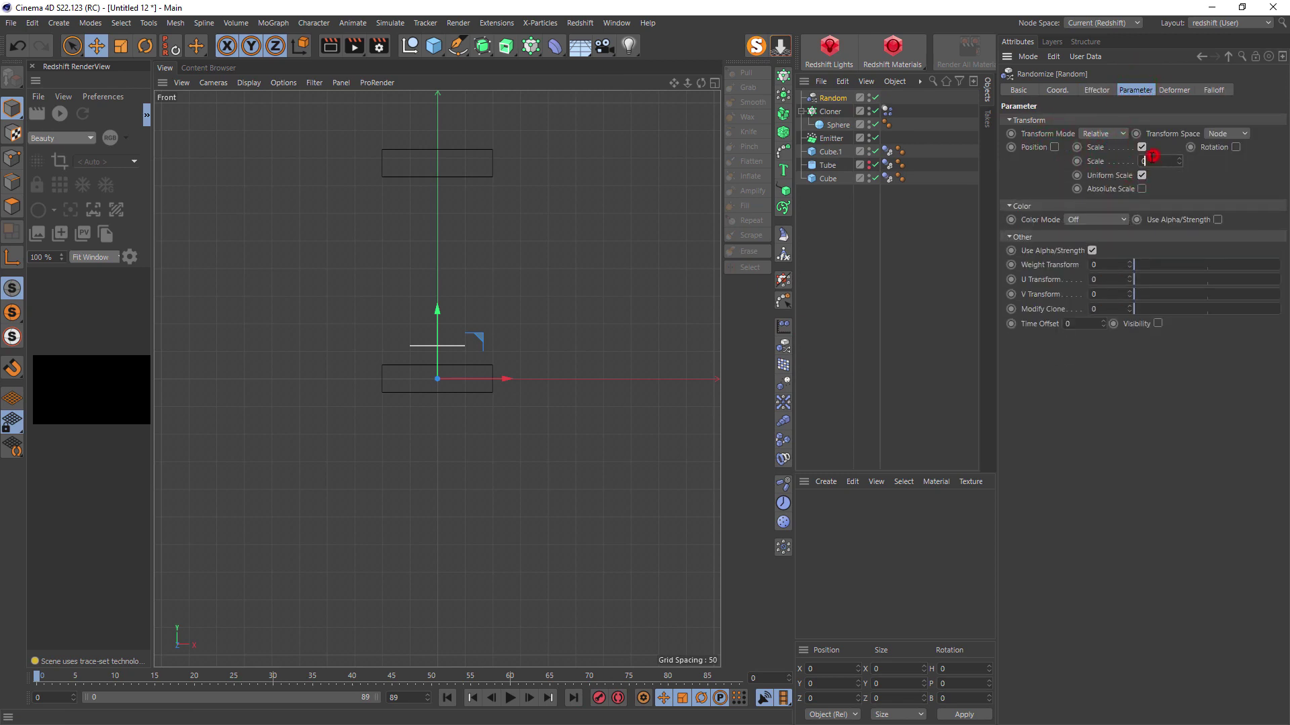
left_click(512, 699)
left_click(512, 699)
Set the Random effector's minimum to 0 and replay the simulation from the start.
left_click(1097, 90)
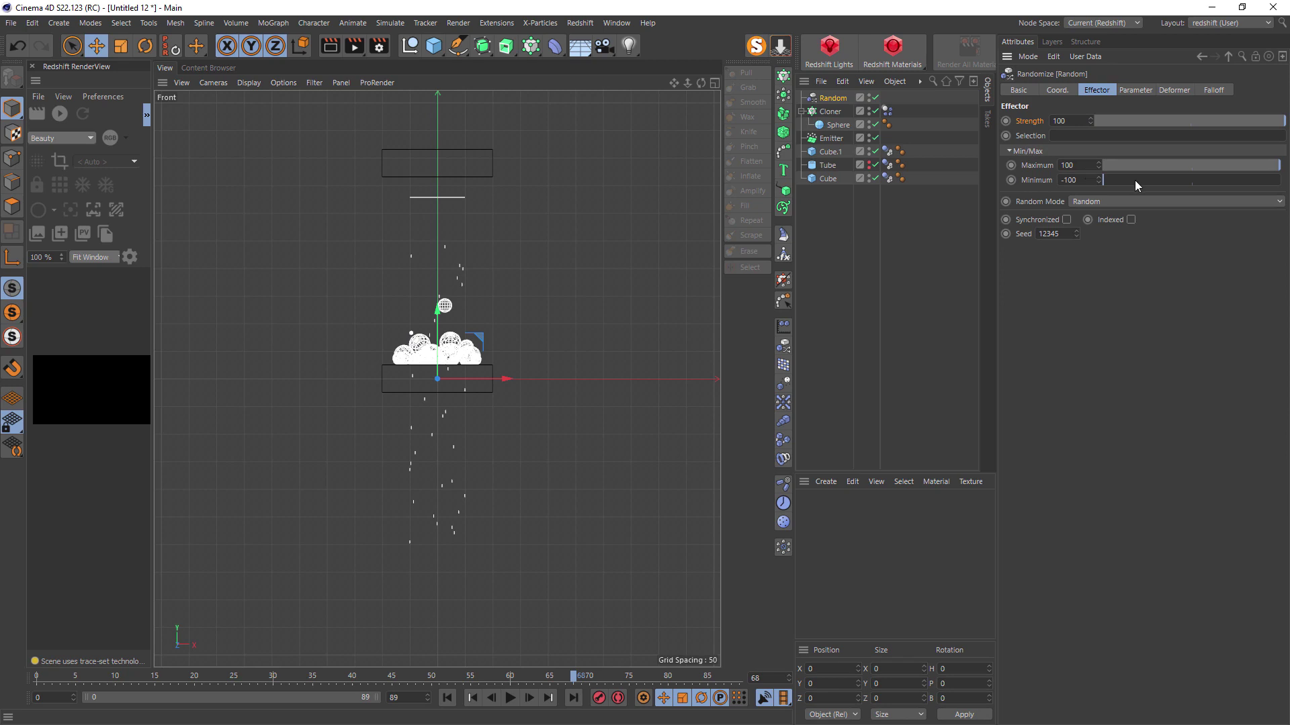
left_click_drag(1134, 180, 1154, 189)
left_click(1057, 181)
left_click(447, 698)
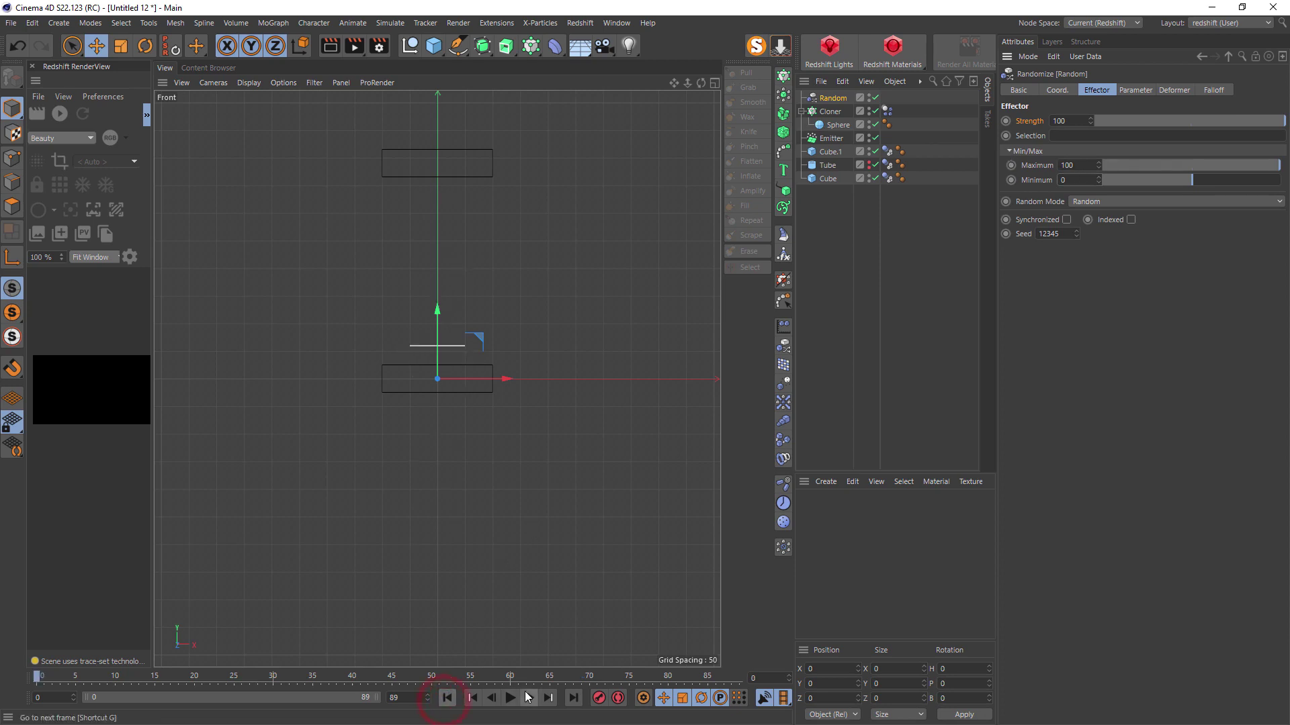
left_click(512, 699)
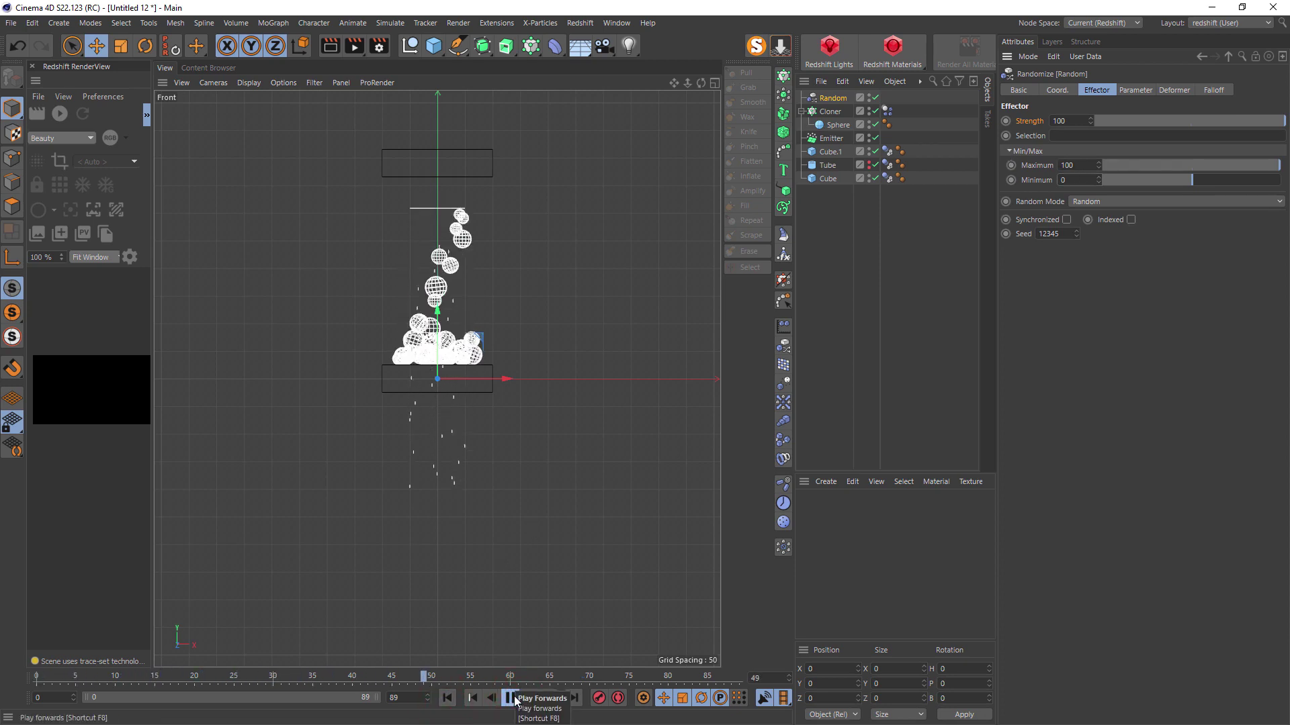
Set the emitter's editor and renderer birthrates to 40.
left_click(831, 138)
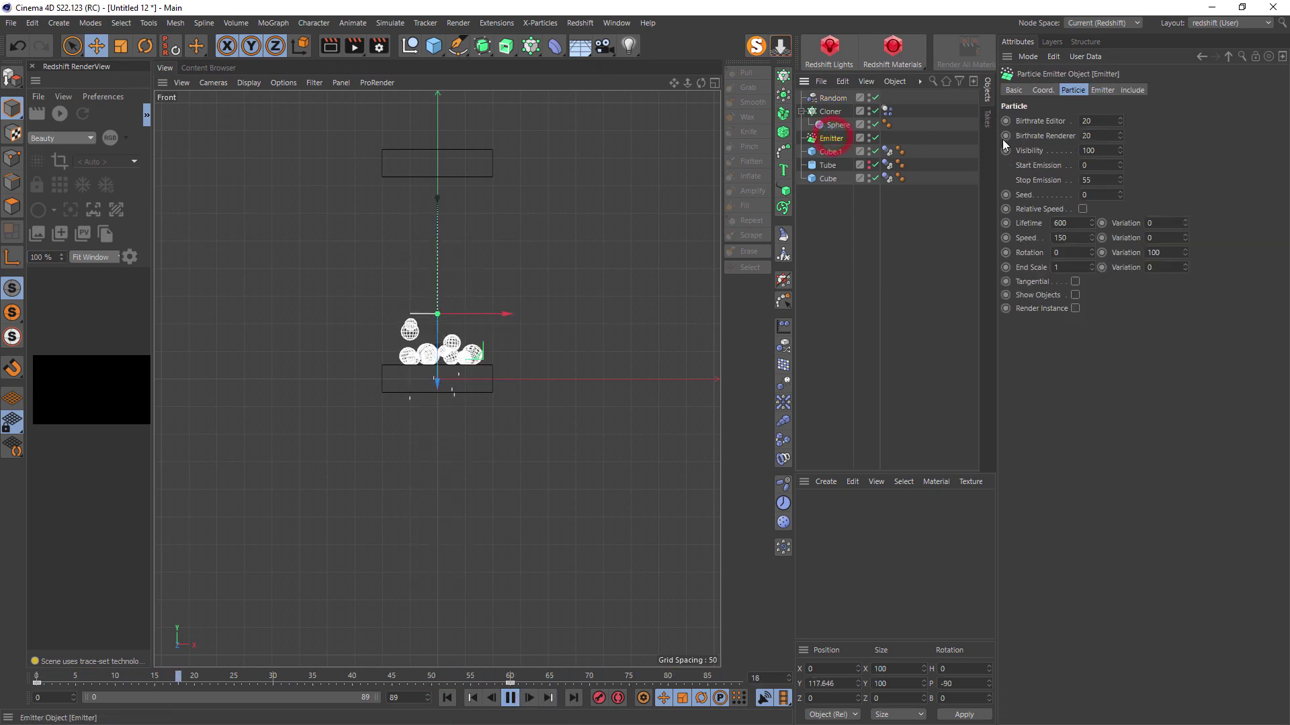
left_click(1096, 120)
type("40")
left_click(1096, 135)
type("40")
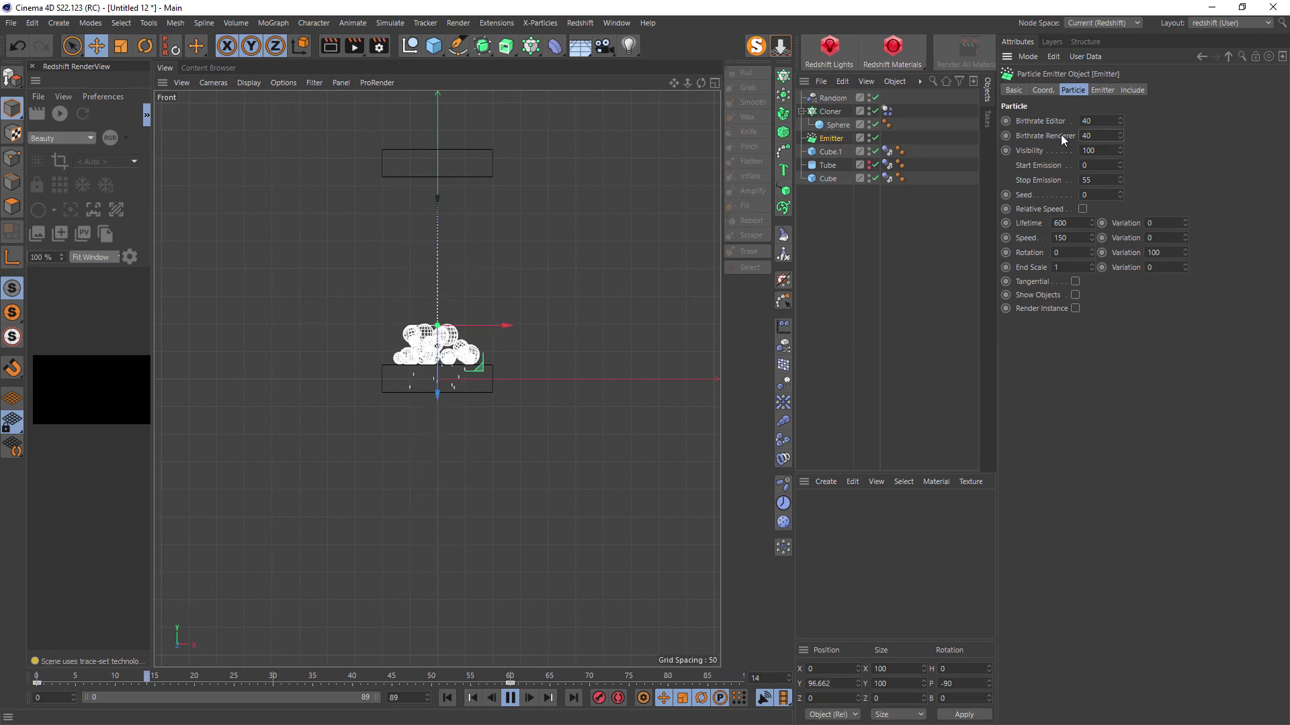
Set the emitter's editor and renderer birthrates to 50 and its stop emission to 60.
left_click_drag(1094, 121, 1043, 138)
type("5050")
left_click_drag(1096, 180, 1062, 180)
type("60")
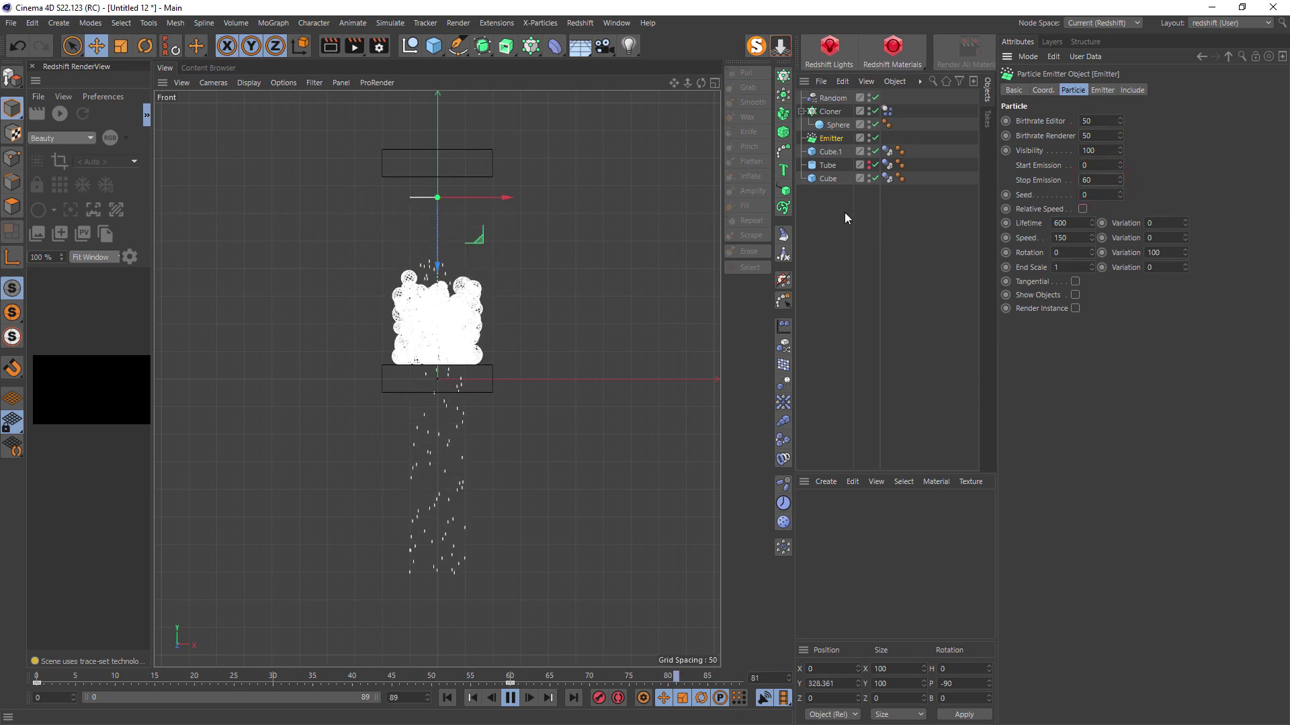
Switch to the Perspective view and hide both collider cubes to watch the falling balls.
middle_click(535, 243)
middle_click(372, 235)
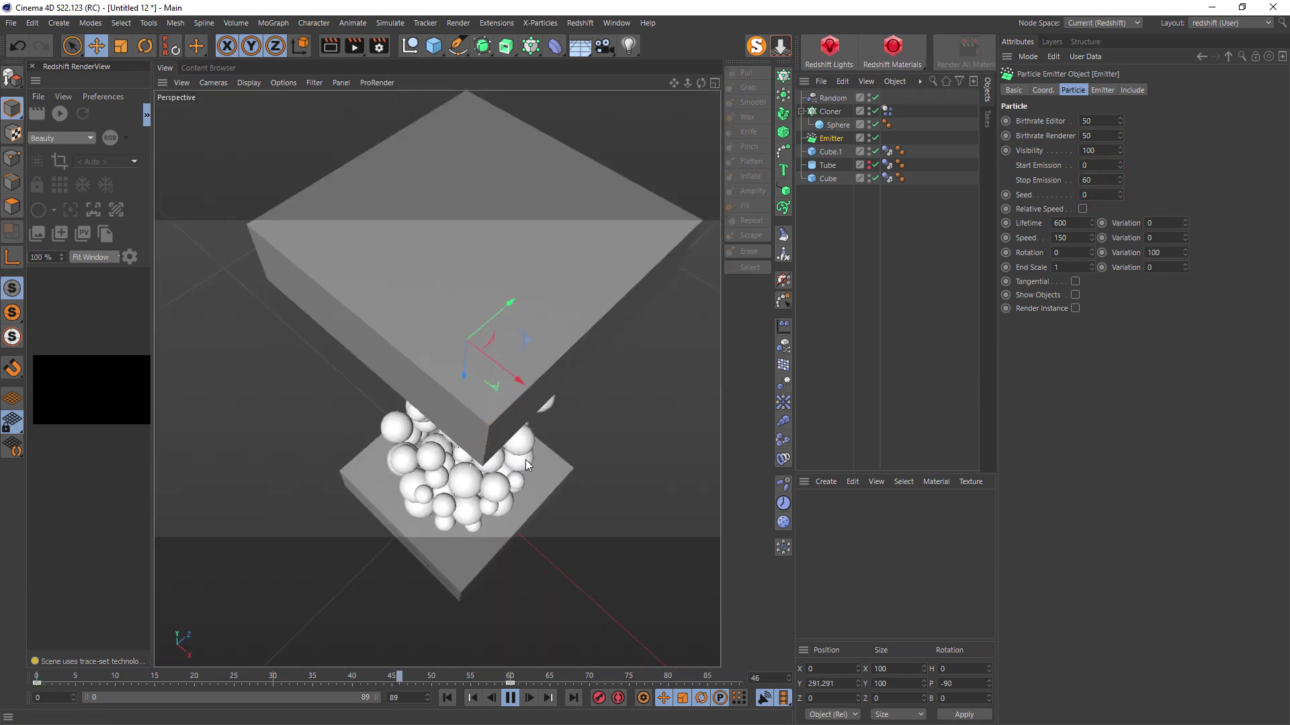
left_click_drag(526, 458, 531, 319, "alt")
left_click_drag(461, 369, 511, 366, "alt")
left_click_drag(870, 151, 869, 179)
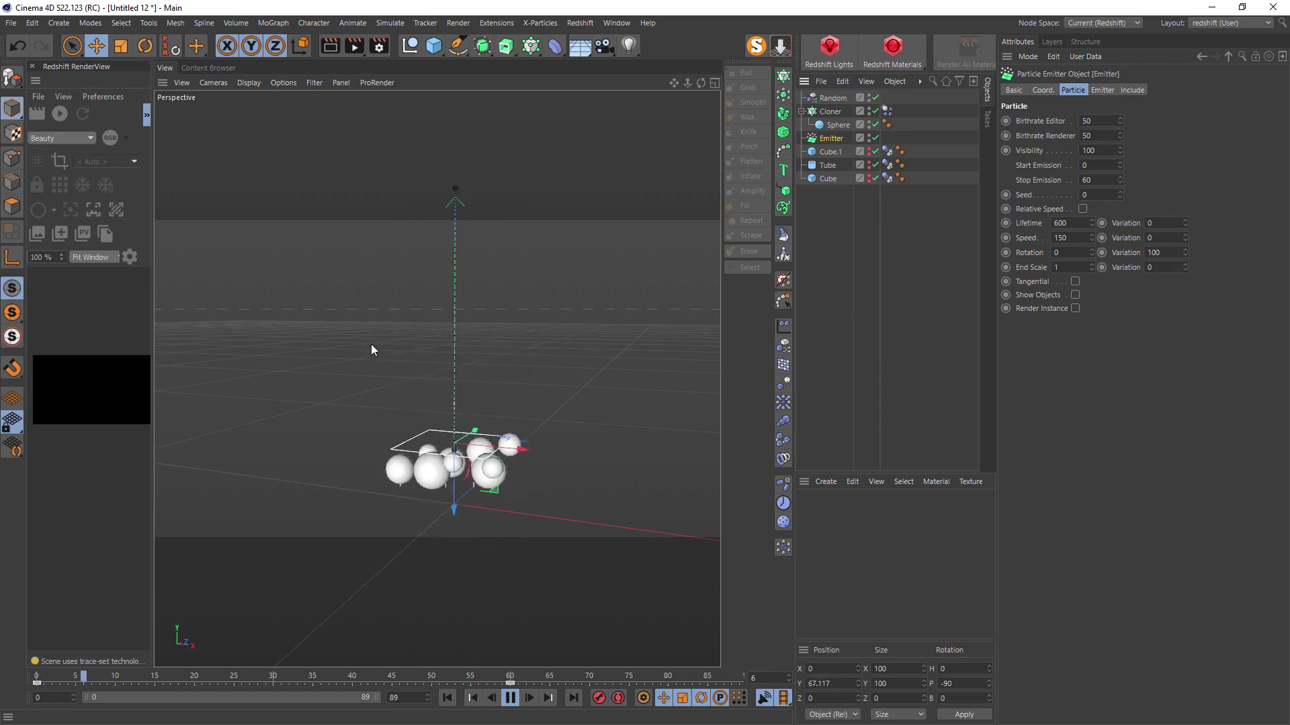
left_click_drag(429, 403, 488, 387, "alt")
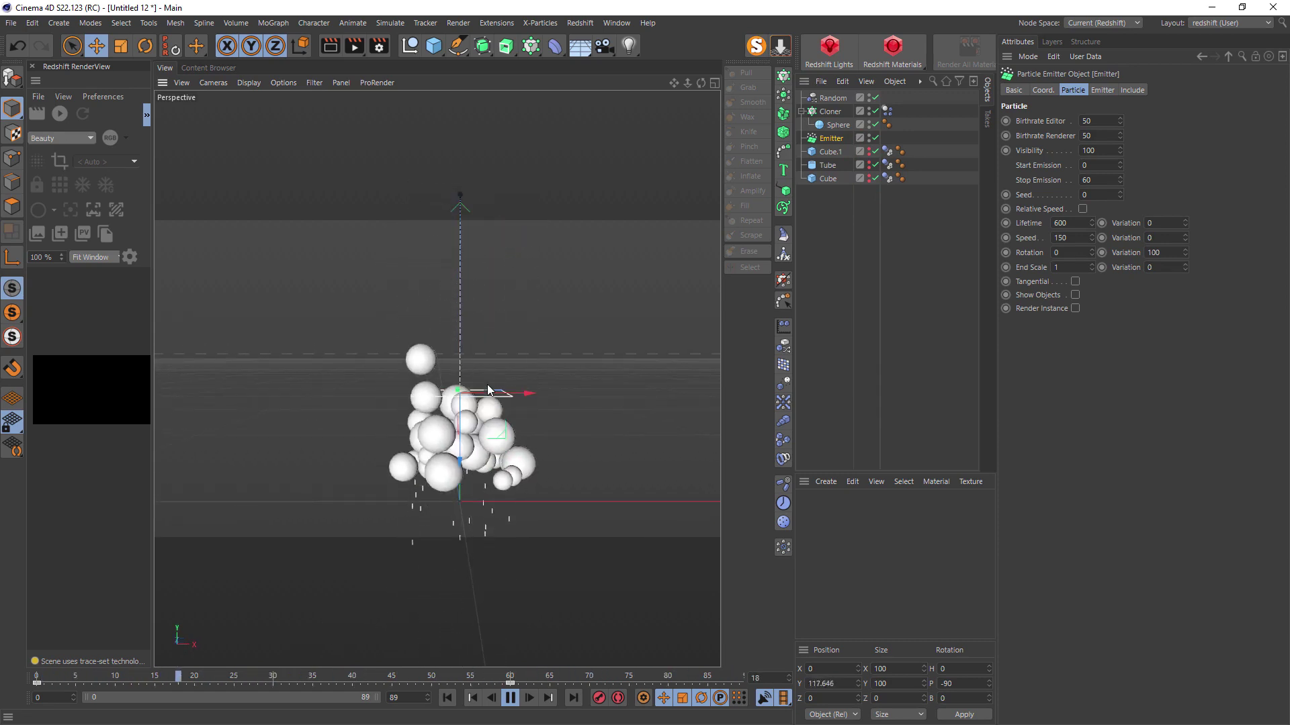
left_click(509, 698)
left_click(510, 697)
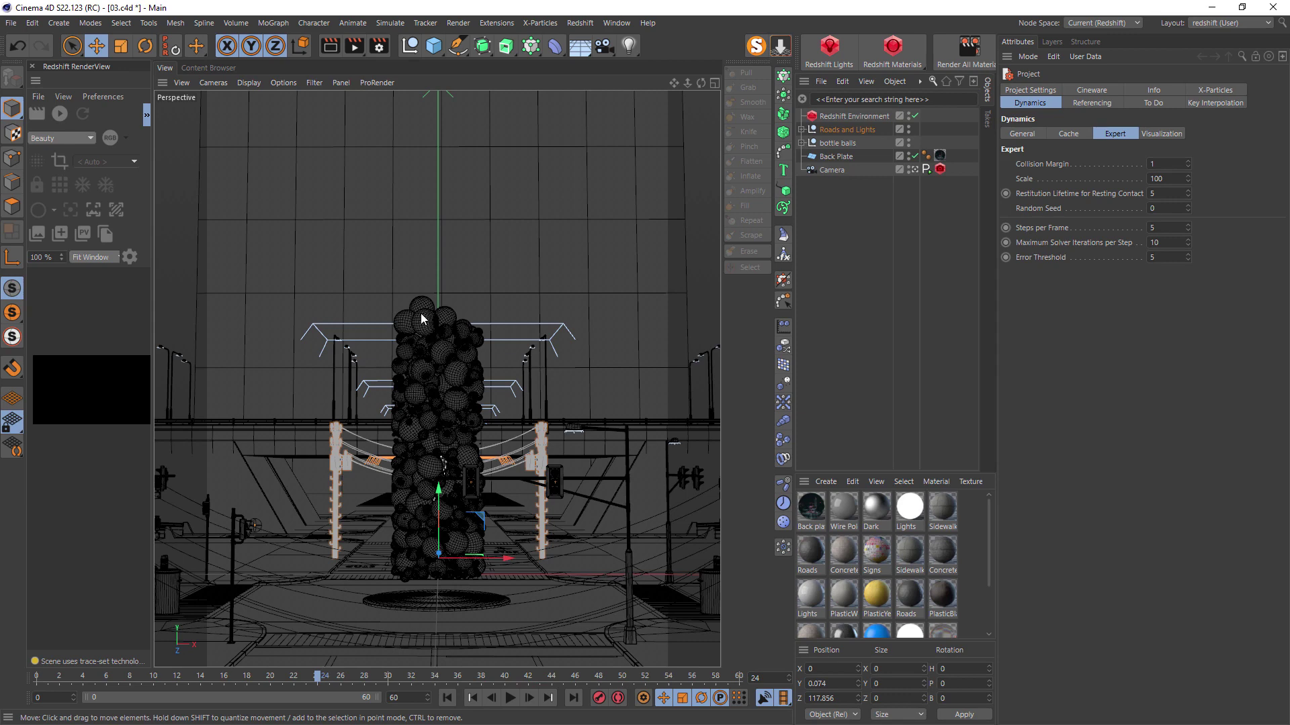
In the 03.c4d scene, check the ball Cloner's object settings and the Random effector's parameters in the bottle balls group.
left_click(438, 316)
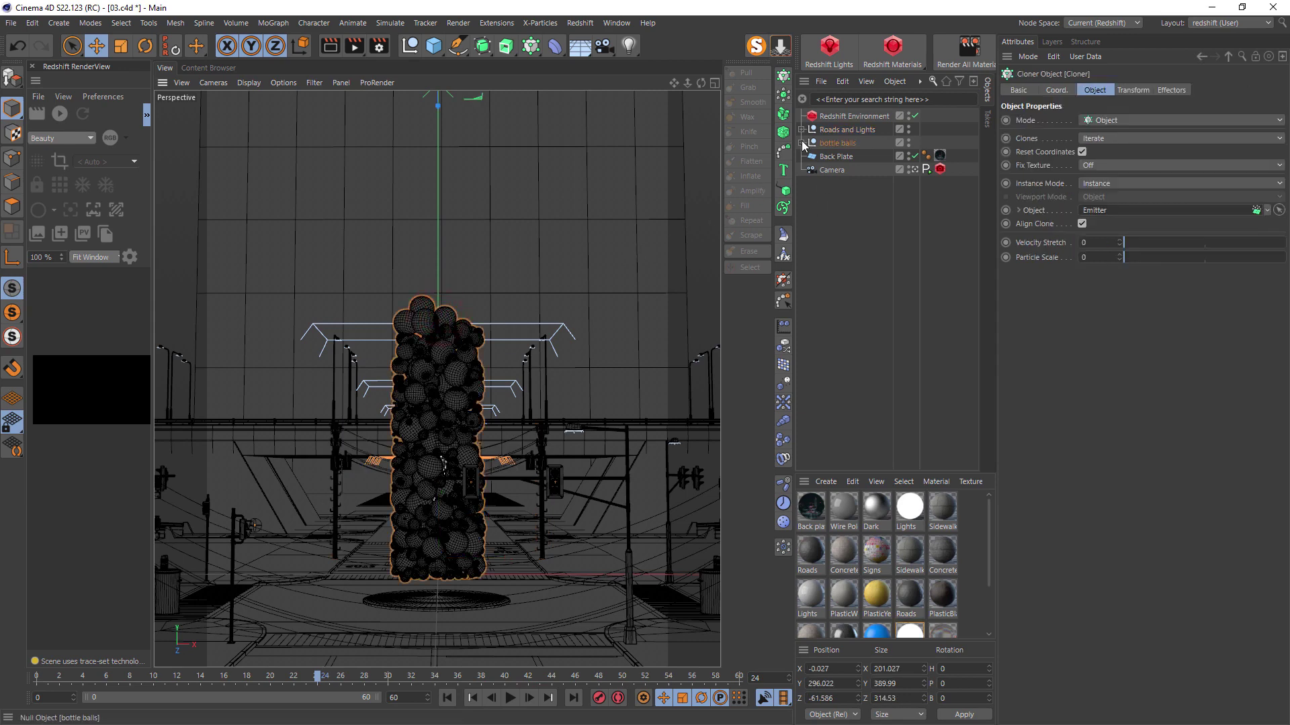
left_click(802, 143)
left_click(840, 170)
left_click(1132, 91)
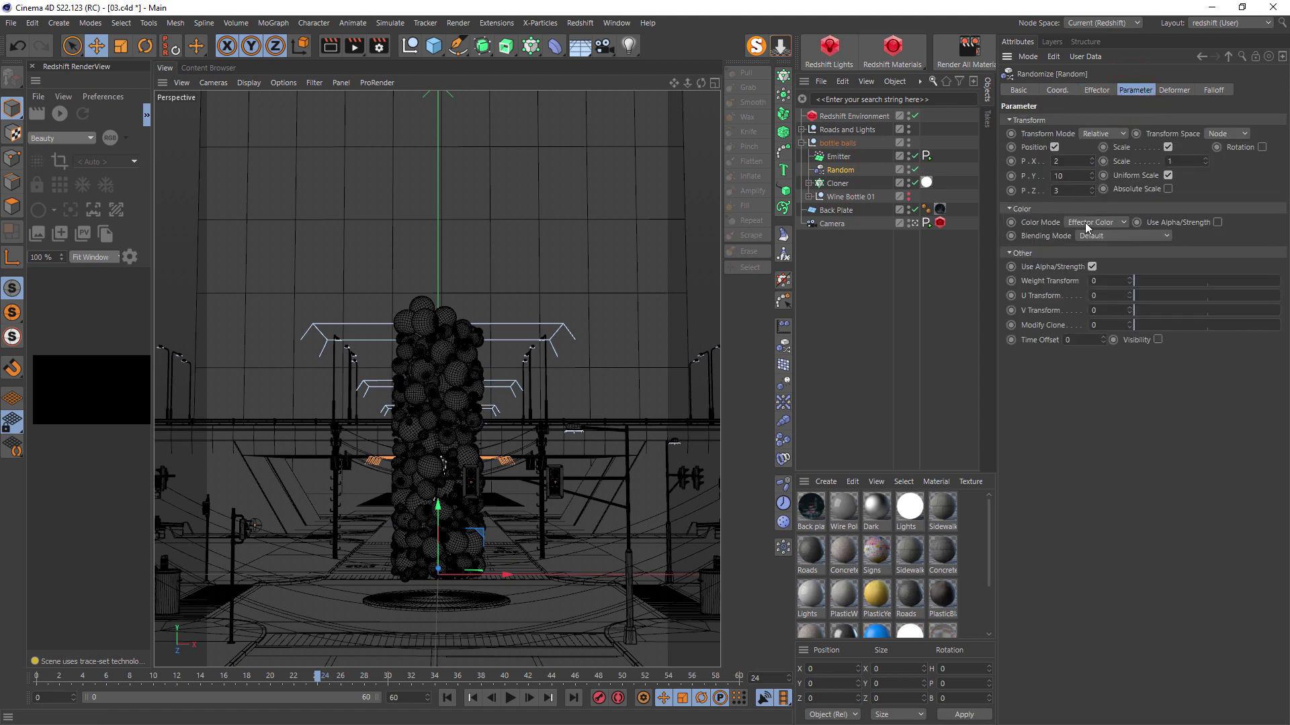
Inspect the spheres inside the Cloner and open the shader graph of their blue material, RS Material.1.
left_click(808, 183)
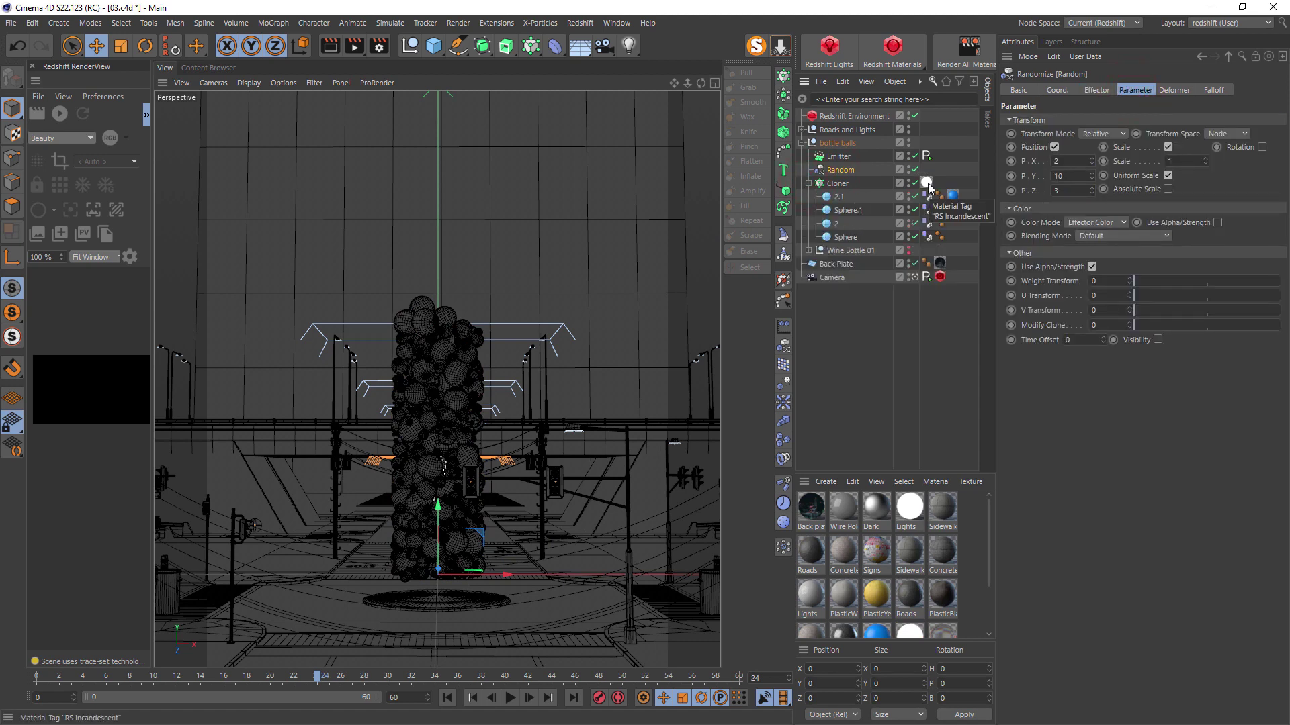
left_click(837, 224)
left_click(843, 238)
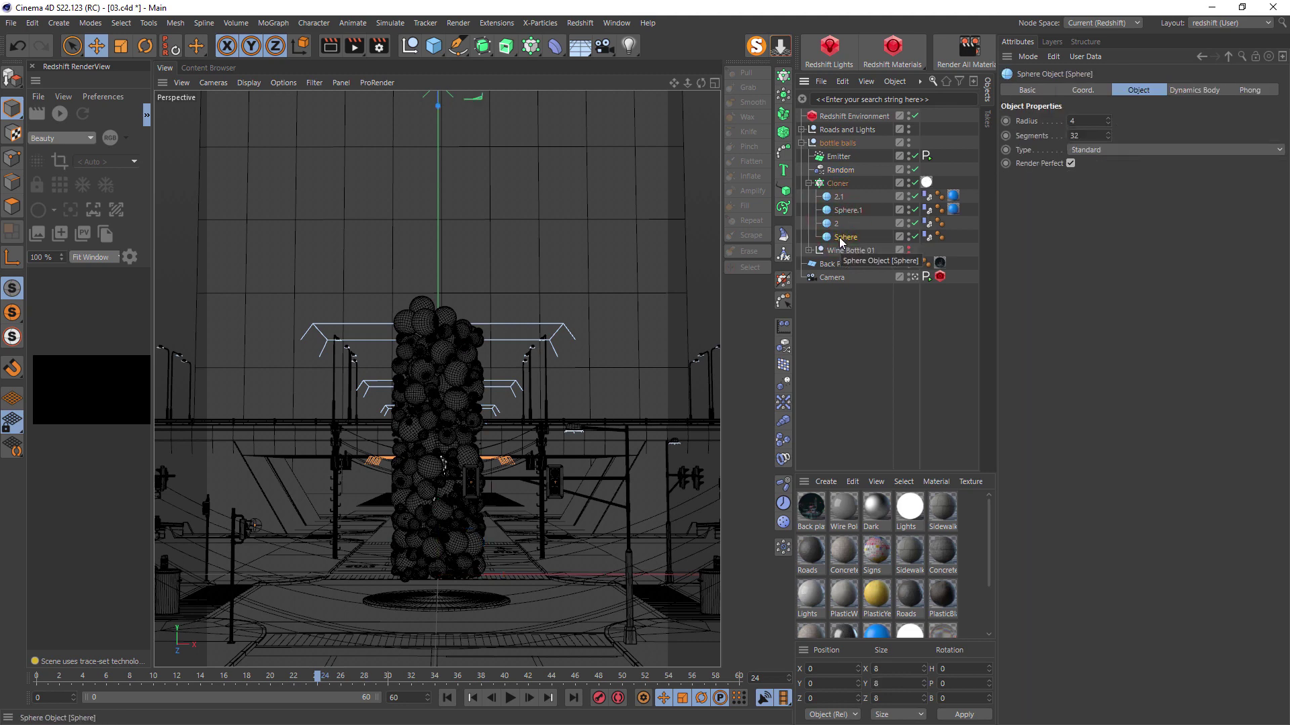
left_click(954, 196)
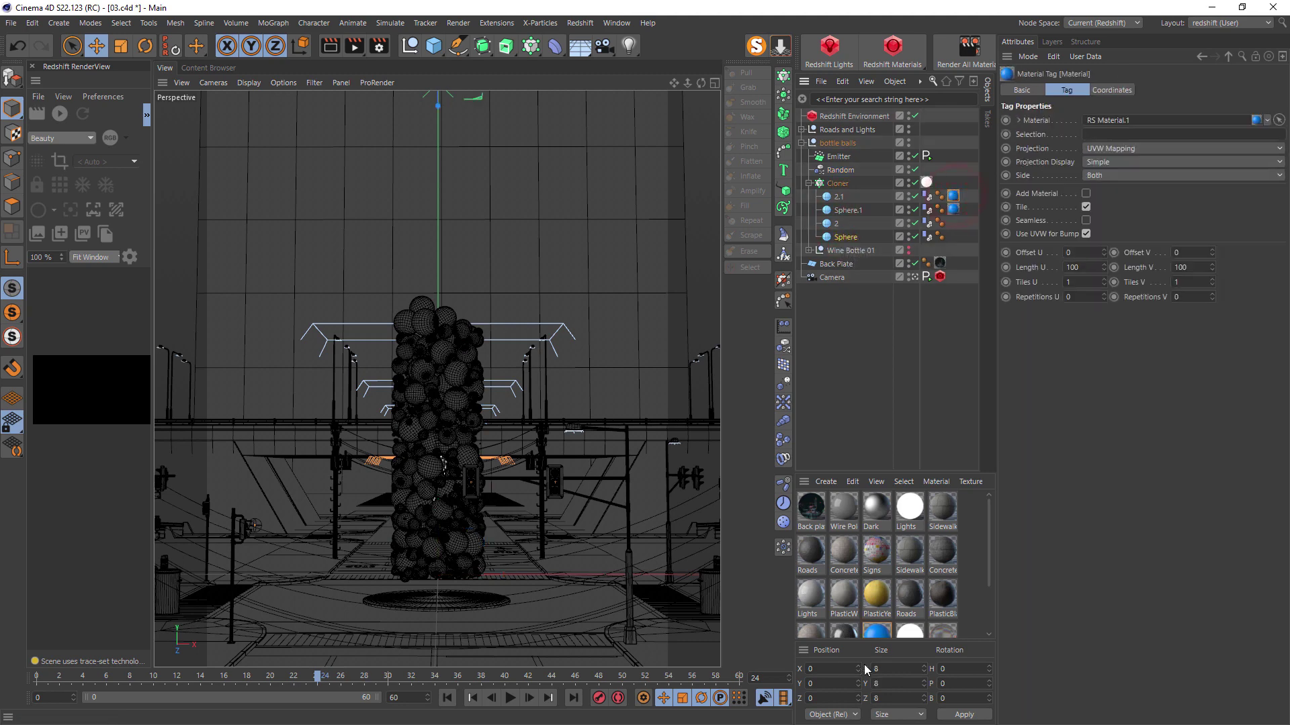
left_click(877, 638)
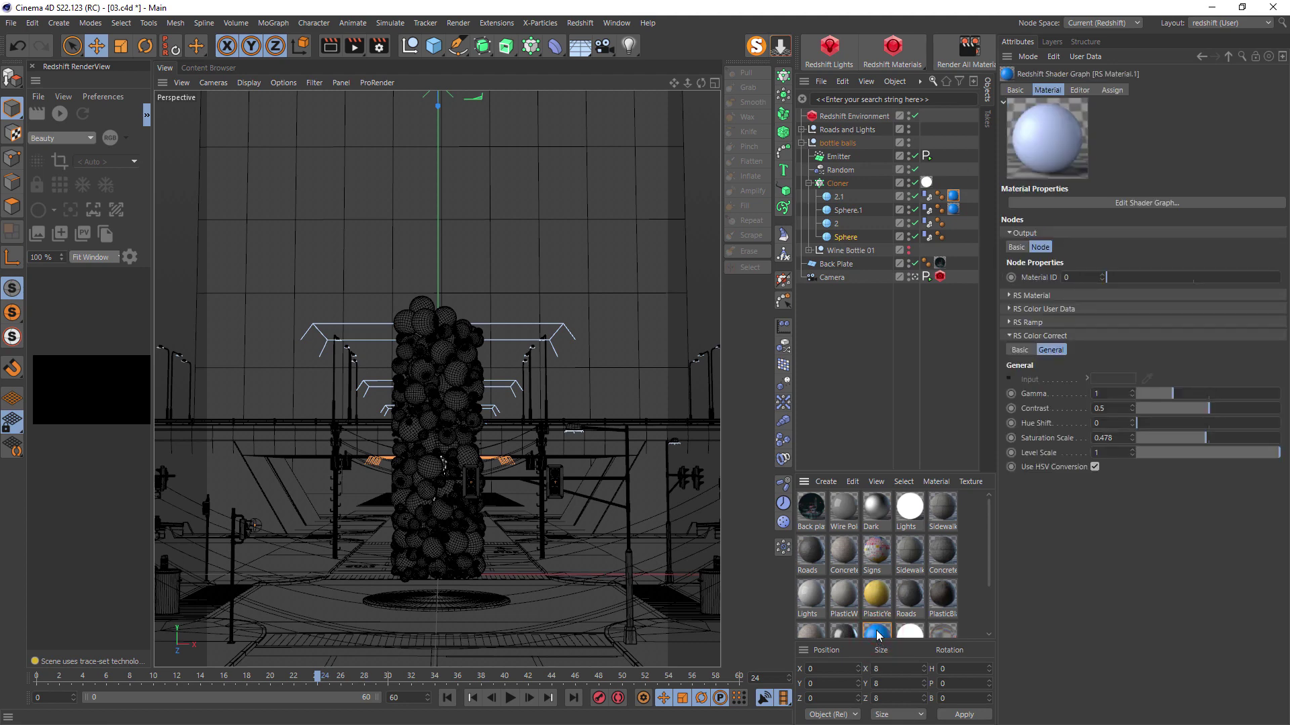
double_click(876, 634)
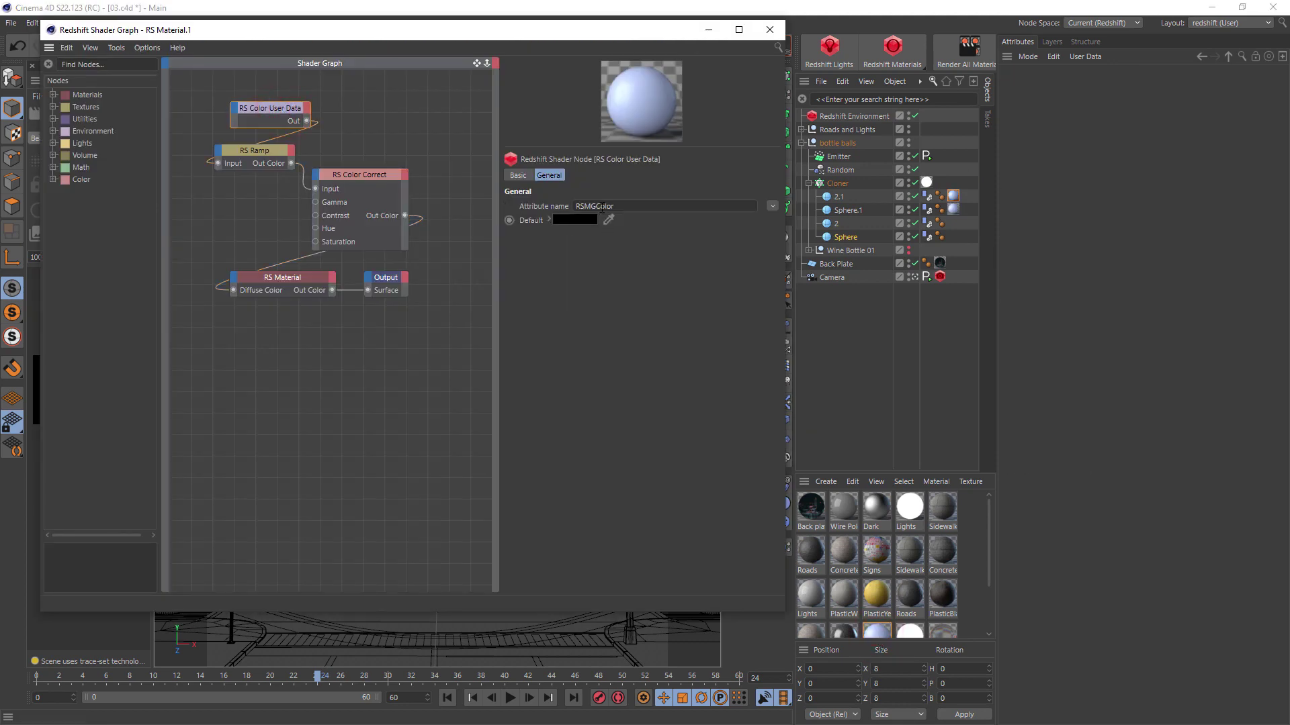
Examine the RS Ramp node's gradient, browse its gradient presets, and check the RS Color Correct node of RS Material.1.
left_click(285, 166)
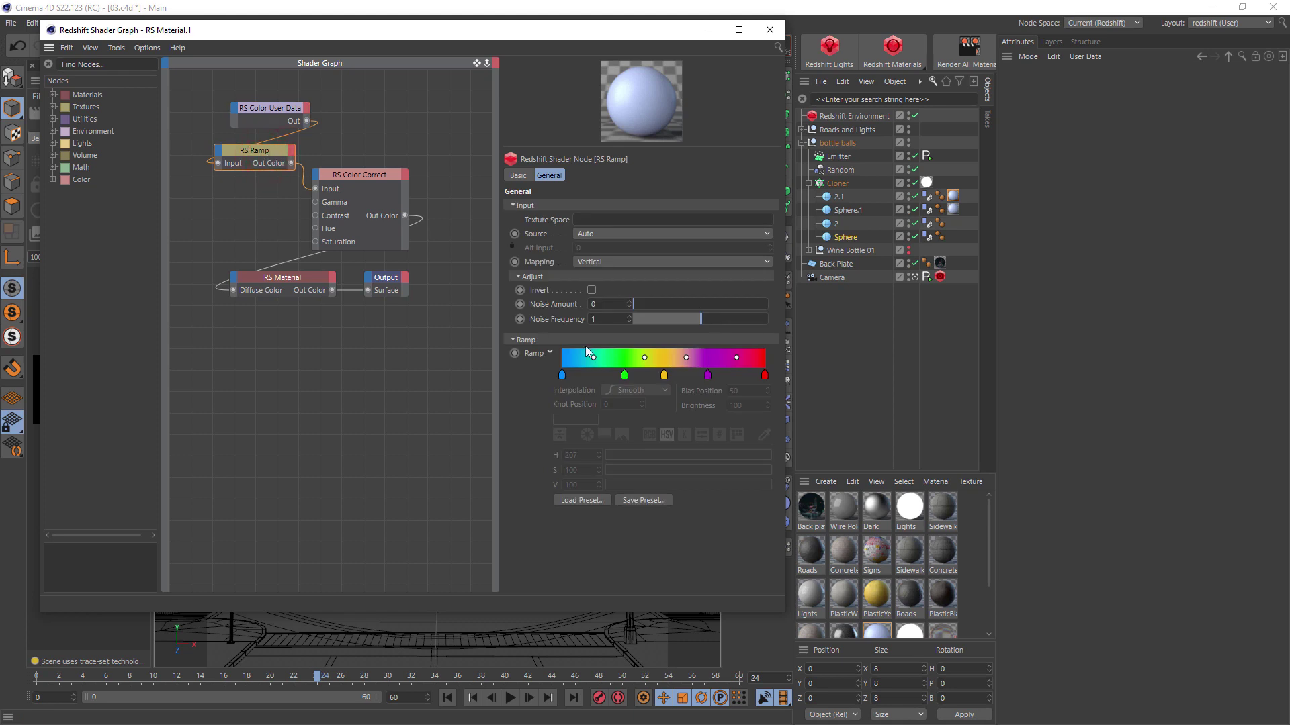
left_click(582, 501)
scroll(608, 443, "down", 5)
scroll(627, 458, "down", 2)
scroll(628, 461, "up", 6)
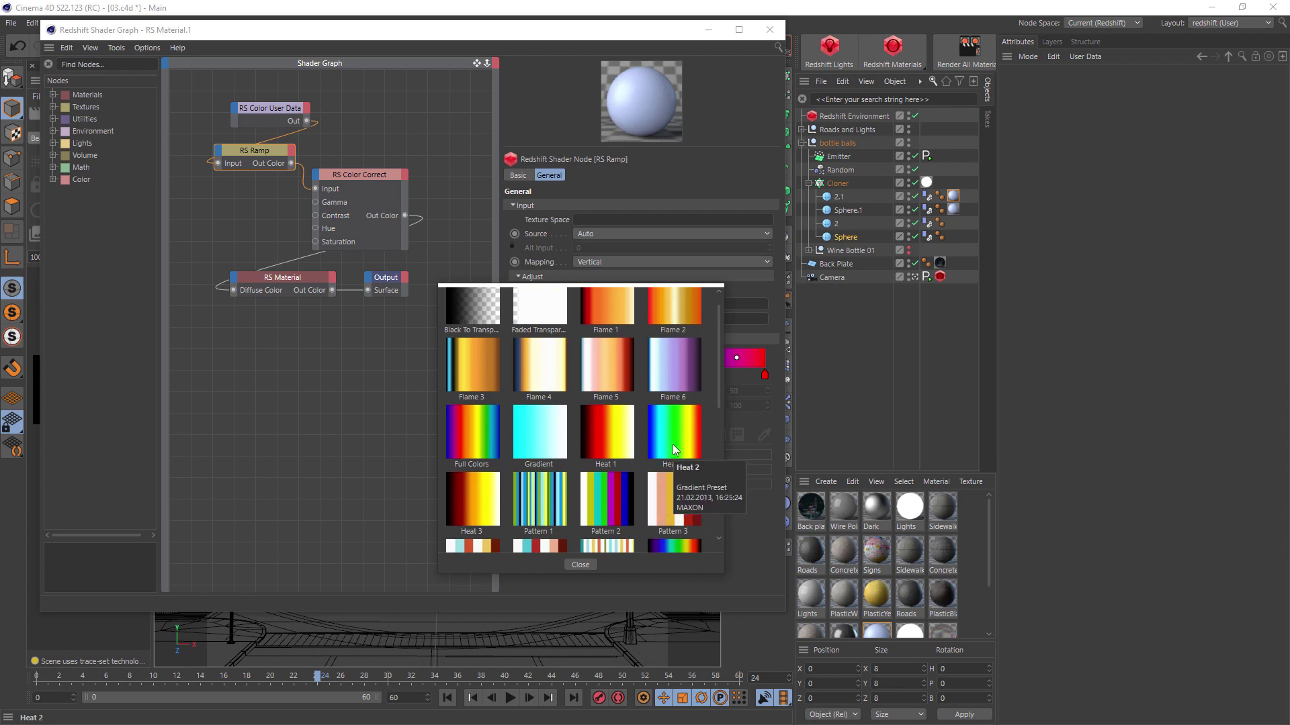
left_click(759, 424)
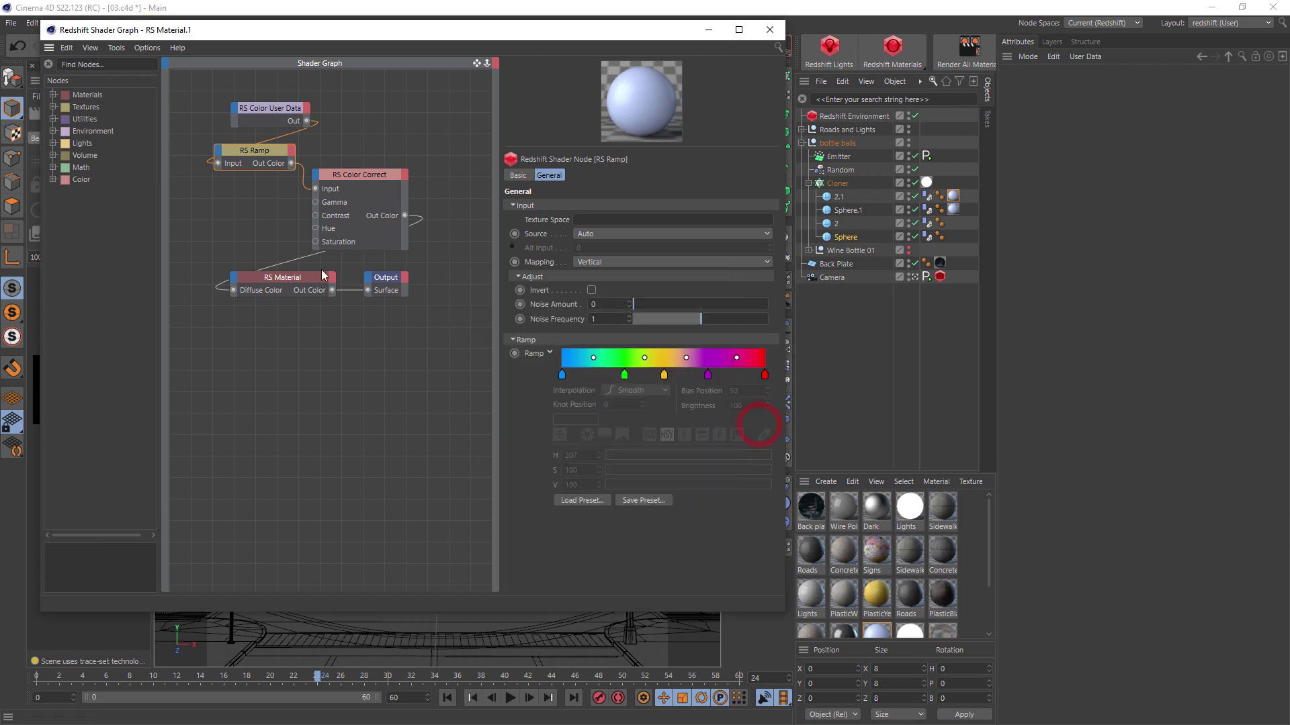
left_click(369, 175)
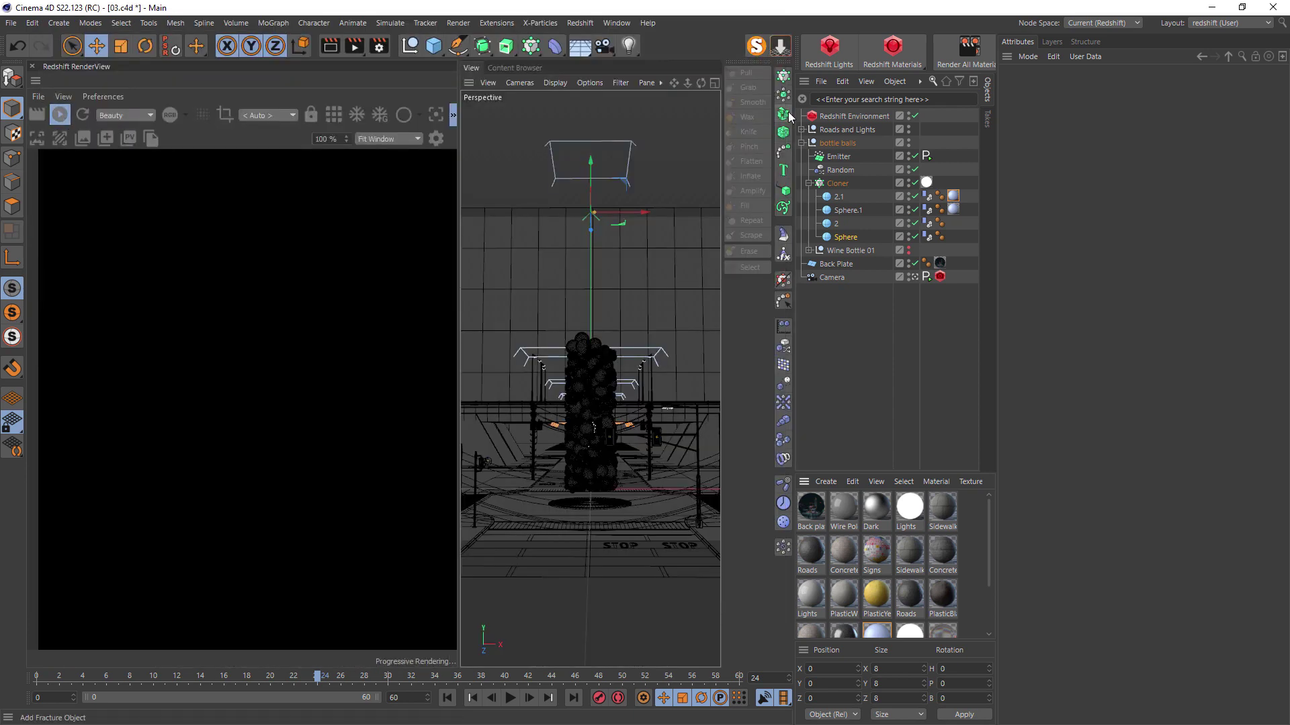
Expand the Roads and Lights group, select the Back Plate, and examine its material's shader graph and RS Color Correct settings.
left_click(802, 144)
left_click(802, 130)
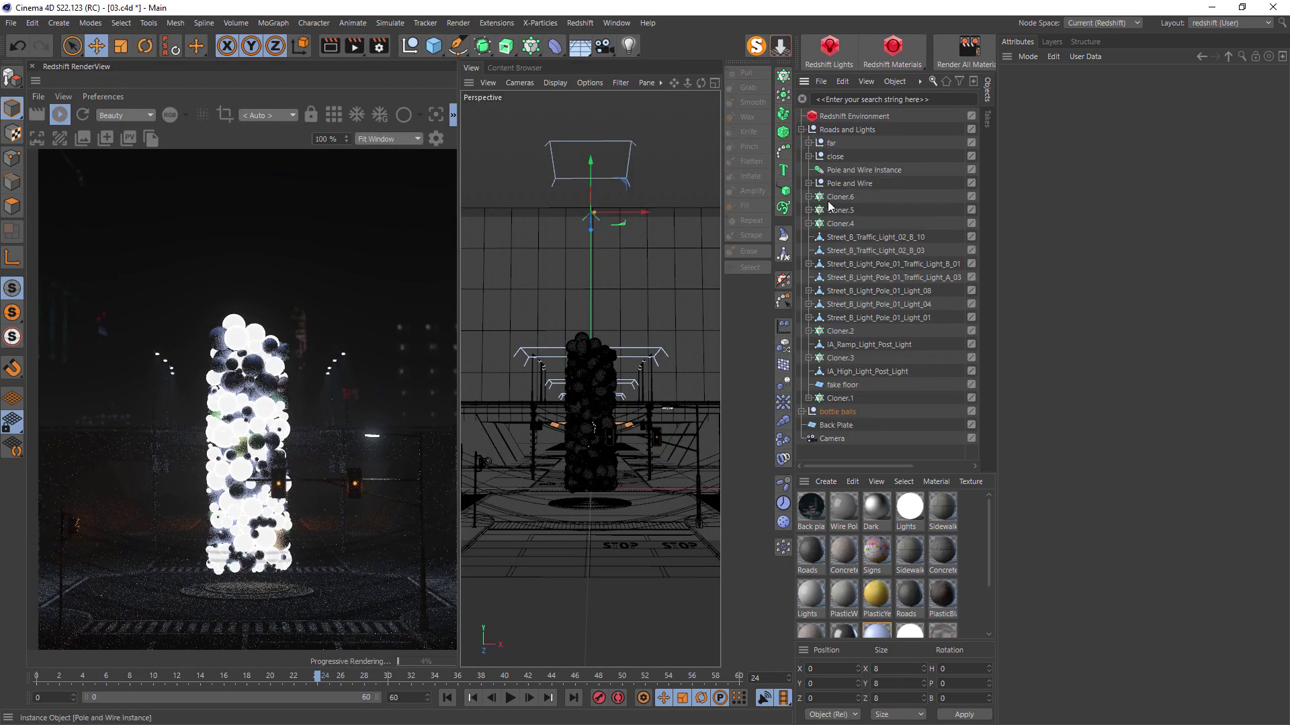
left_click(658, 254)
left_click(811, 509)
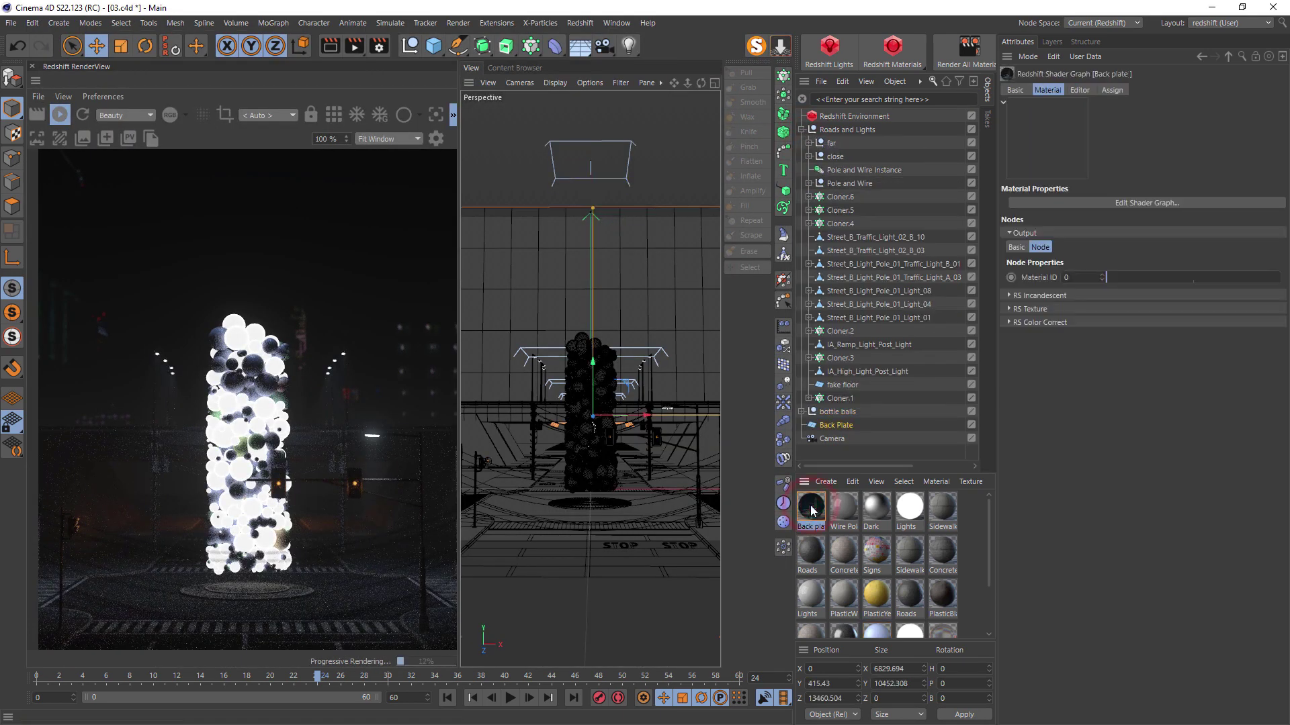
left_click(1087, 201)
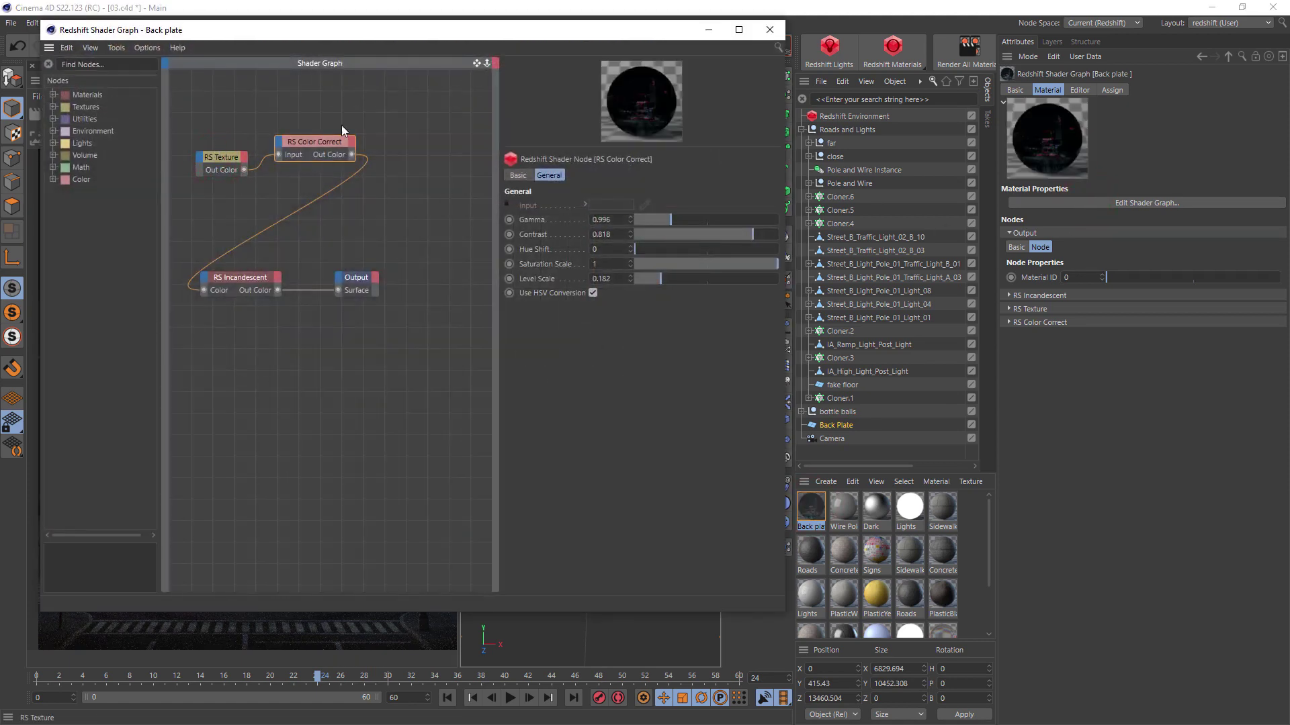
key("ctrl+z")
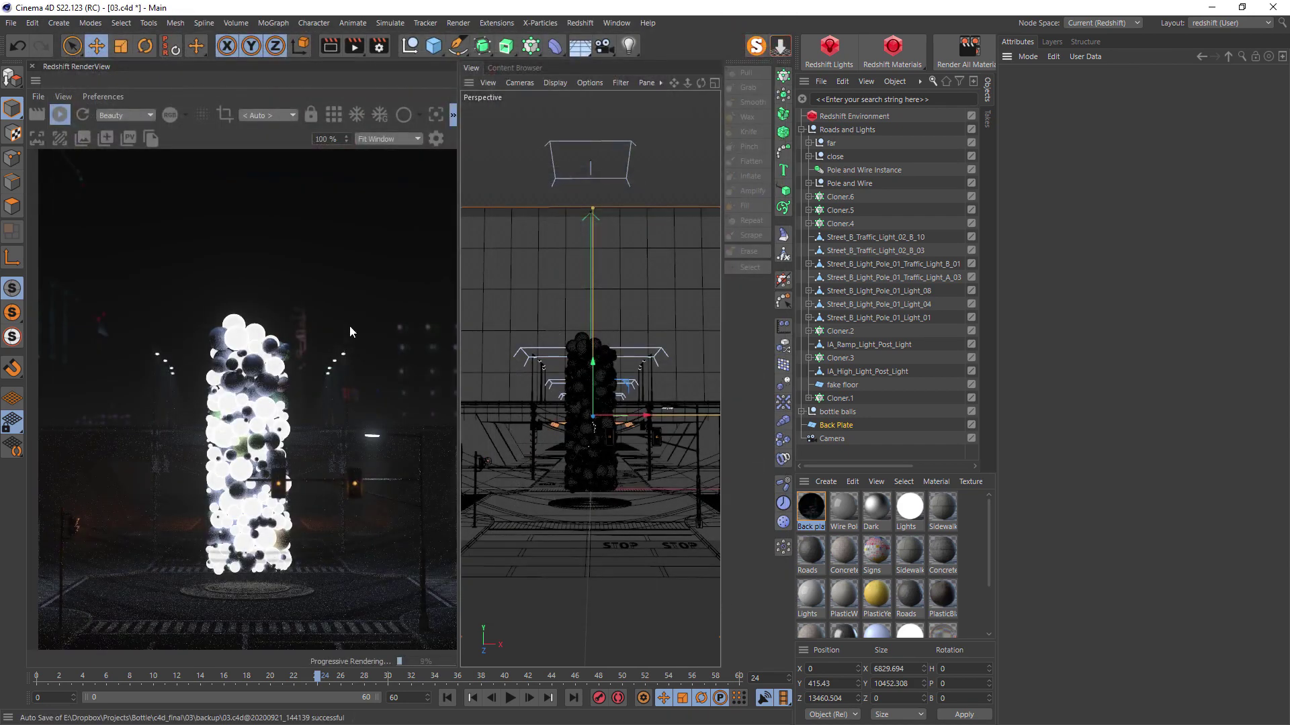
Check the Redshift Environment's volume scattering settings and switch it off and on again to compare the render.
left_click(801, 130)
left_click(834, 117)
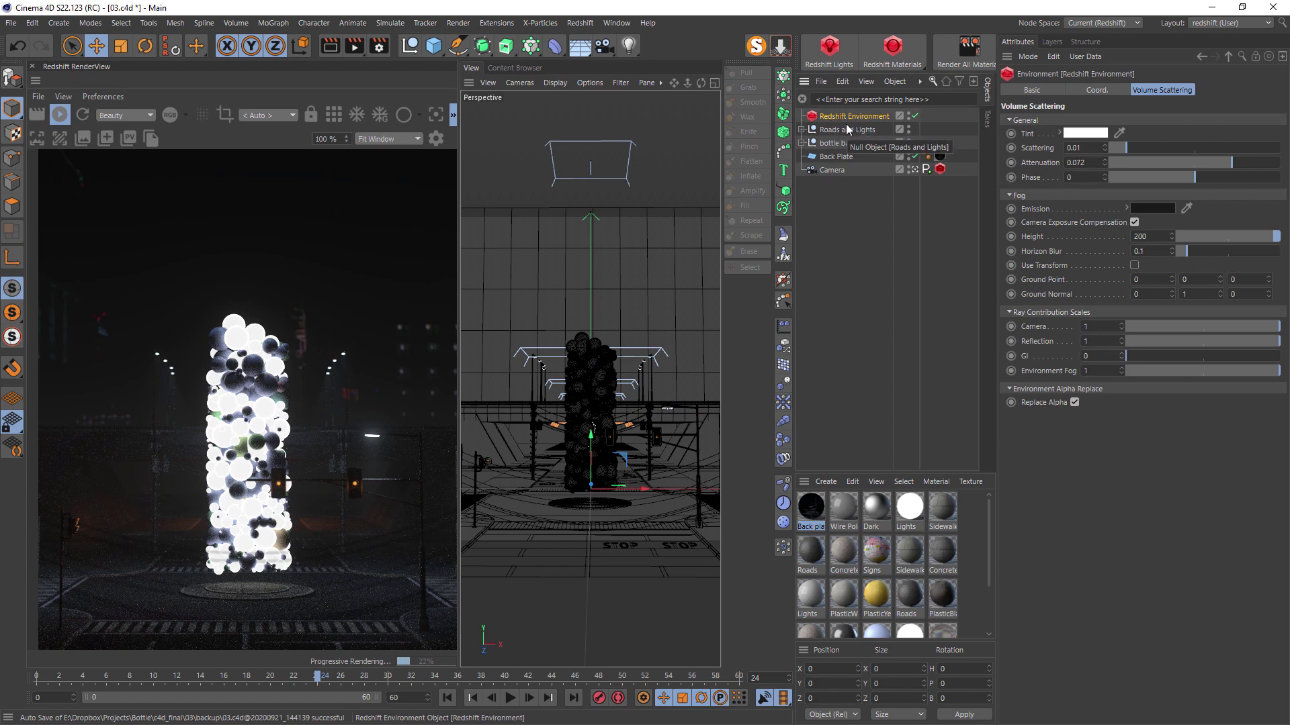
left_click(914, 116)
left_click(915, 115)
Inspect the area lights inside Cloner.5 and Cloner.6 of the Roads and Lights group, checking their volume contribution settings.
left_click(801, 129)
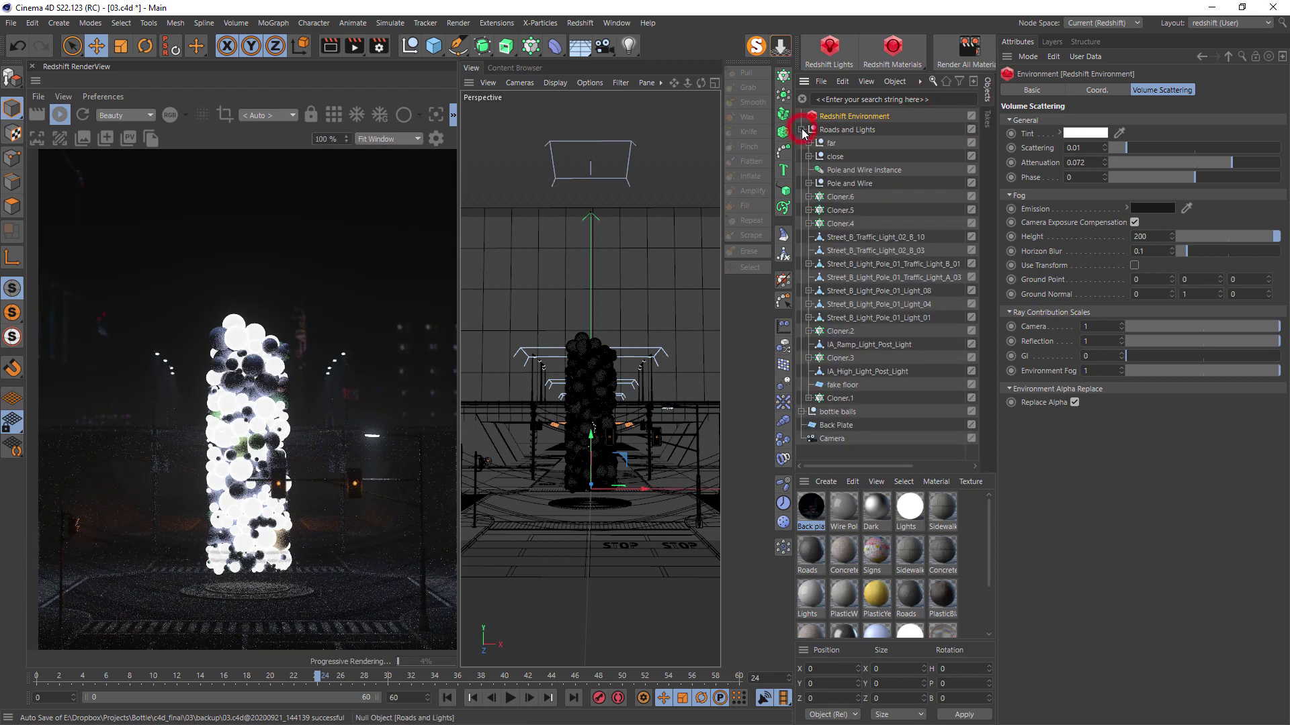
left_click(810, 210)
left_click(850, 224)
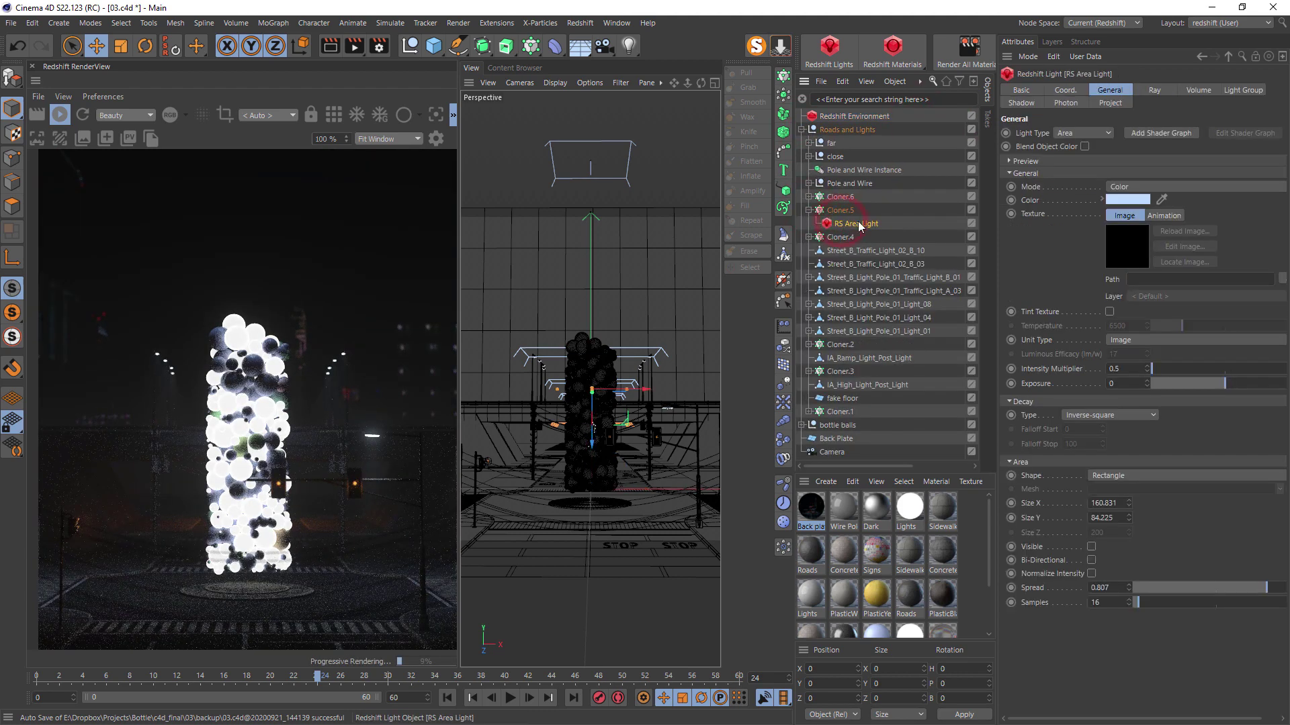
left_click(1196, 90)
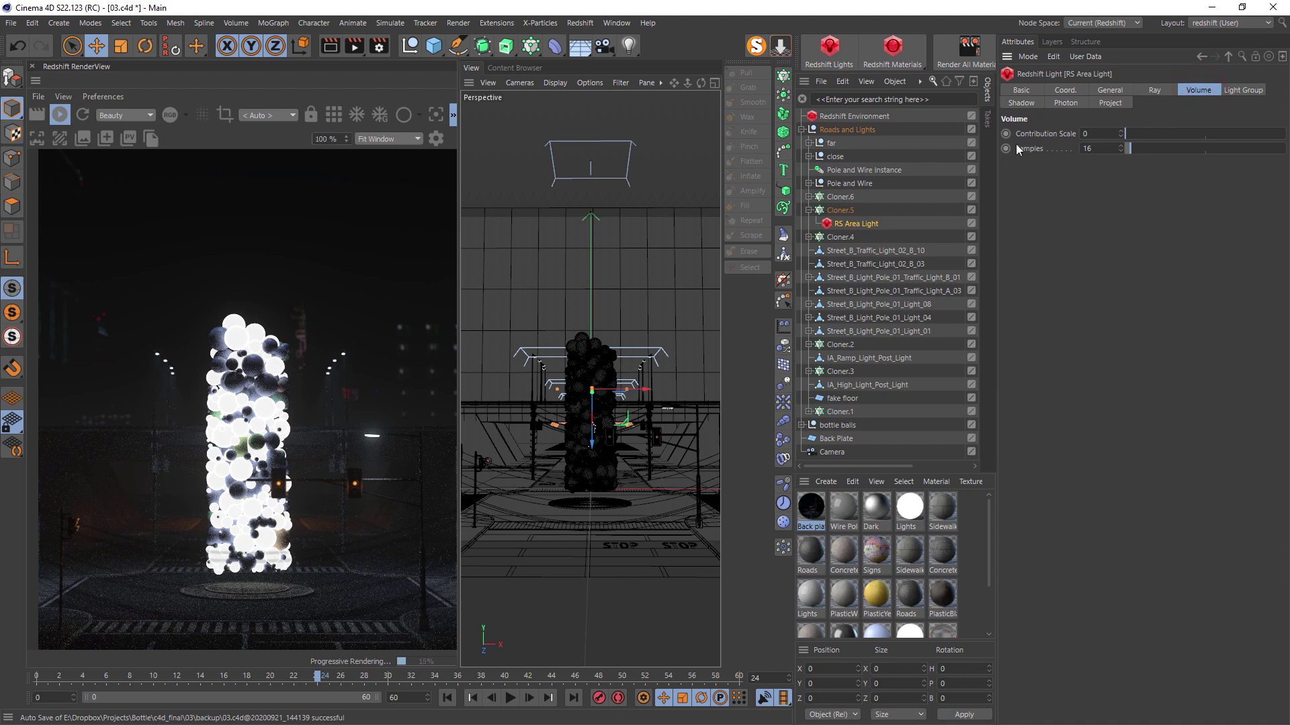
left_click(809, 197)
left_click(852, 211)
left_click(809, 197)
left_click(810, 210)
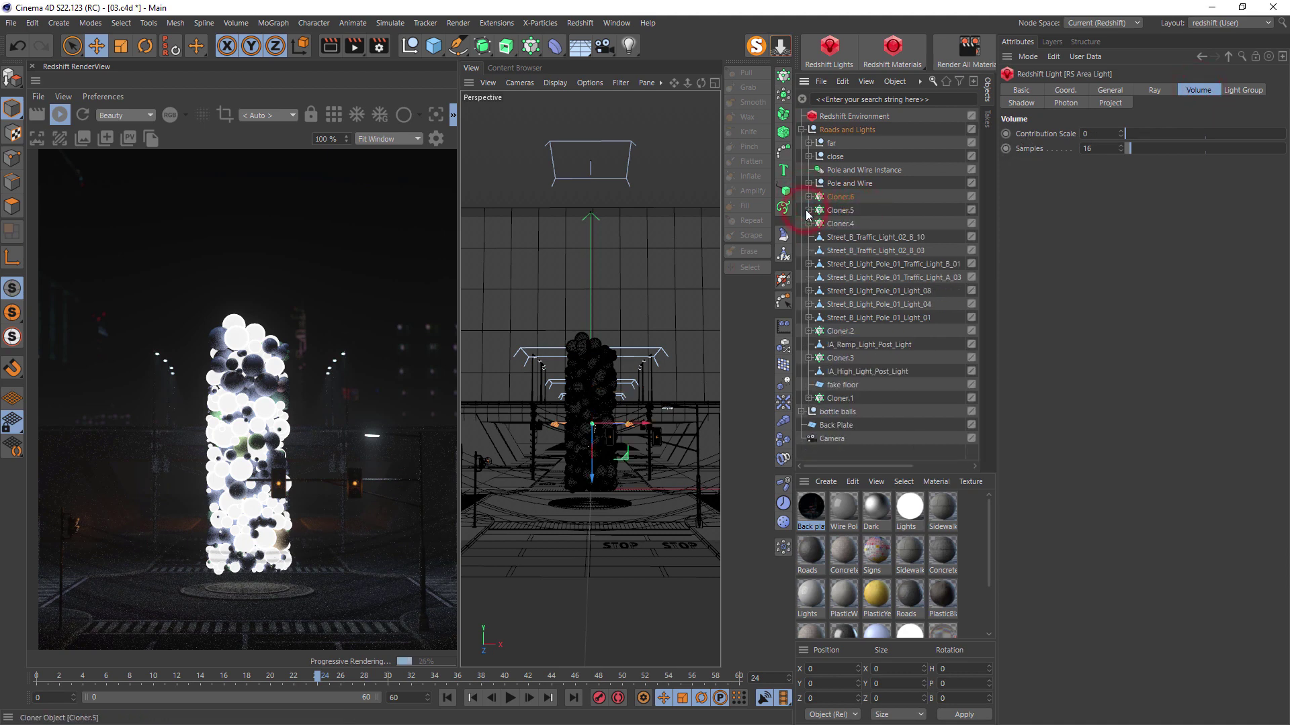
Set the street lamp's Pole light to a volume contribution scale of 1 and a spread of 0.387.
left_click(668, 409)
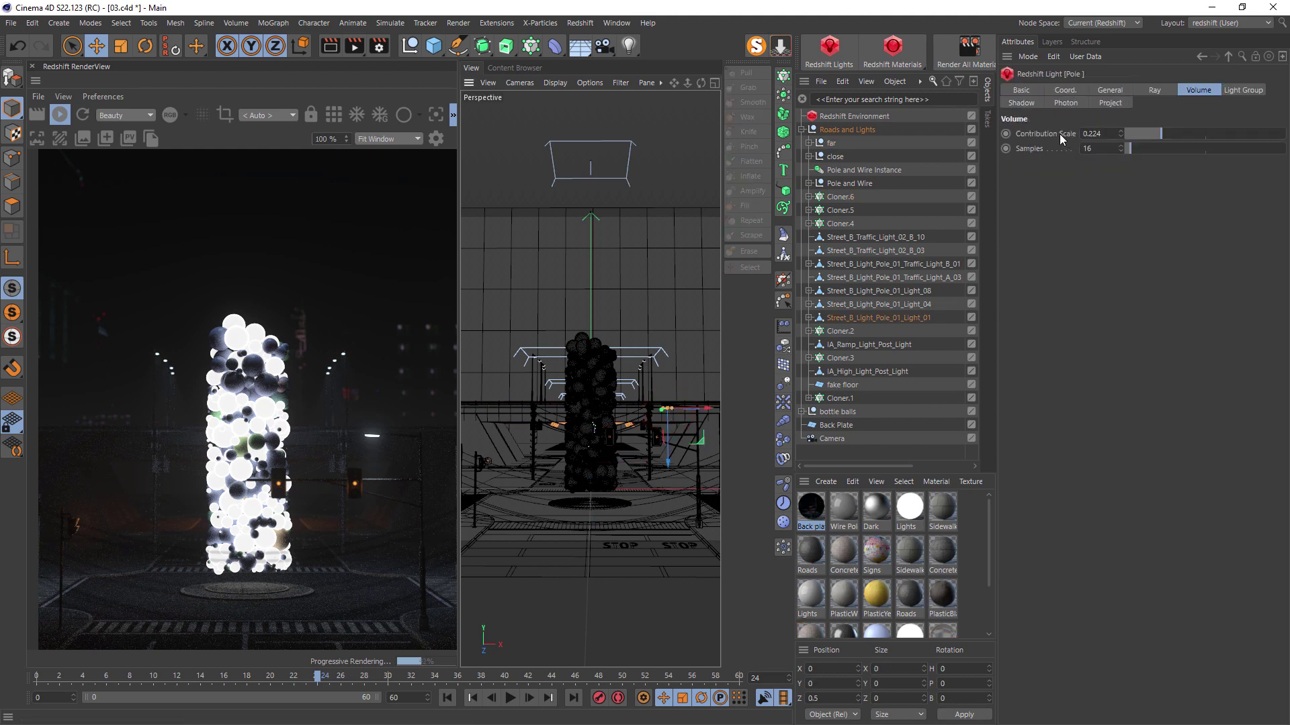
left_click_drag(1172, 137, 1284, 134)
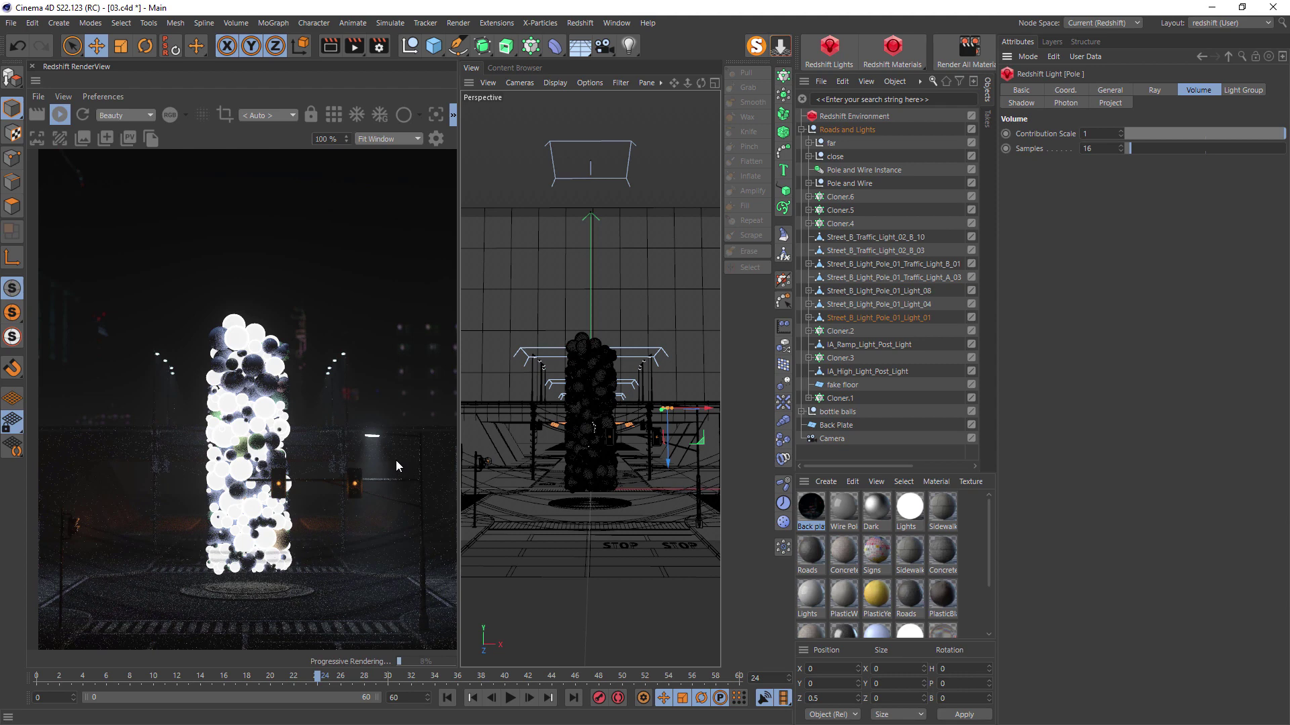
left_click(1110, 90)
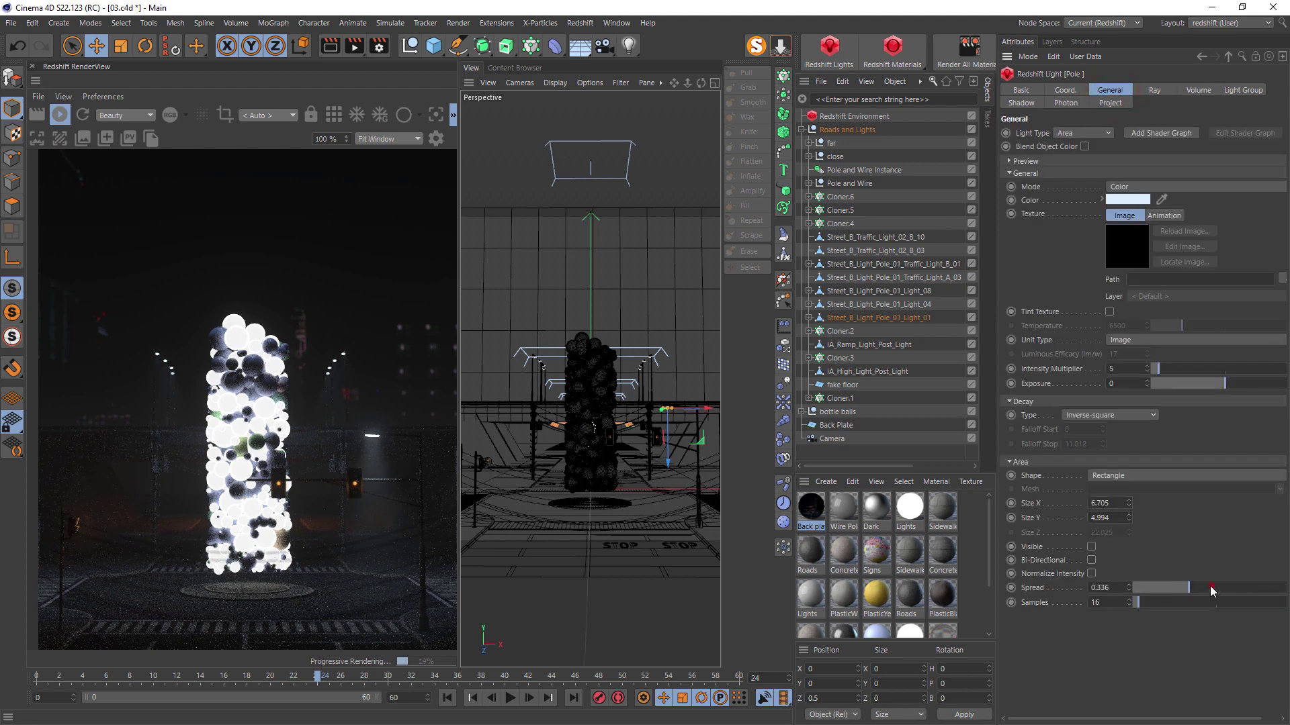
mouse_move(1211, 585)
left_mouse_down()
mouse_move(1275, 589)
mouse_move(1136, 588)
mouse_move(1197, 589)
left_mouse_up()
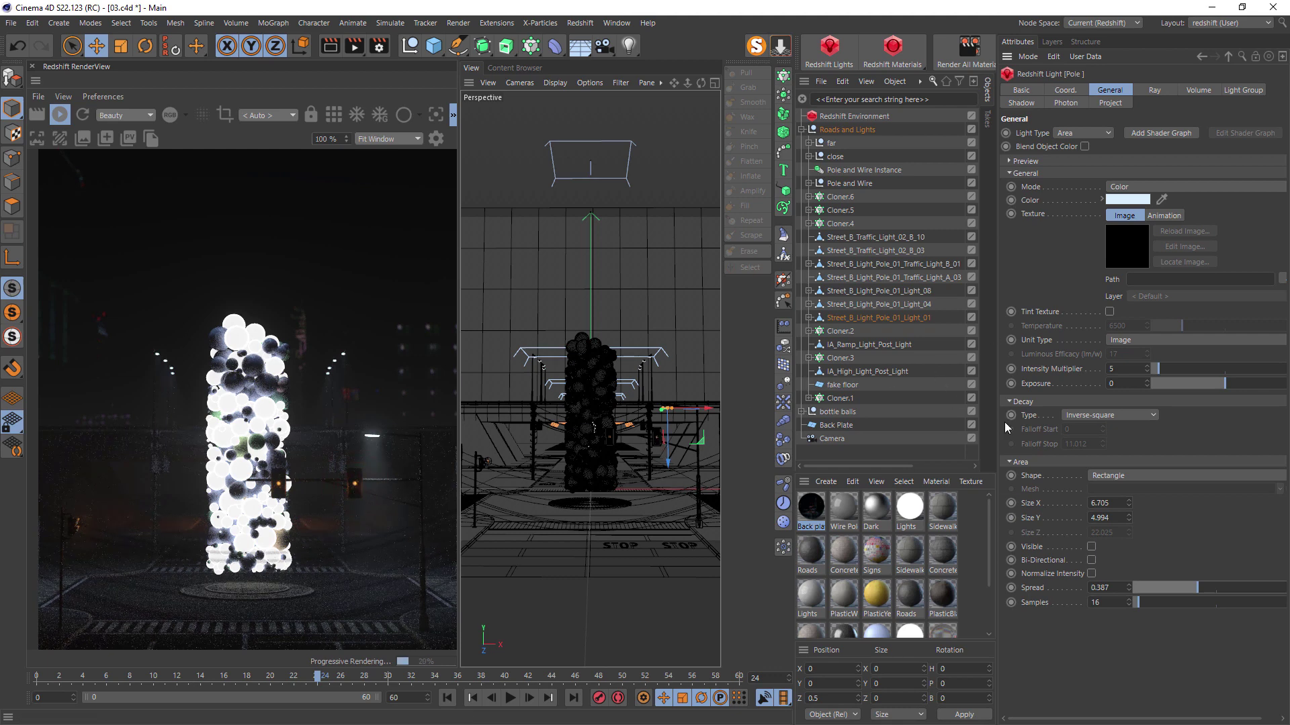
Leave the scene camera to inspect the traffic light up close, checking its Orange sphere light and selecting the traffic light with its child lights.
scroll(954, 436, "right", 1)
left_click(957, 438)
scroll(644, 344, "up", 3)
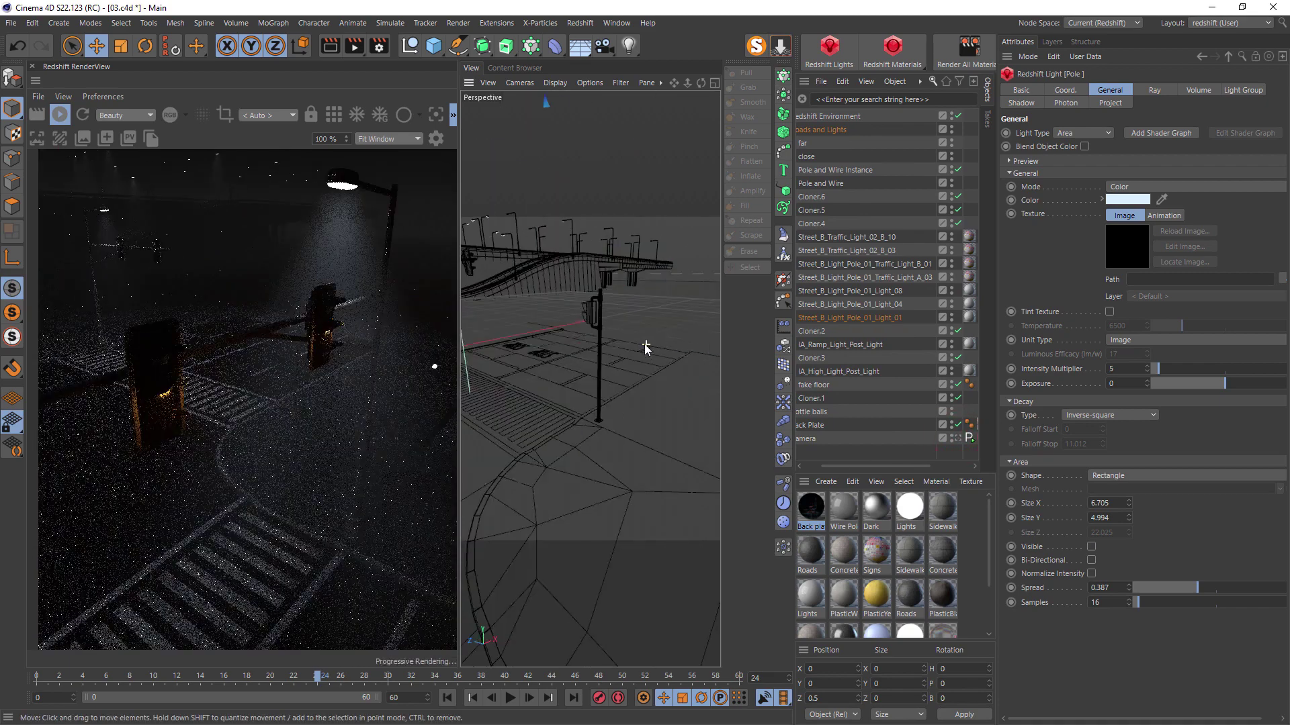
scroll(540, 345, "up", 5)
left_click_drag(544, 348, 537, 320, "alt")
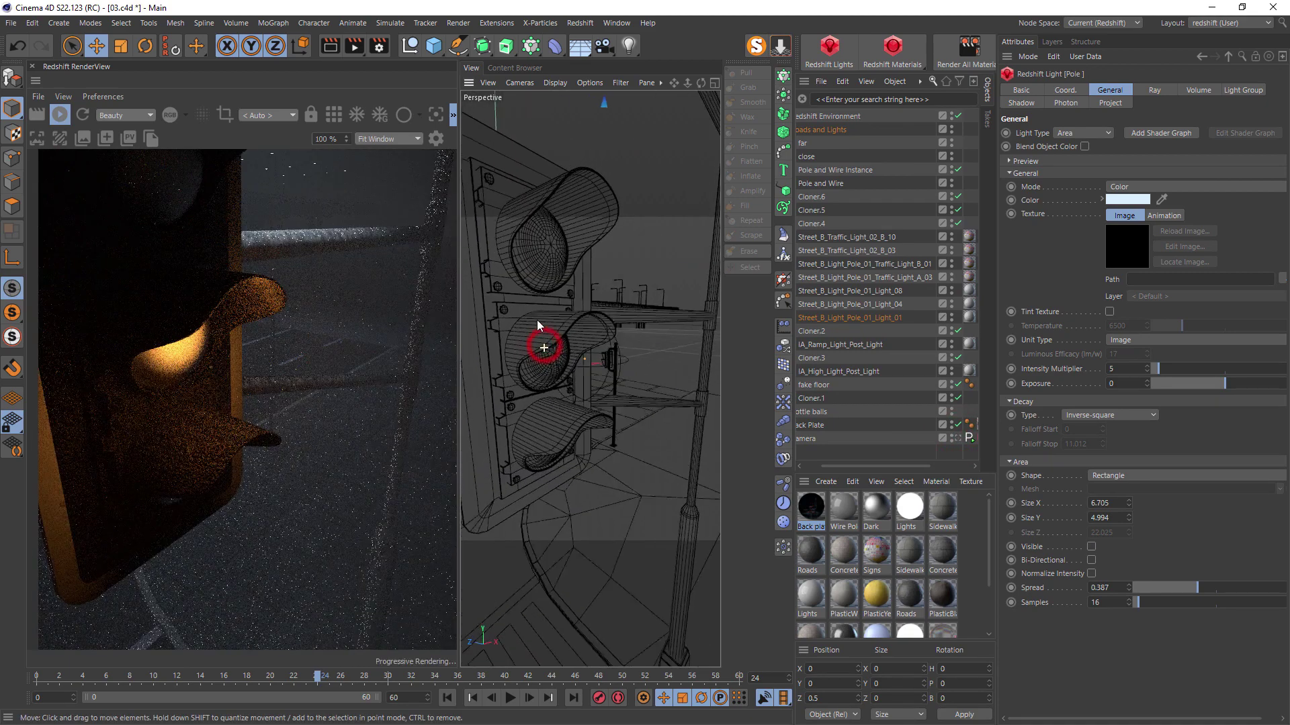
left_click(585, 360)
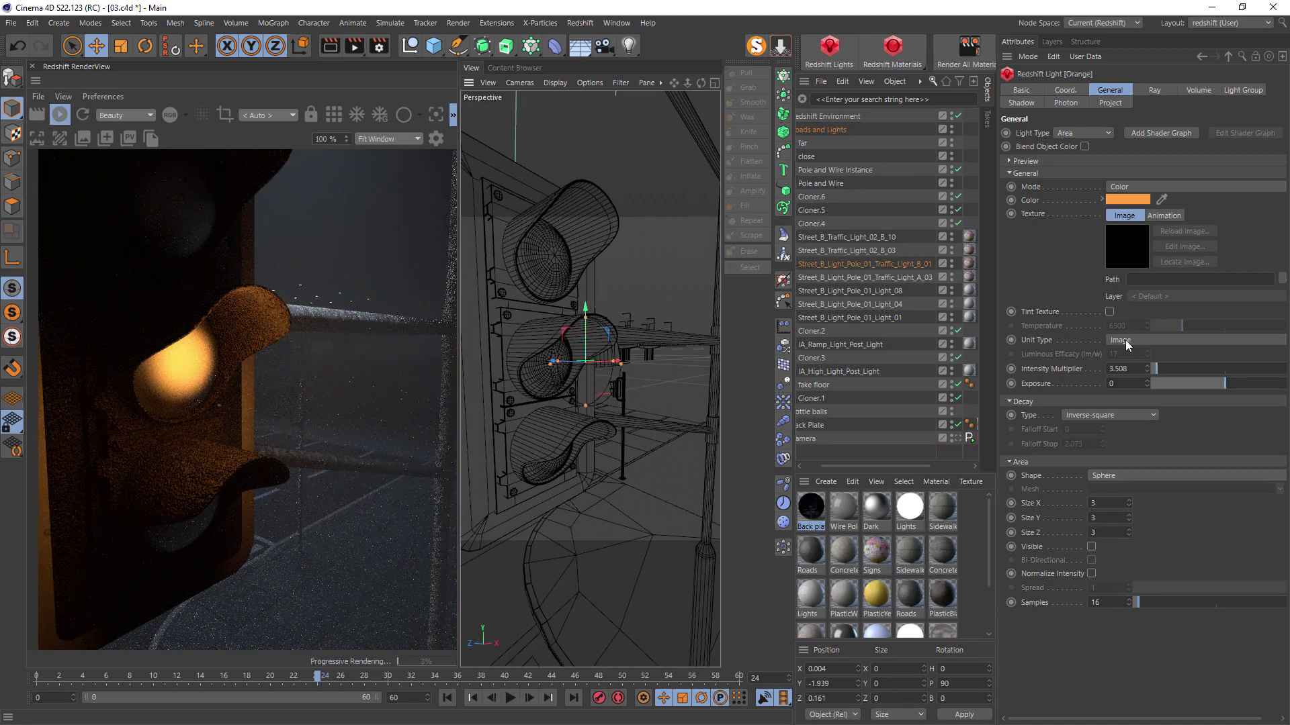
middle_click(884, 264)
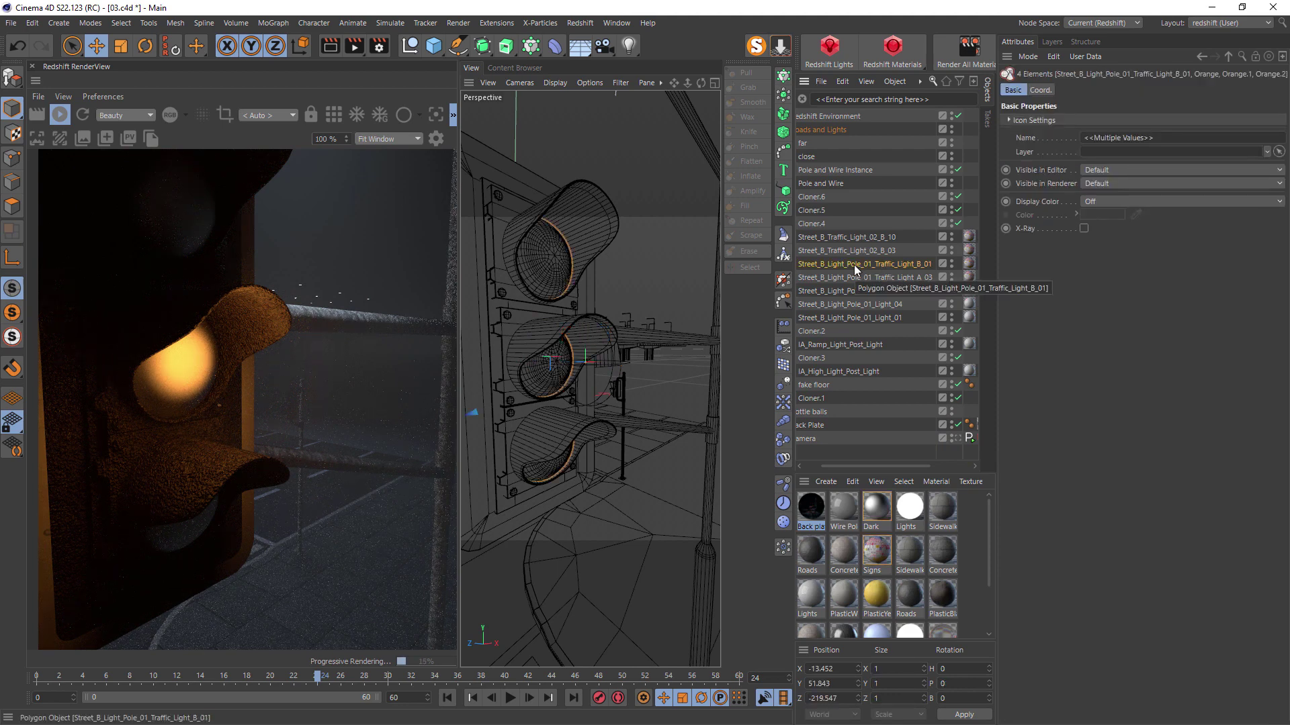
scroll(518, 344, "down", 6)
middle_click_drag(964, 309, 901, 447)
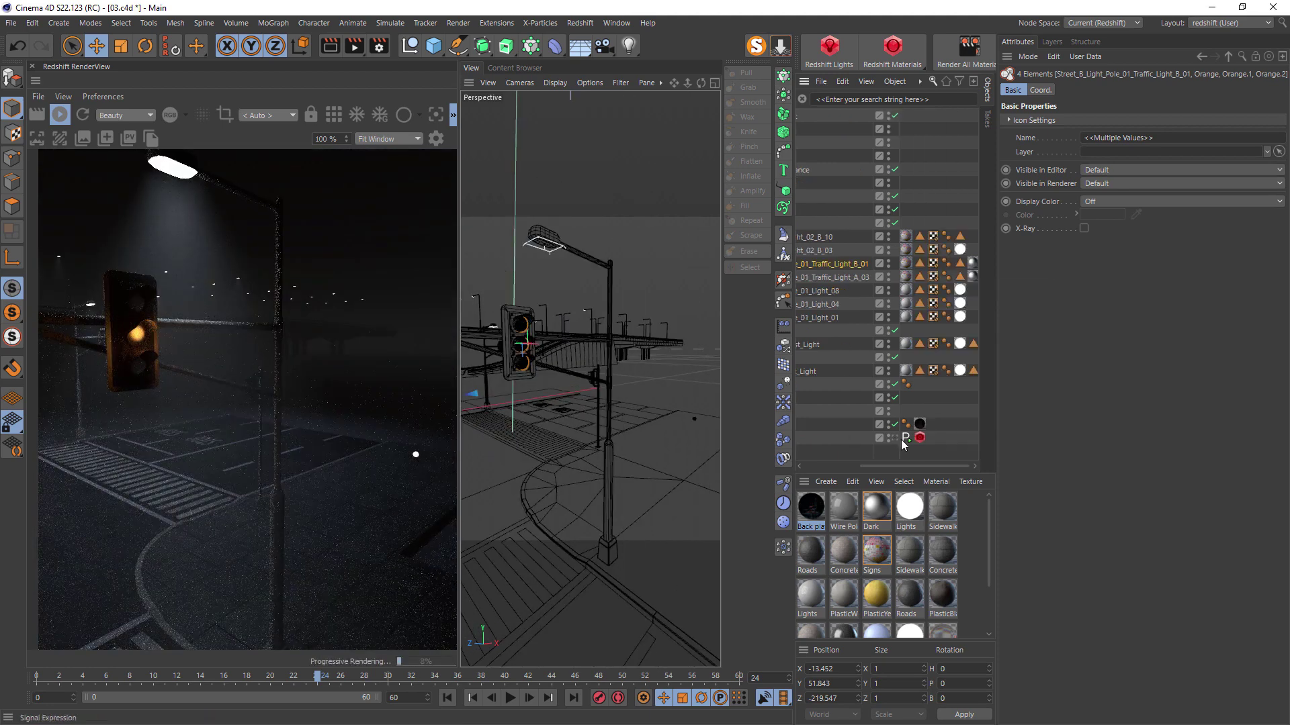
Return to the scene camera's view and check the Bokeh settings of its Redshift Camera tag.
left_click(894, 438)
left_click(917, 441)
left_click(917, 440)
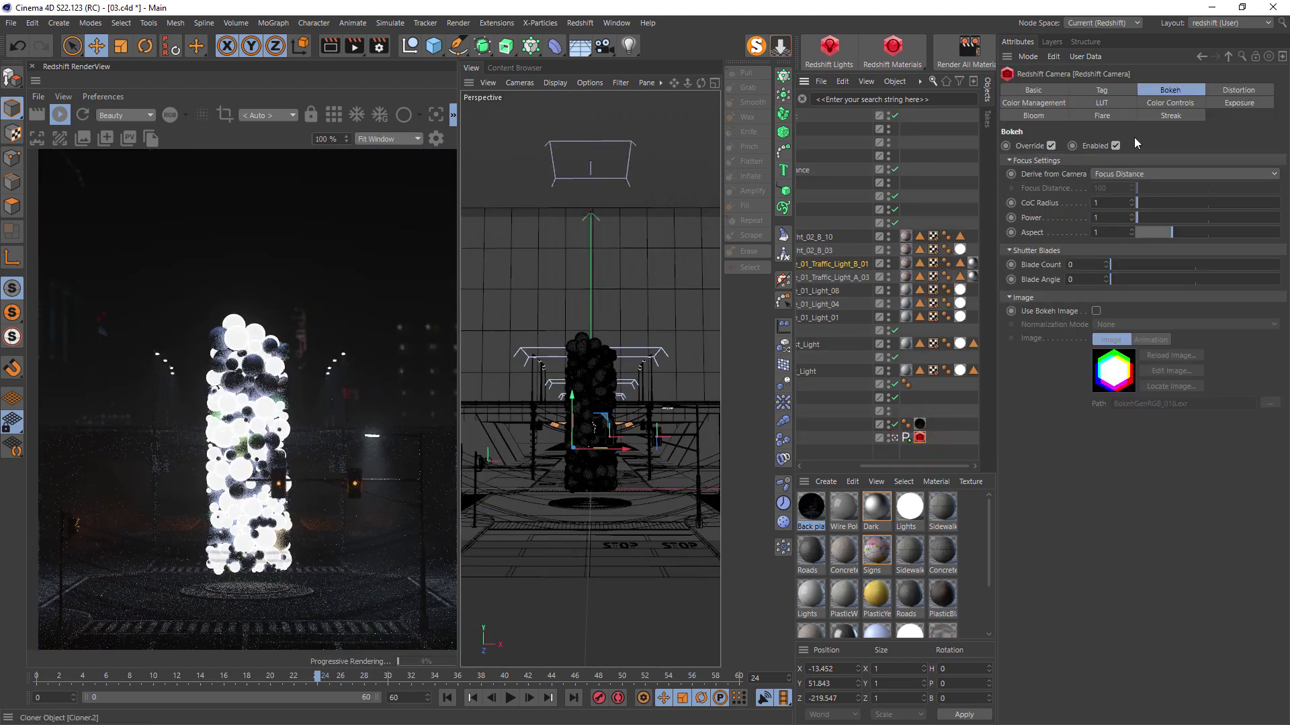